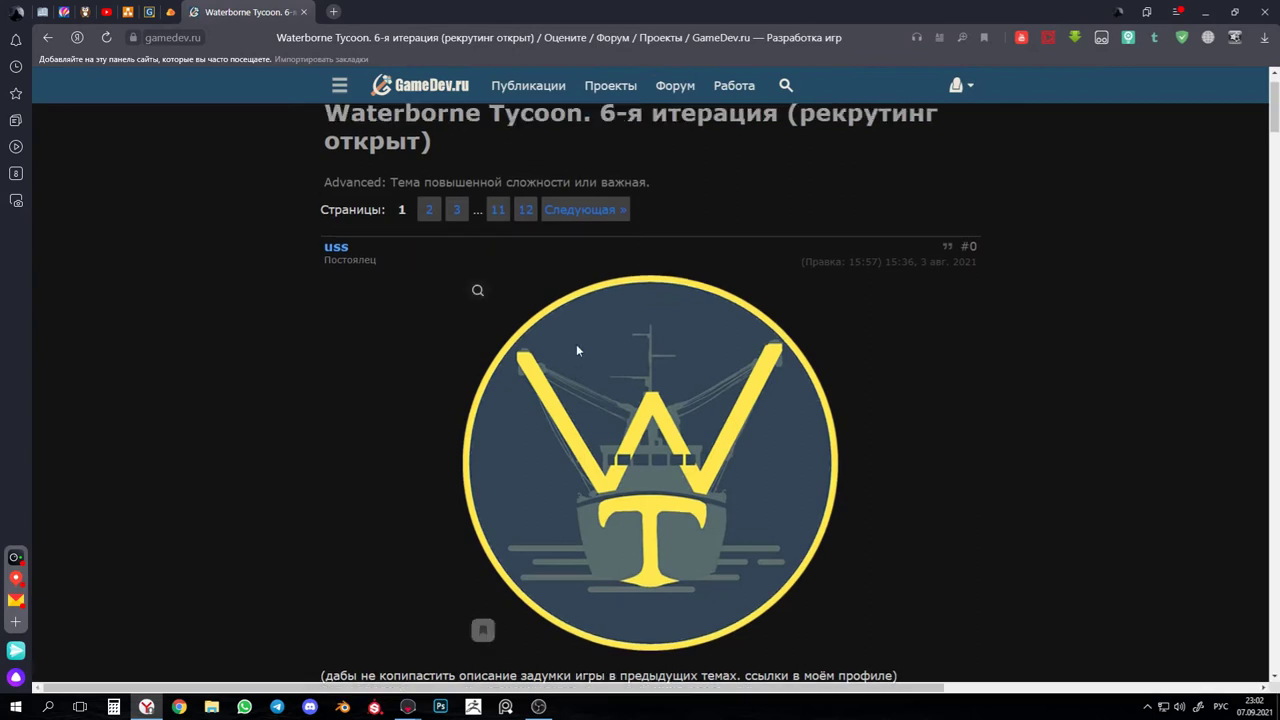
Minimize the browser and switch through the open Marmoset Toolbag windows to the t16m.tbscene scene.
click(1205, 12)
click(1205, 10)
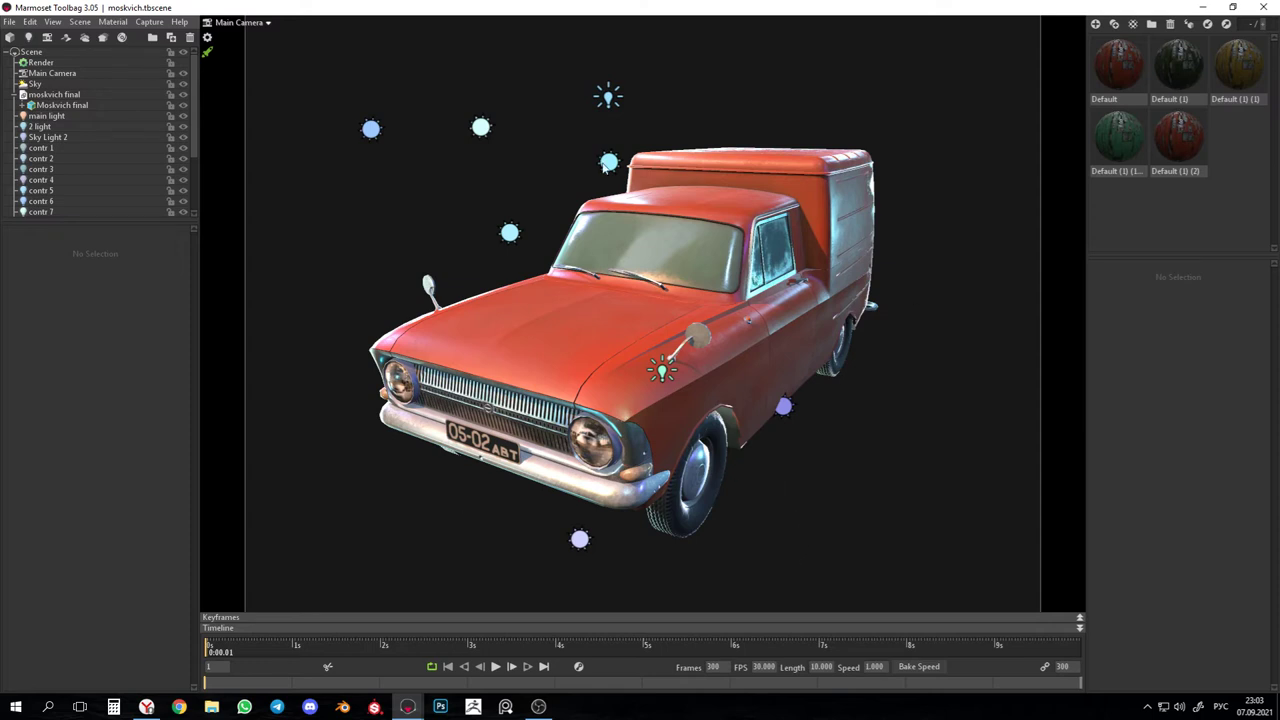
mouse_move(408, 706)
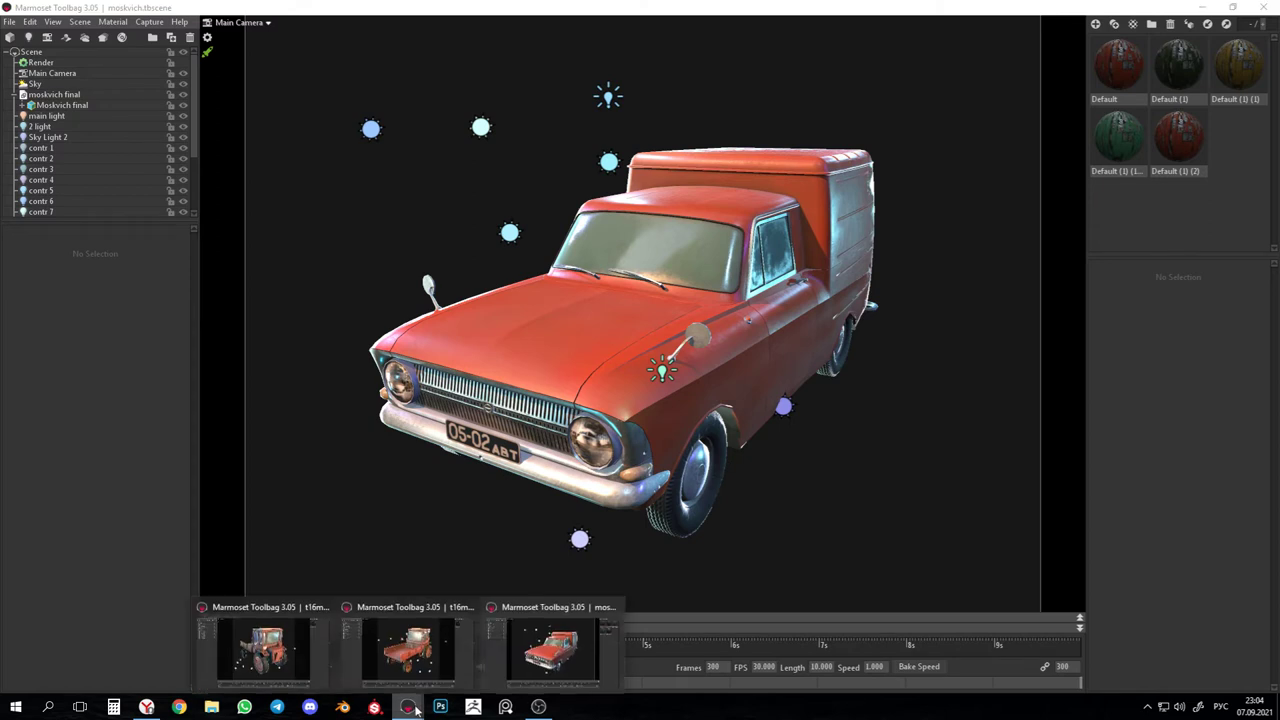
click(397, 660)
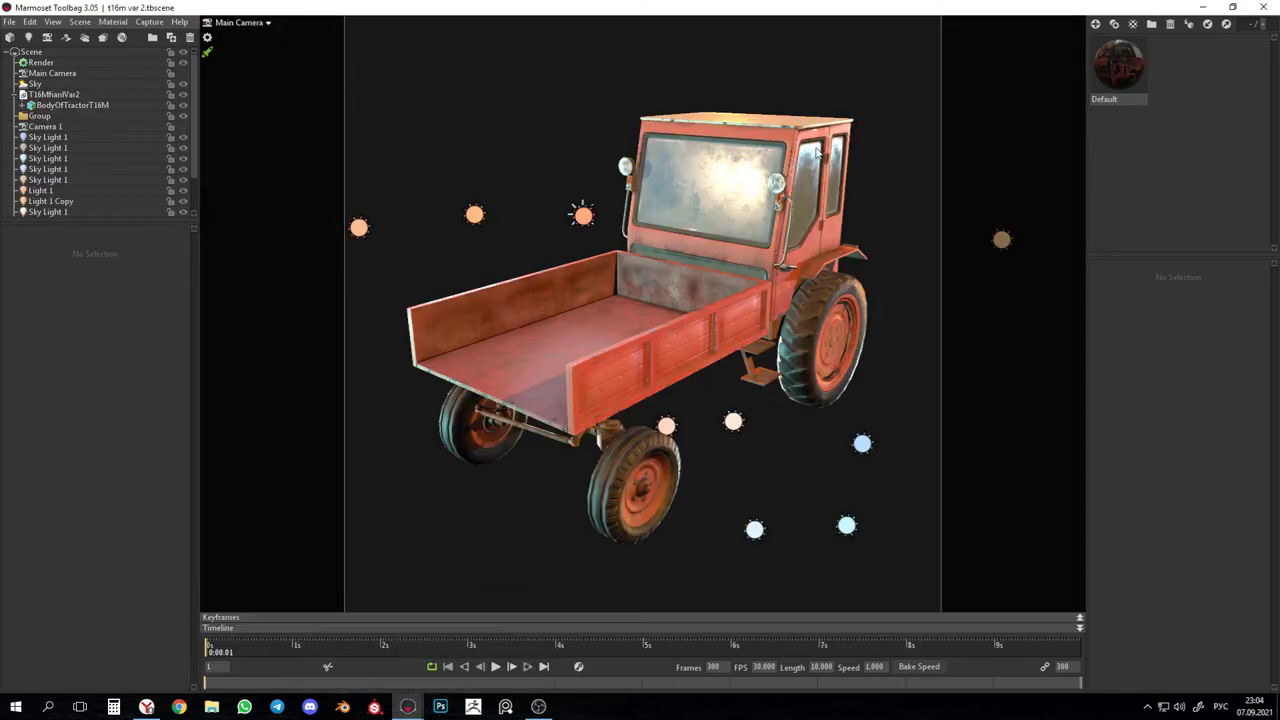
mouse_move(408, 706)
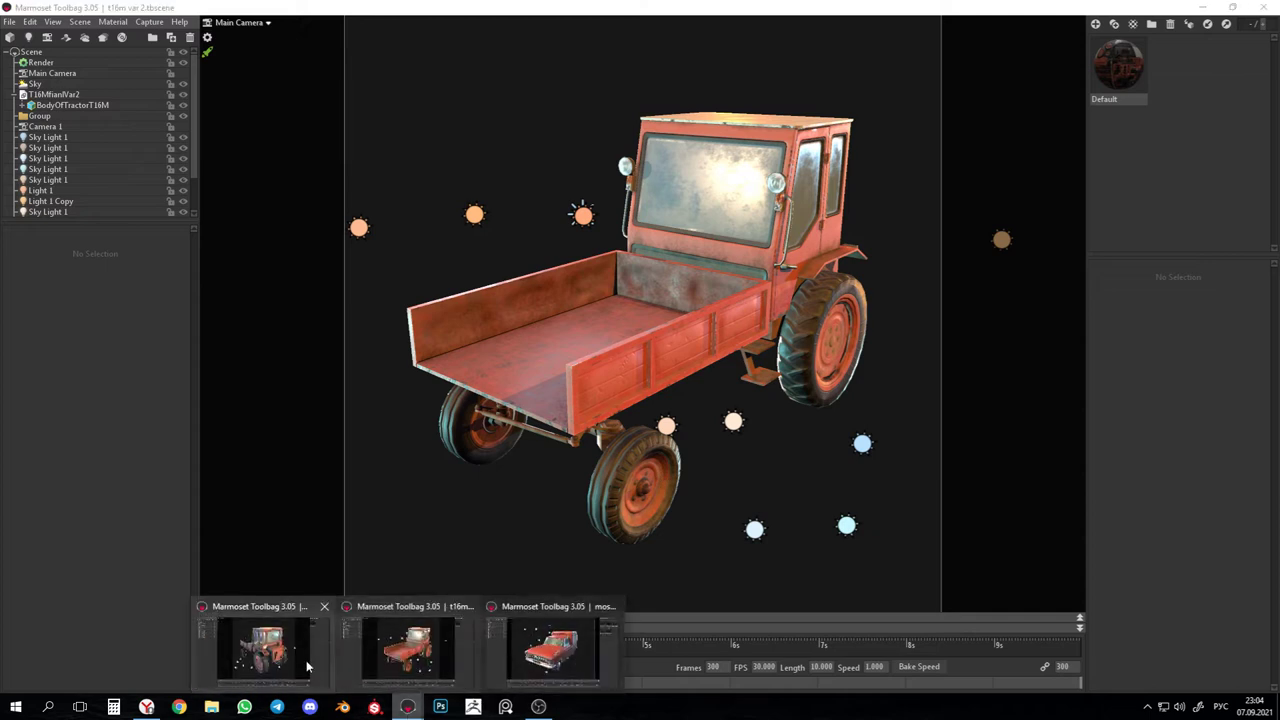
click(551, 650)
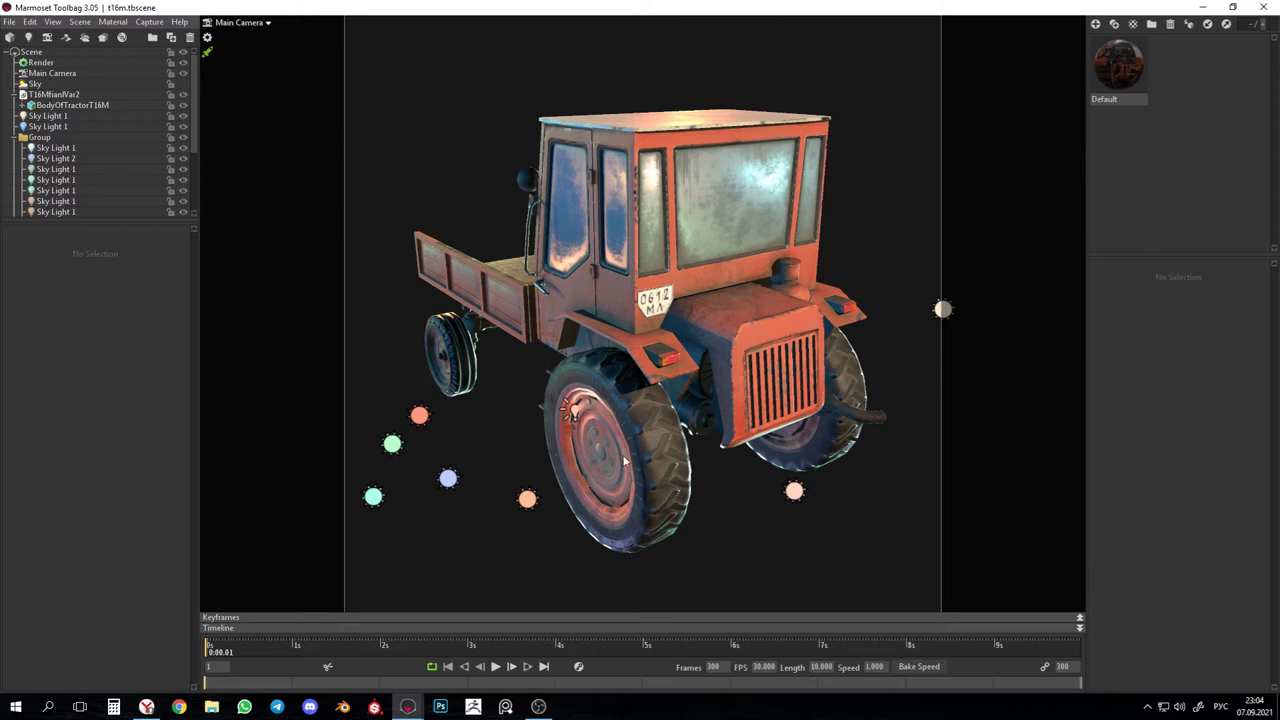
Hide the Group folder of additional sky lights in the tractor scene.
scroll(104, 157, down, 2)
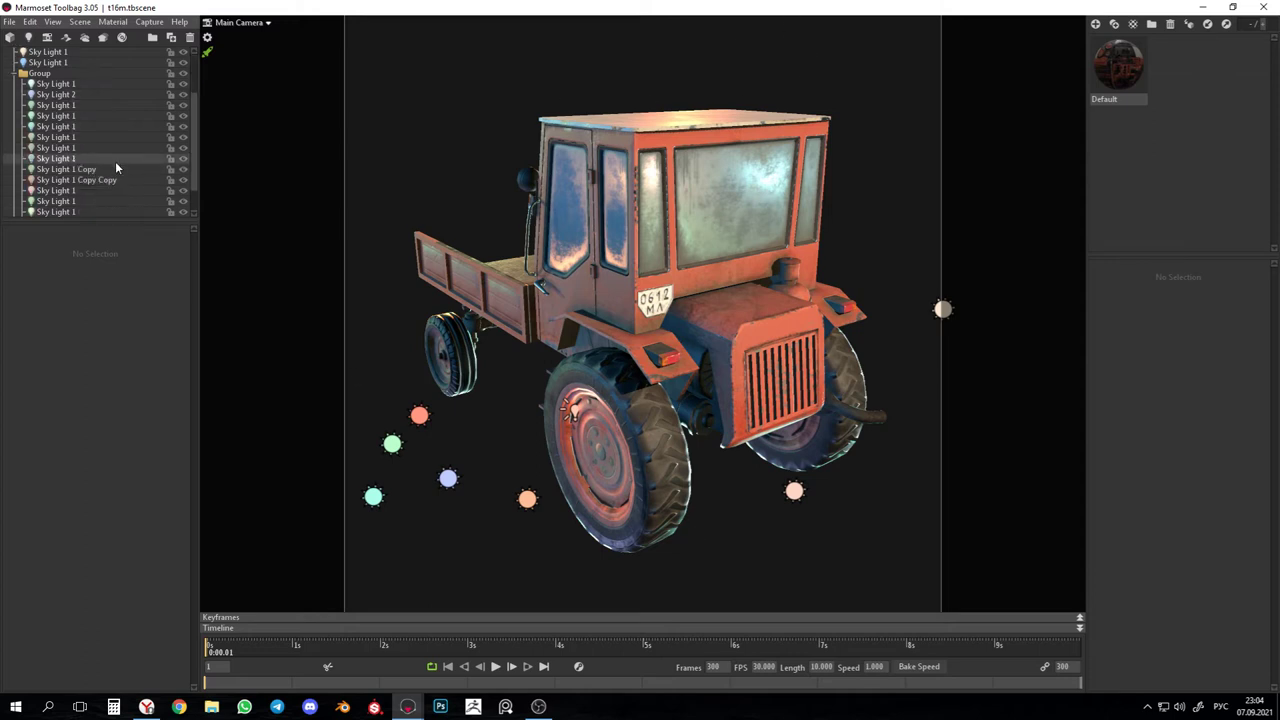
click(184, 73)
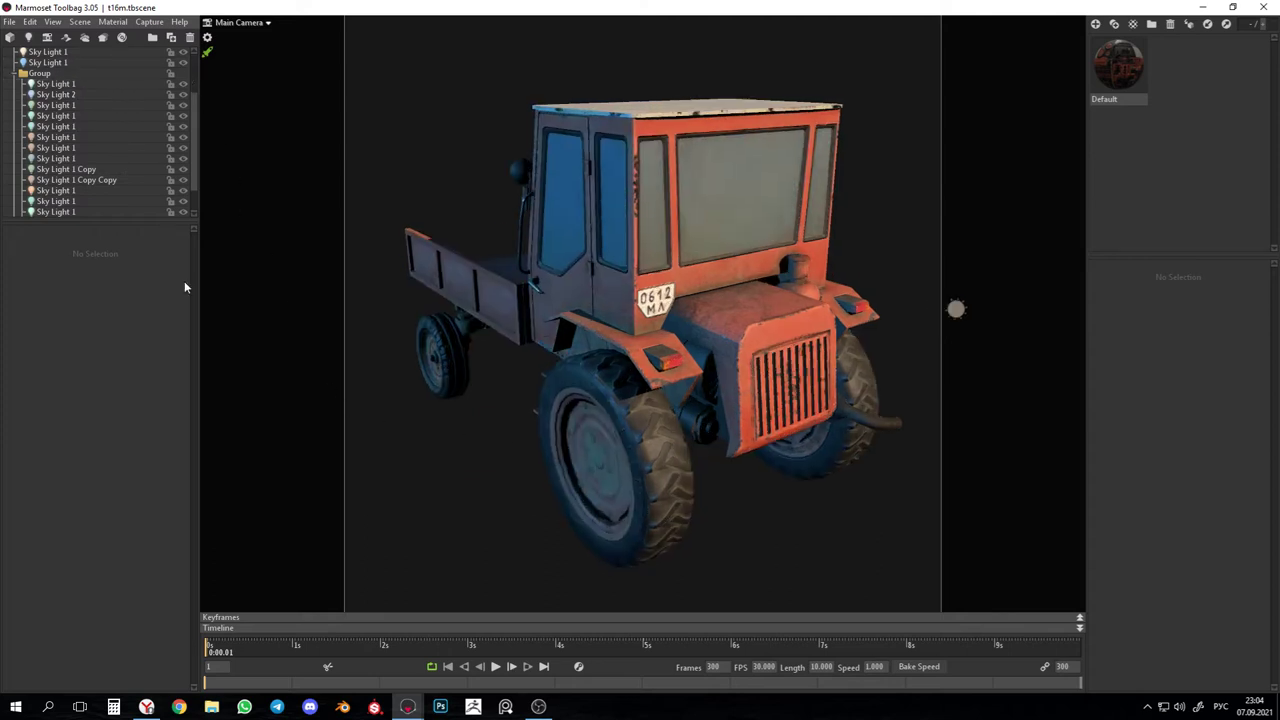
scroll(110, 150, up, 2)
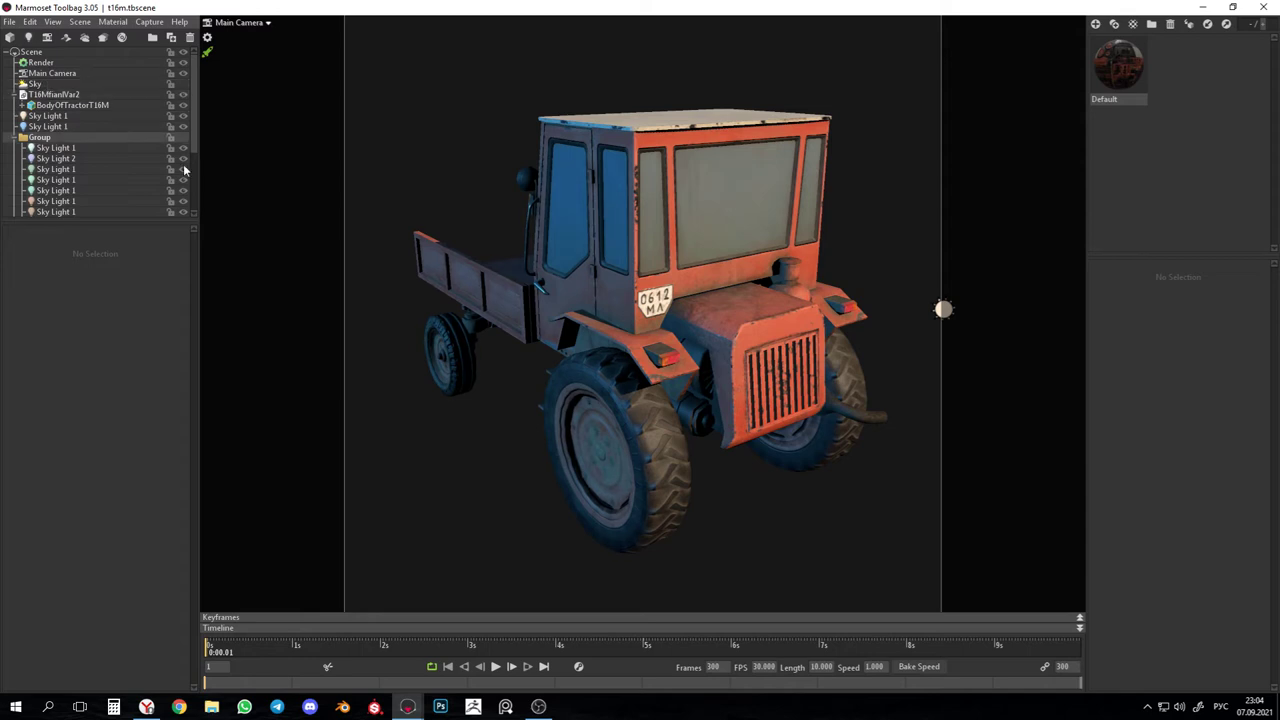
Switch the blue and the warm Sky Light 1 off and back on in turn to examine each one's contribution.
click(184, 127)
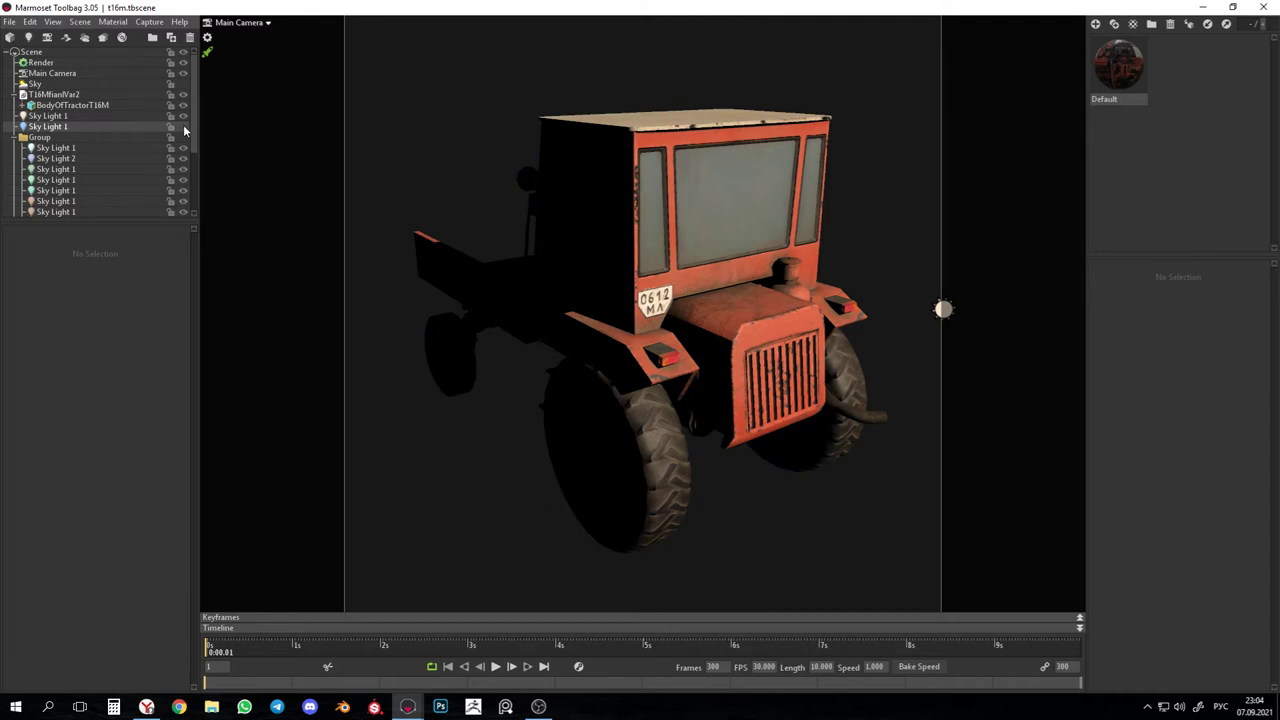
click(184, 127)
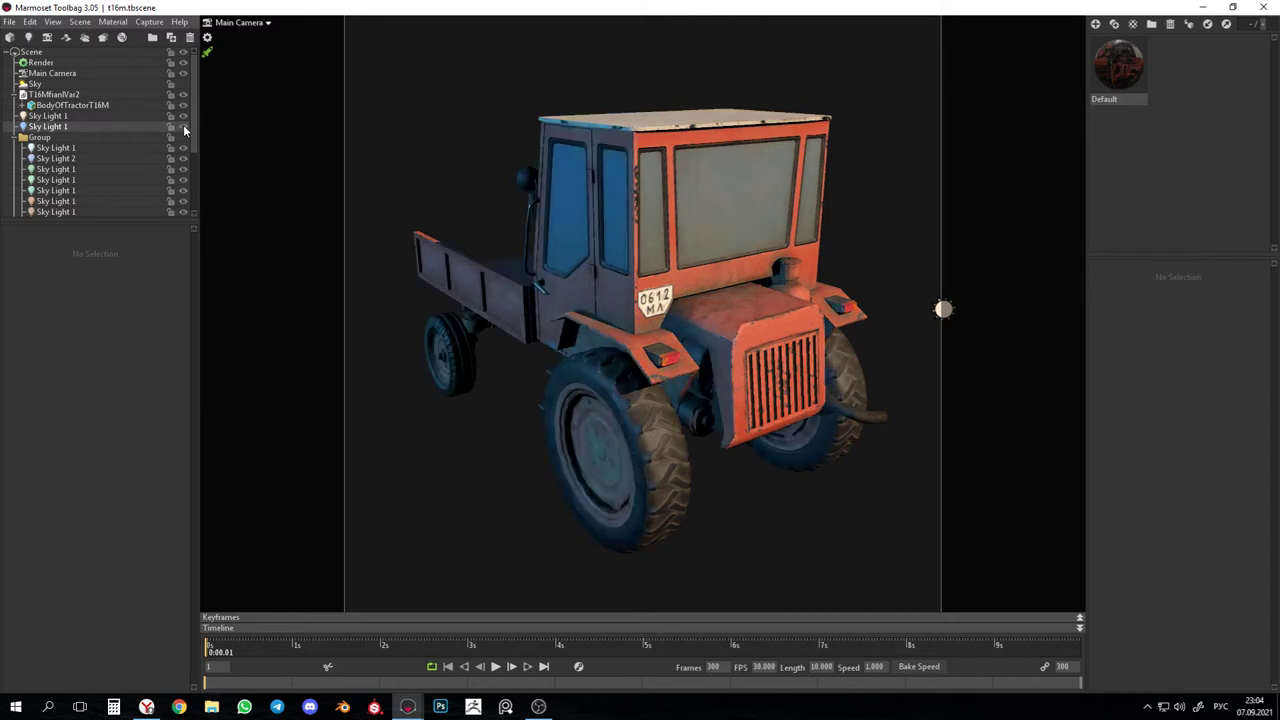
click(184, 117)
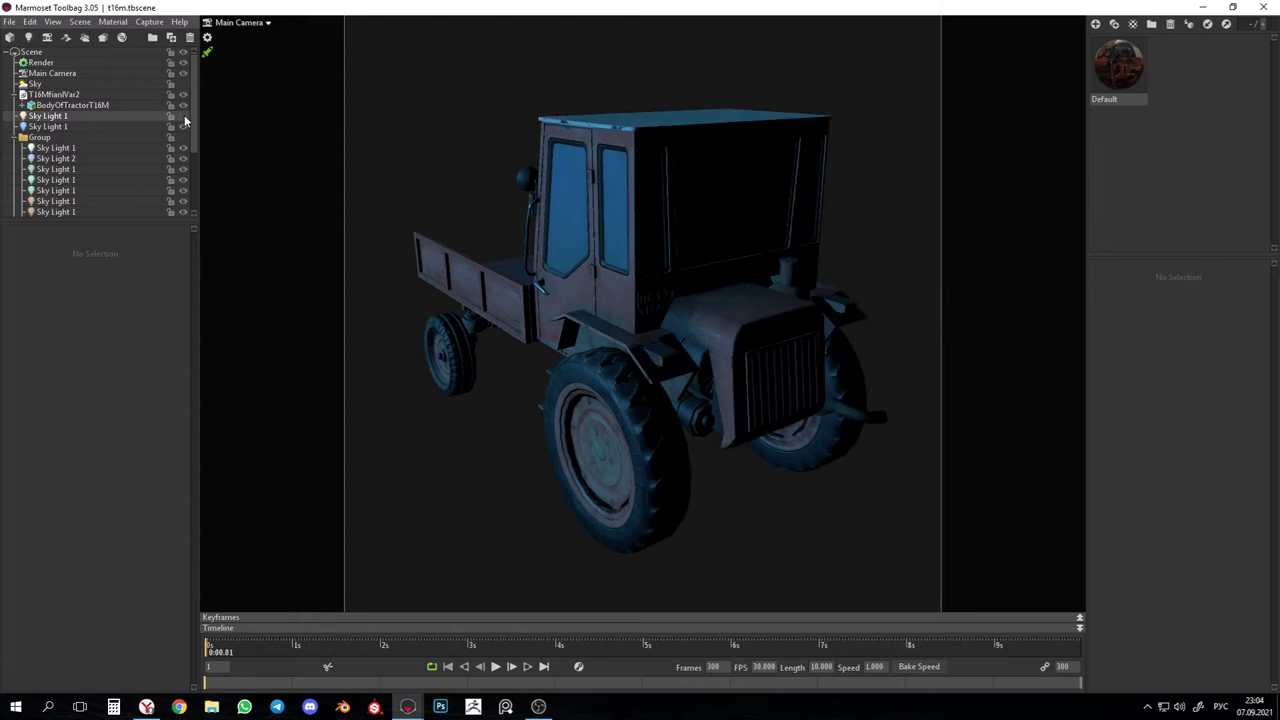
click(184, 117)
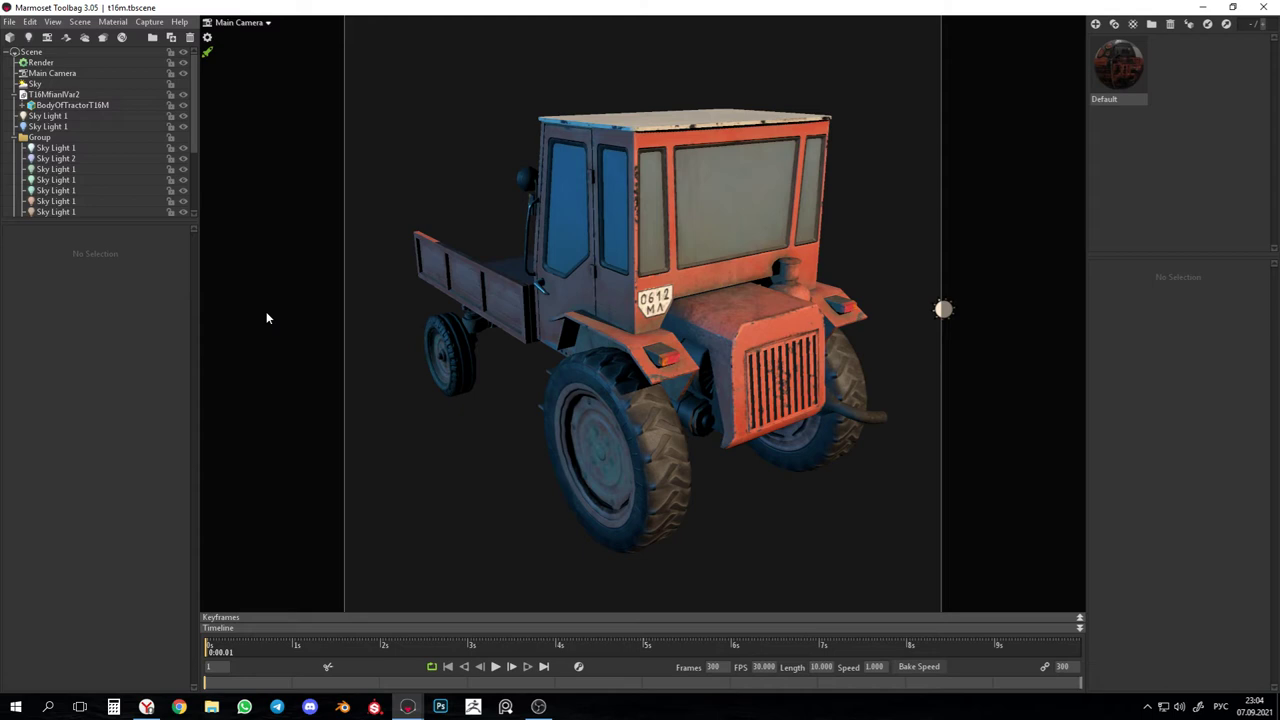
Try the saturated orange color ffa337 on the warm Sky Light 1 and discard the change.
click(57, 117)
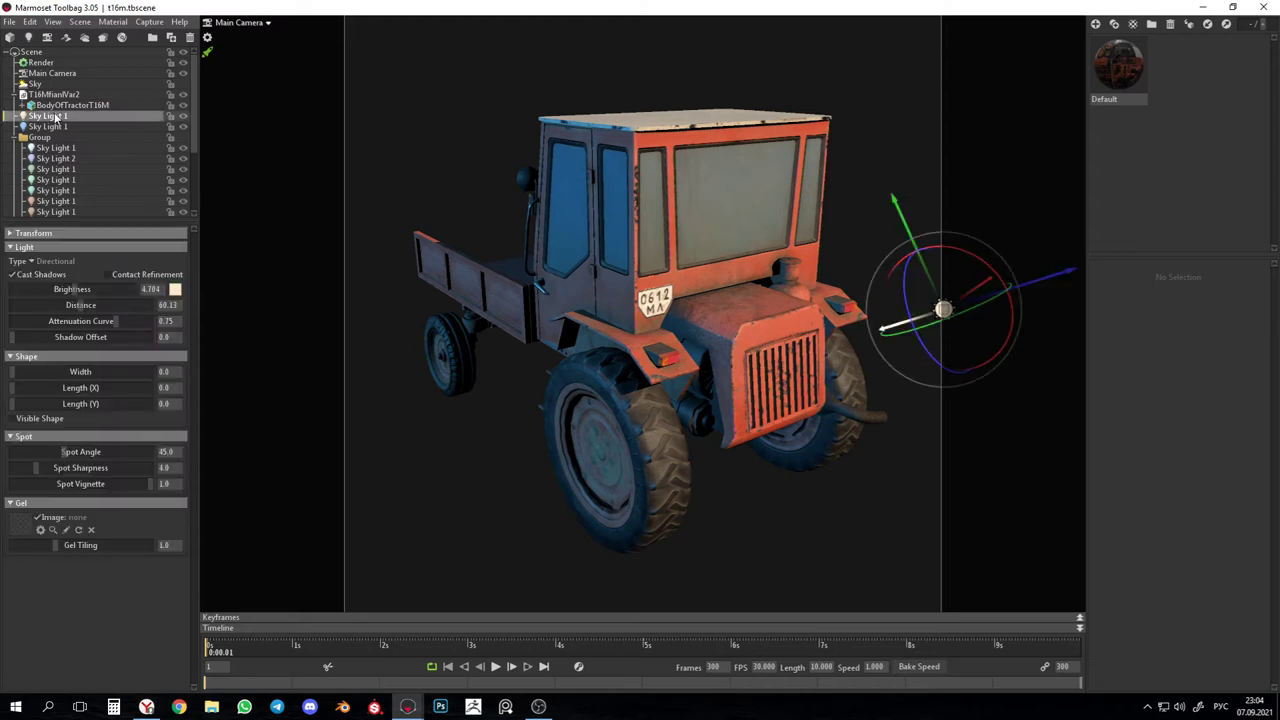
click(175, 289)
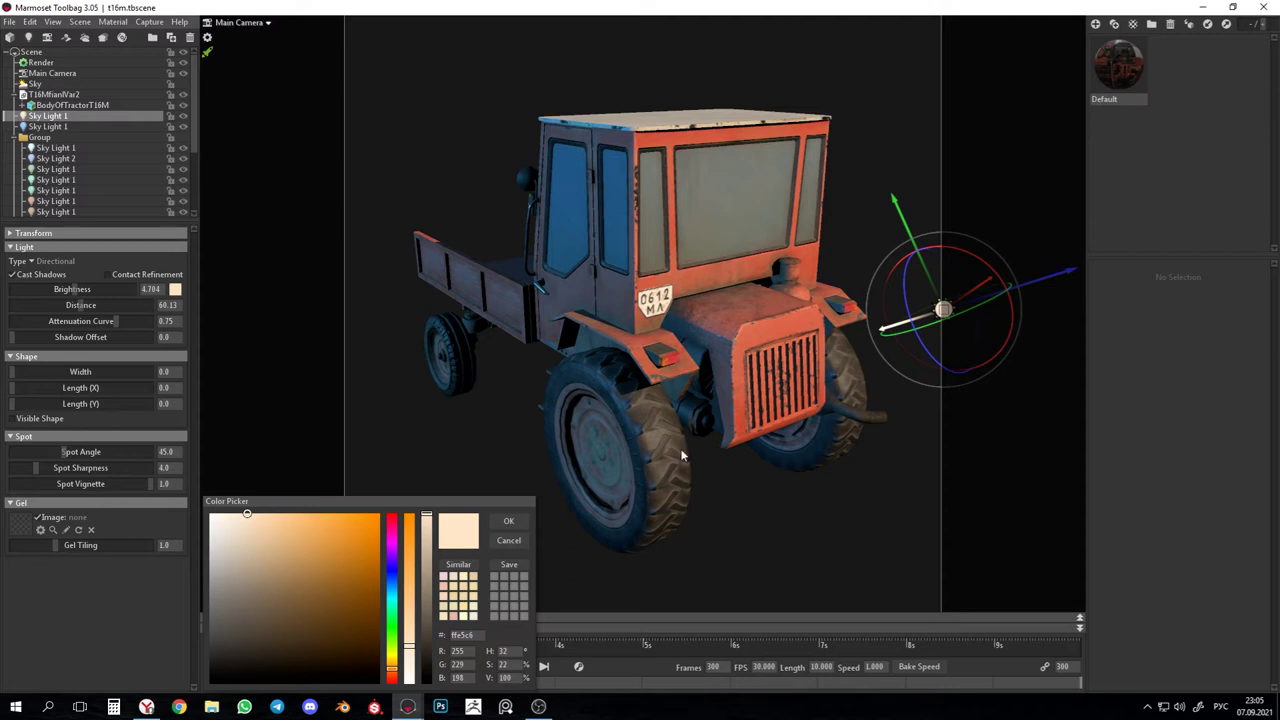
drag(412, 652, 418, 556)
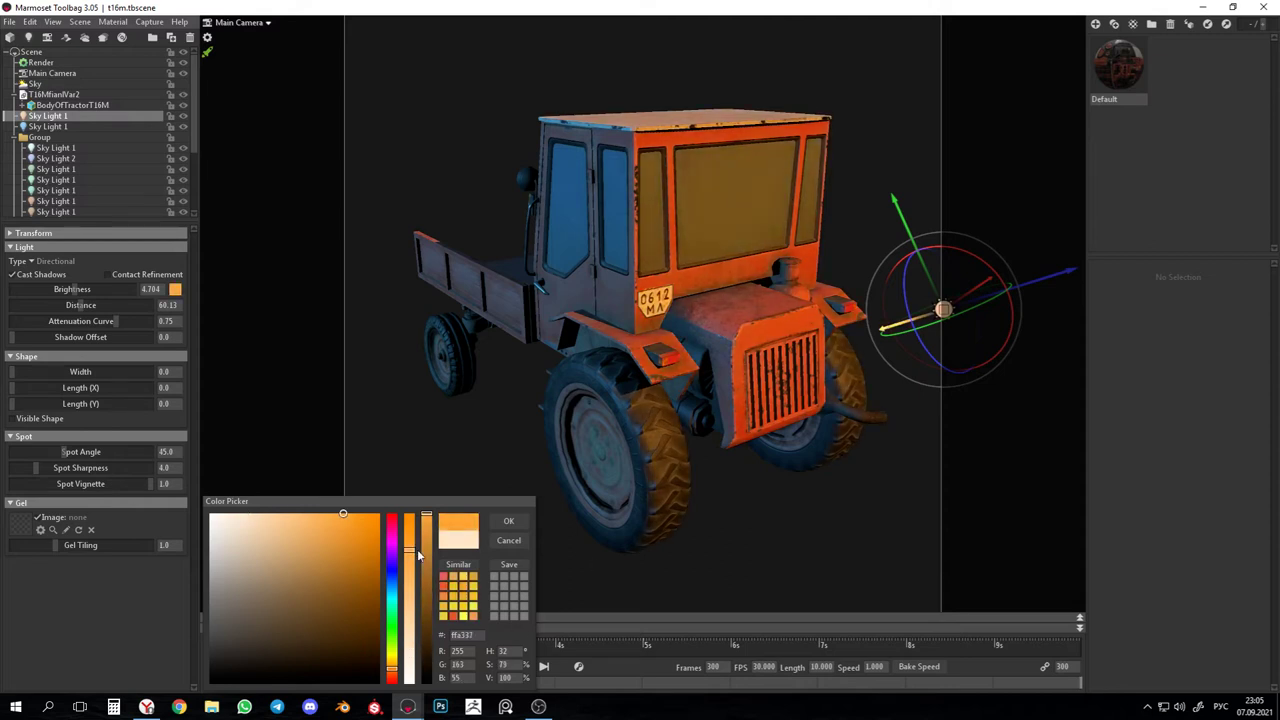
key(Escape)
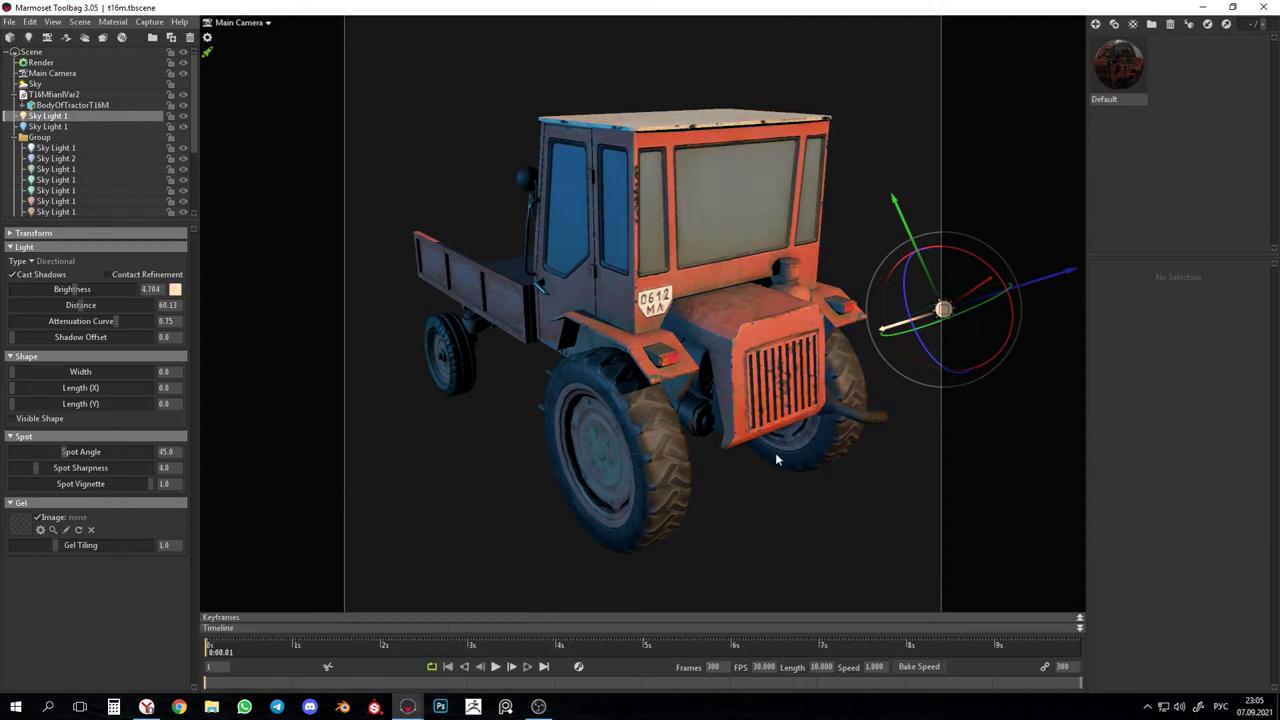
Try the pale blue color c9e8ff on the blue Sky Light 1, then discard the change and deselect the light.
click(72, 128)
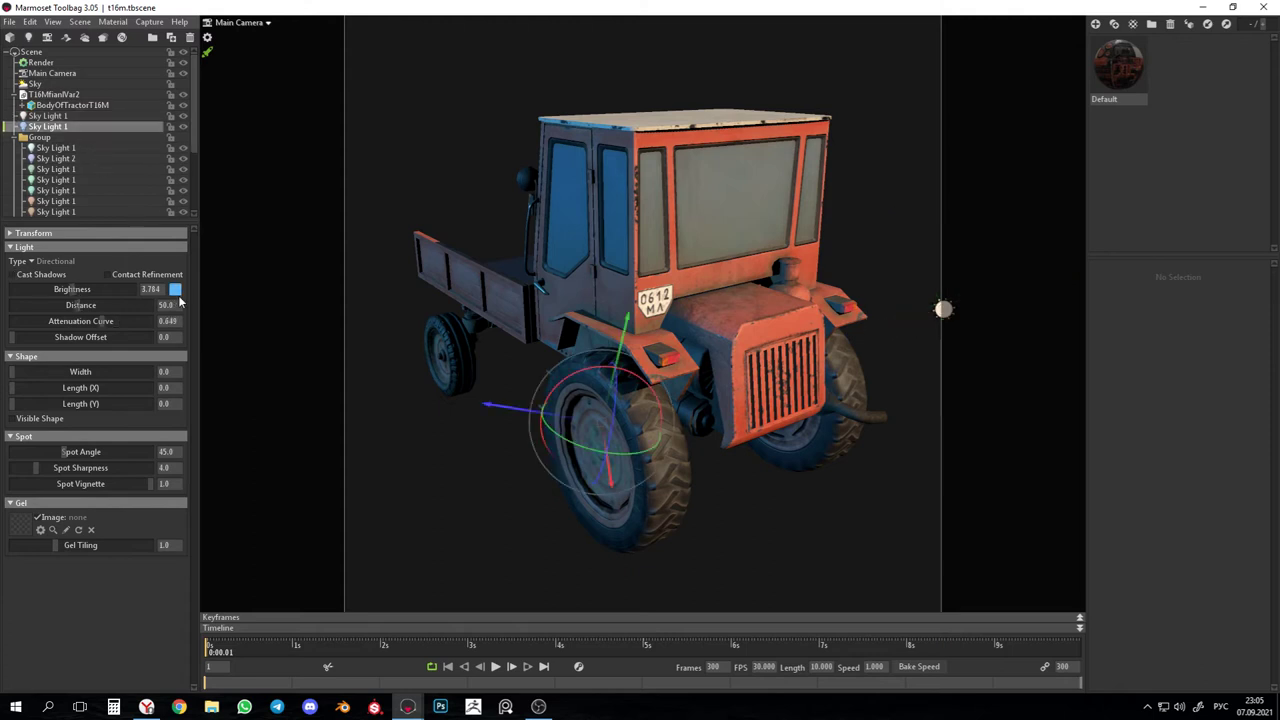
click(175, 290)
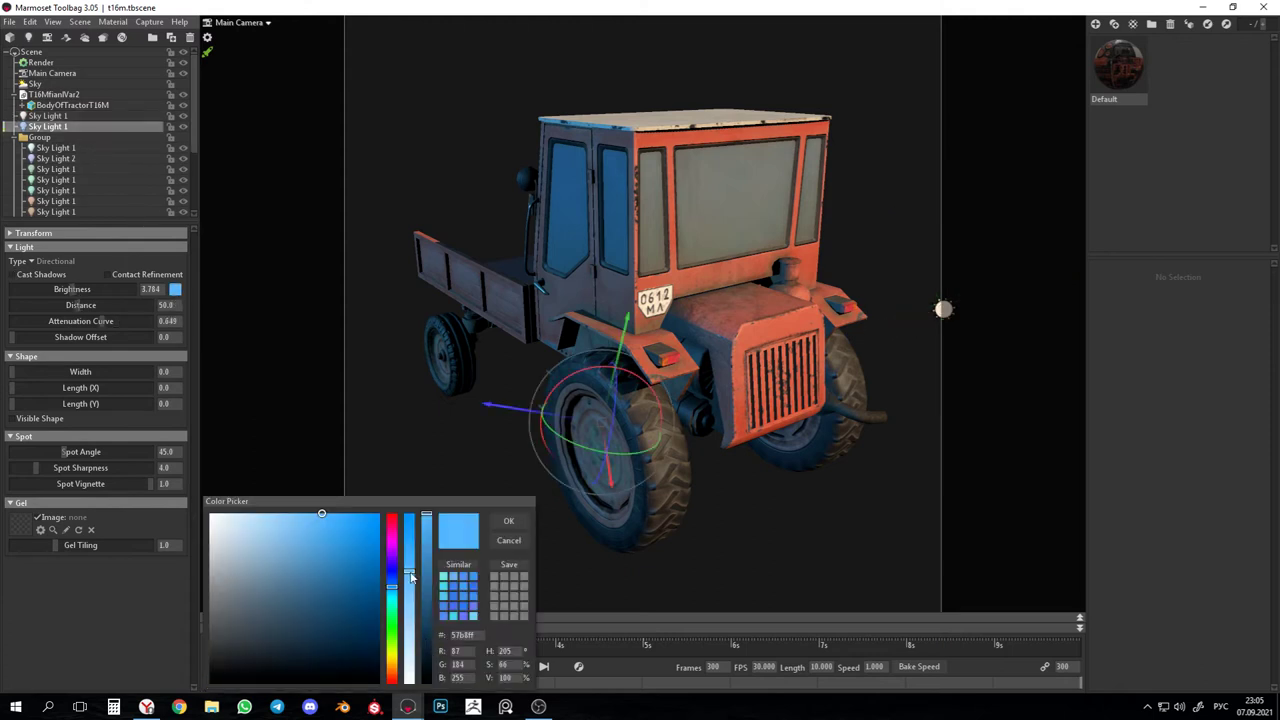
drag(410, 577, 410, 652)
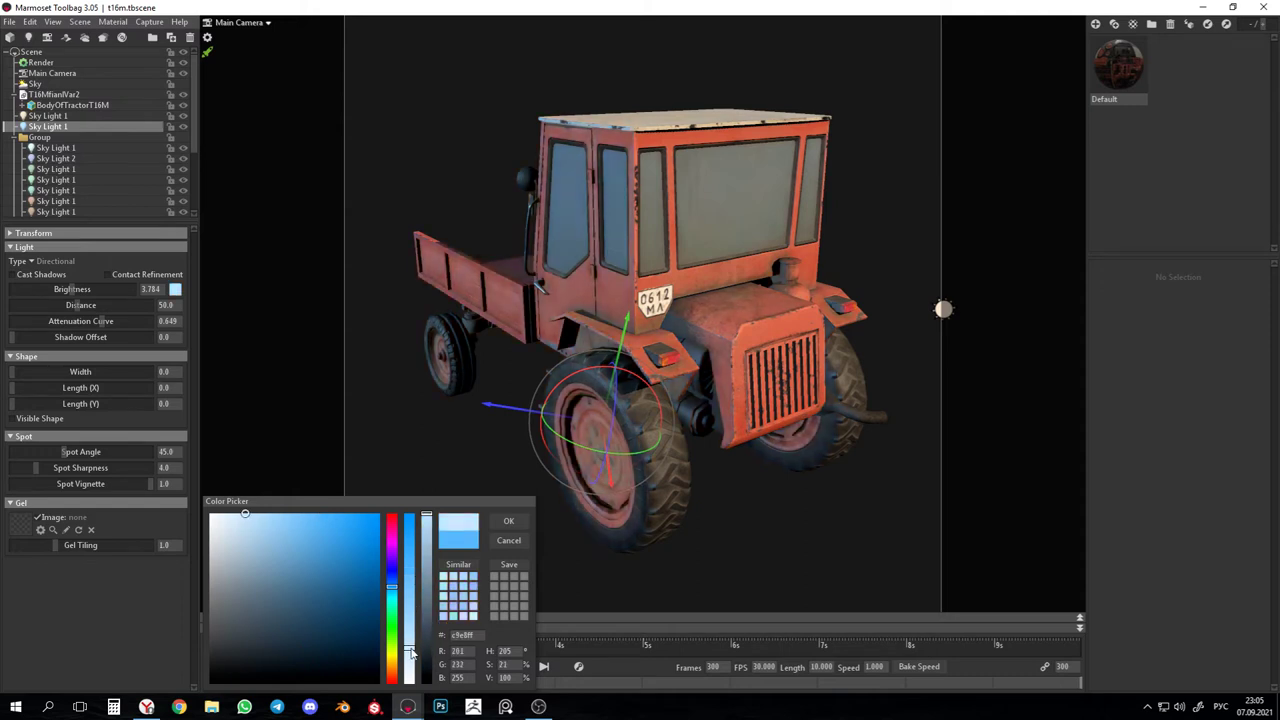
click(509, 540)
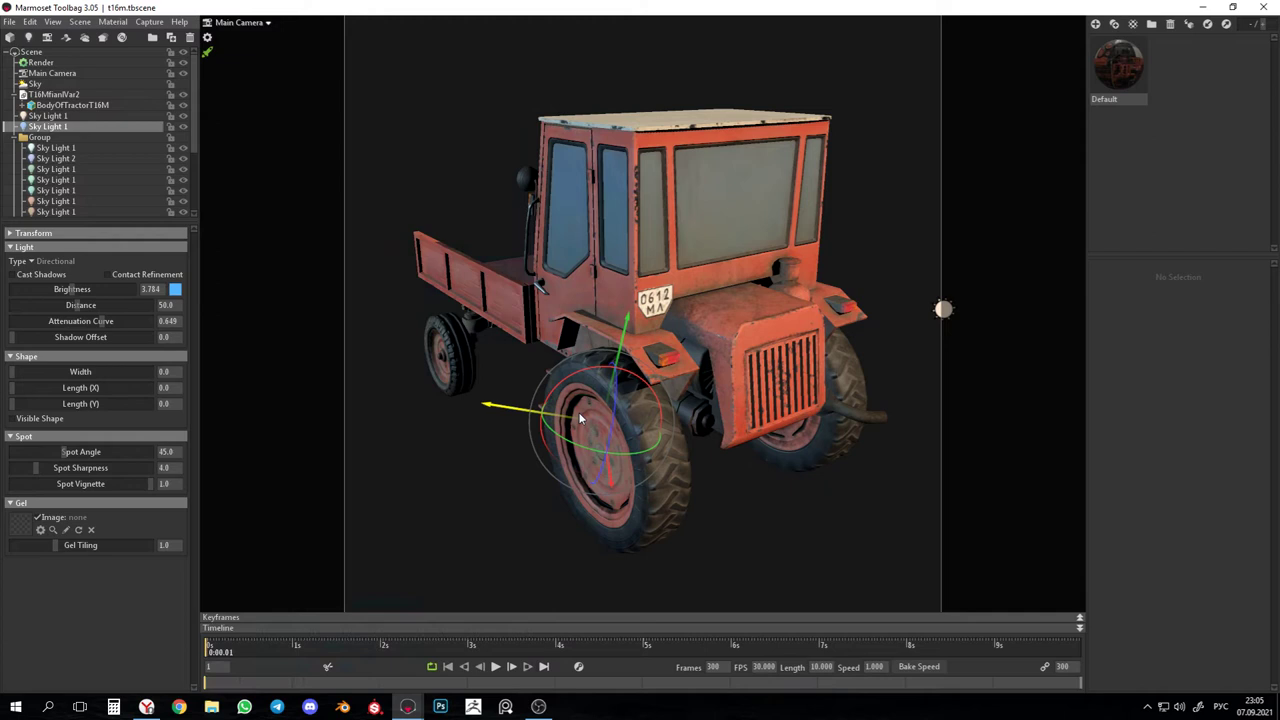
click(757, 577)
Switch to the moskvich.tbscene window and hide Camera 1 and all lights from Sky Light 2 through Light 1.
mouse_move(407, 706)
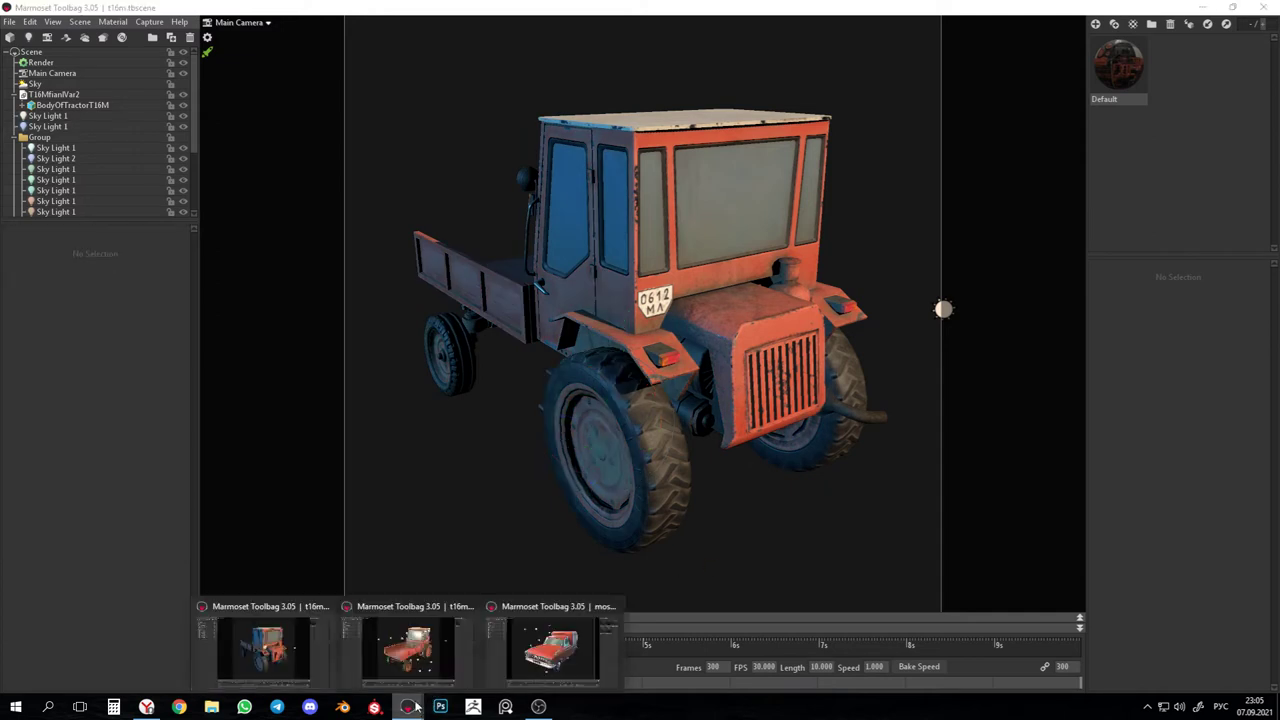
click(556, 652)
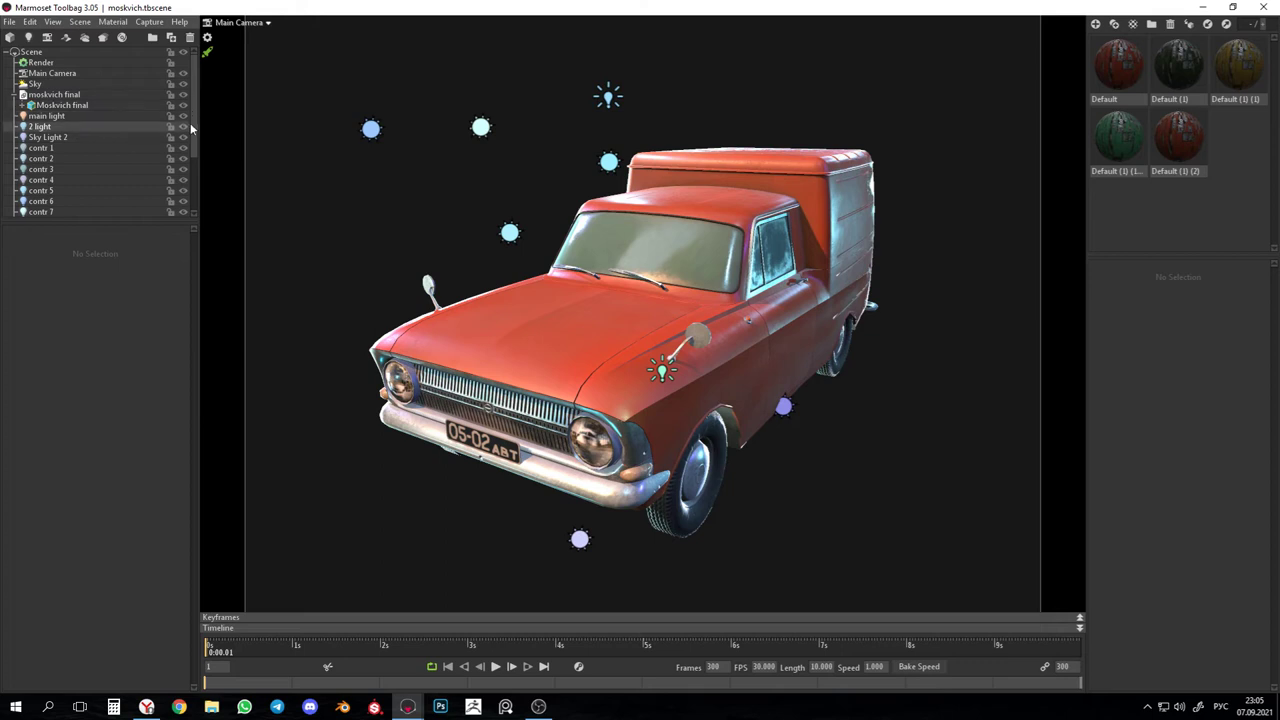
scroll(184, 123, down, 3)
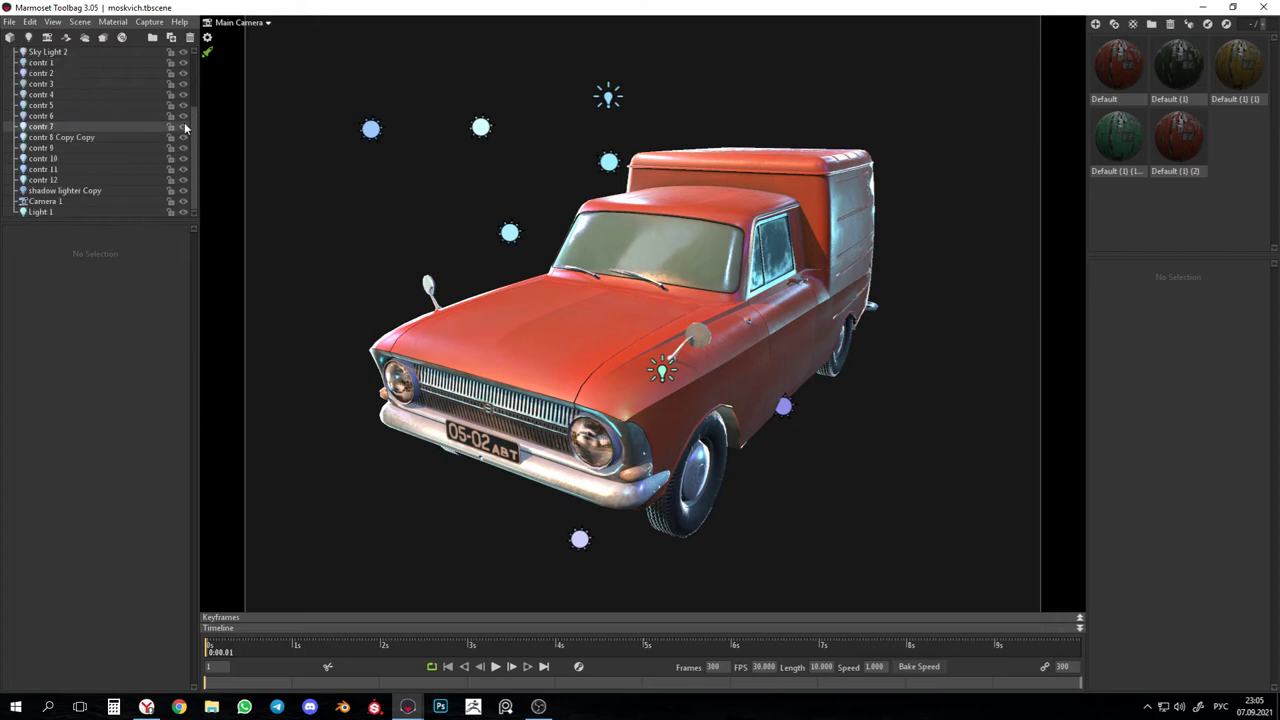
click(183, 212)
click(183, 201)
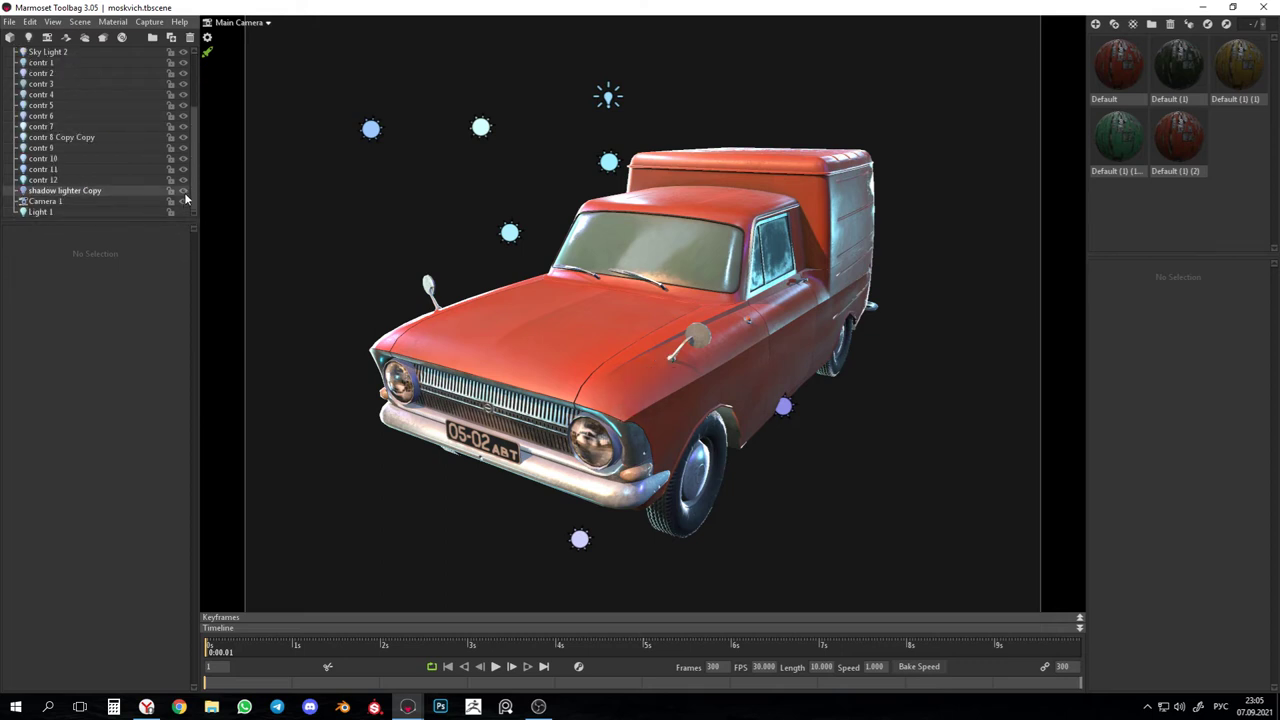
click(183, 190)
click(183, 180)
click(184, 149)
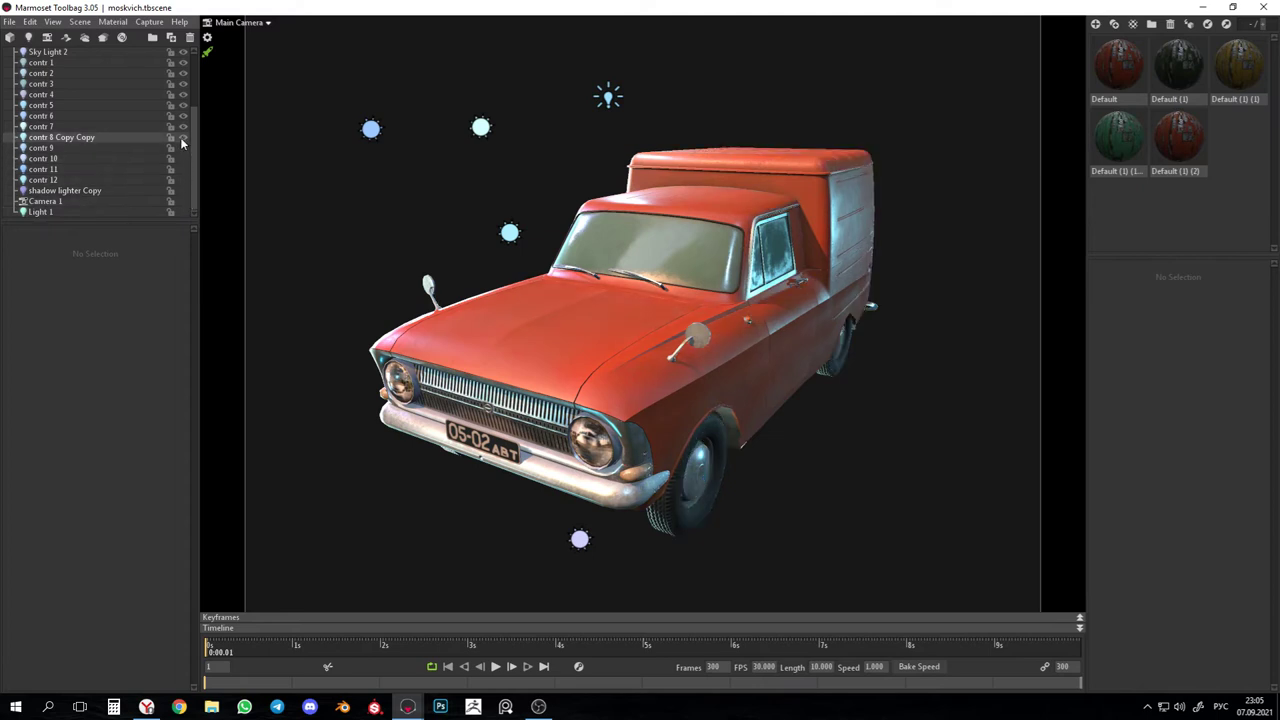
click(181, 137)
scroll(182, 160, up, 3)
click(183, 190)
click(183, 180)
click(183, 169)
click(183, 158)
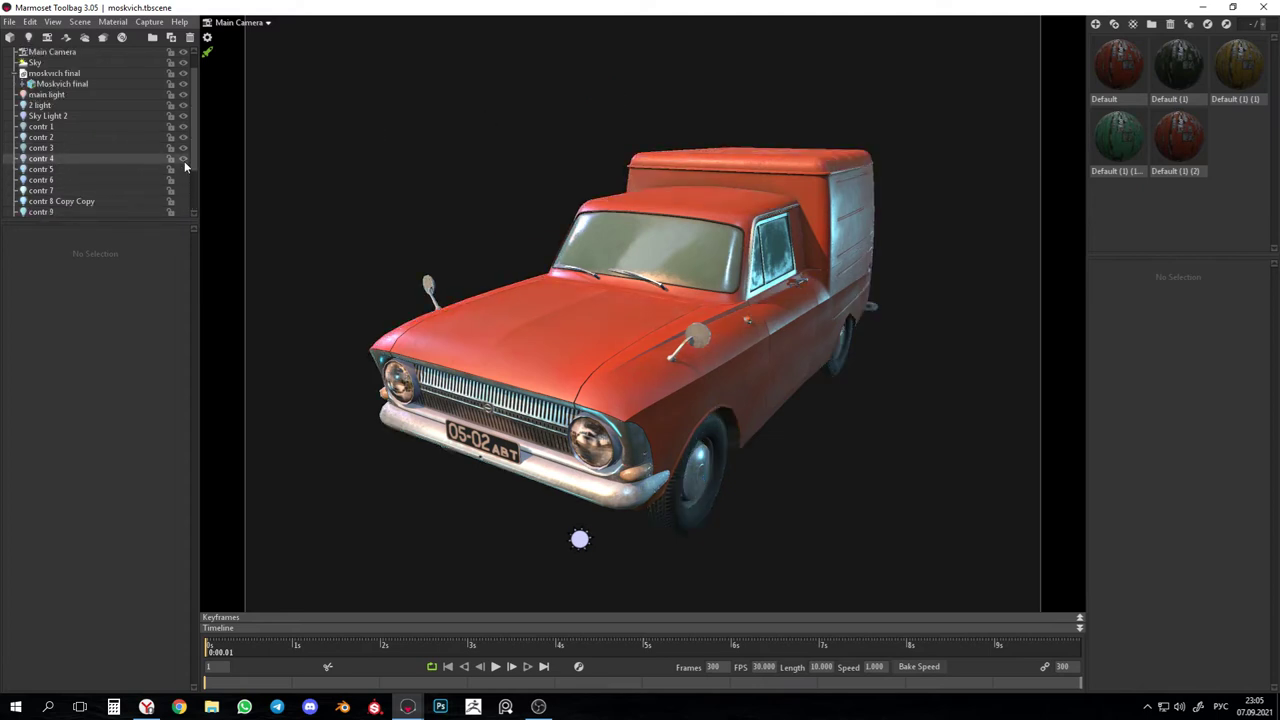
click(183, 148)
click(183, 137)
click(183, 126)
click(185, 115)
scroll(185, 115, up, 2)
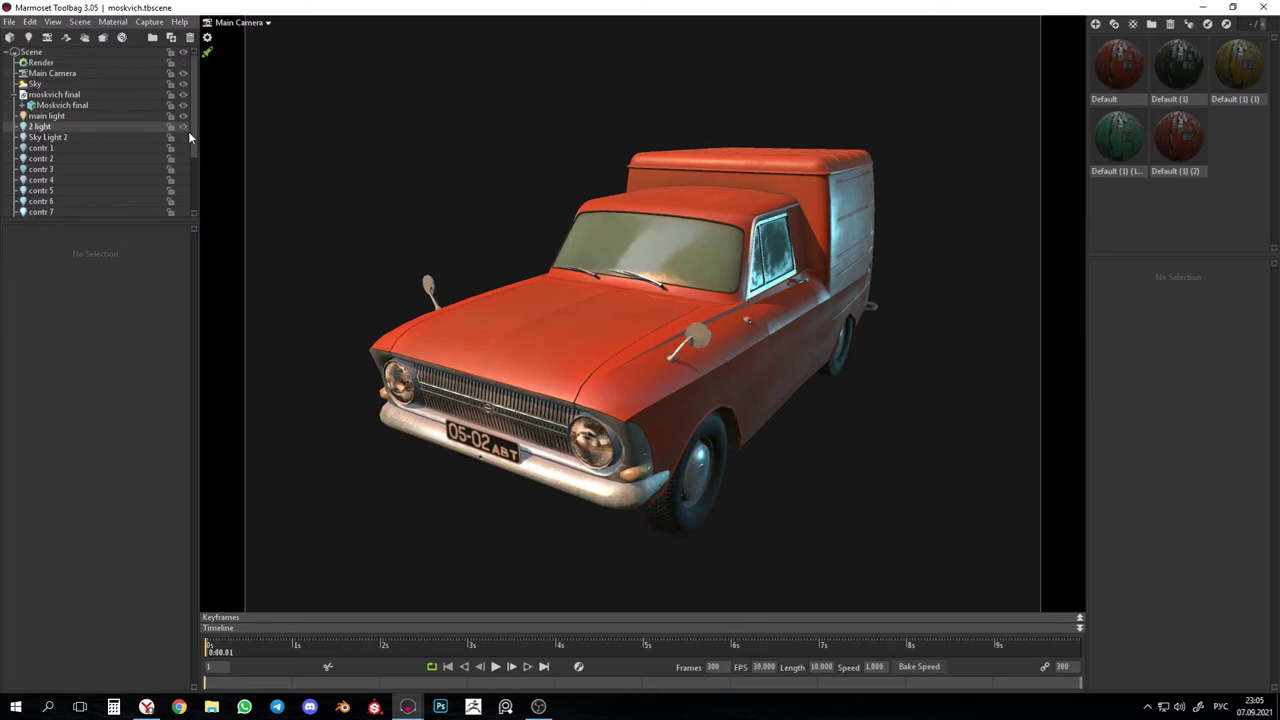
Toggle the visibility of 2 light and main light to compare their effect on the car, leaving 2 light hidden.
click(185, 127)
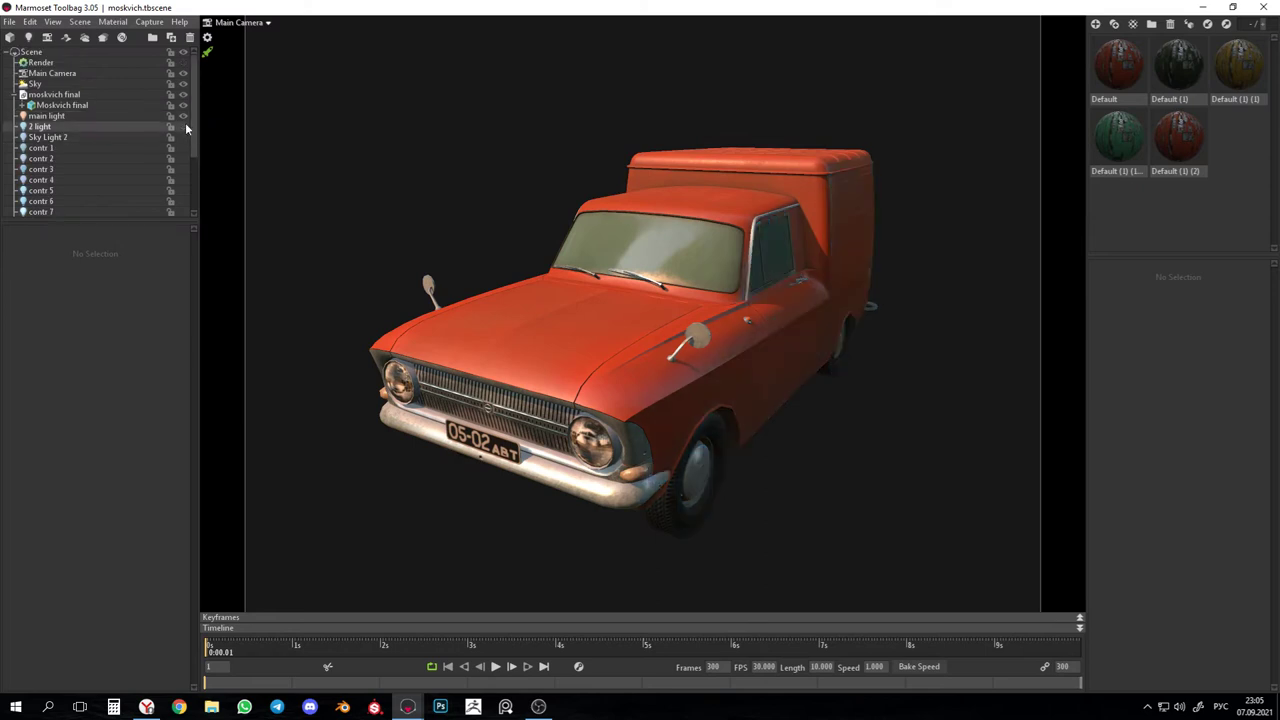
click(185, 127)
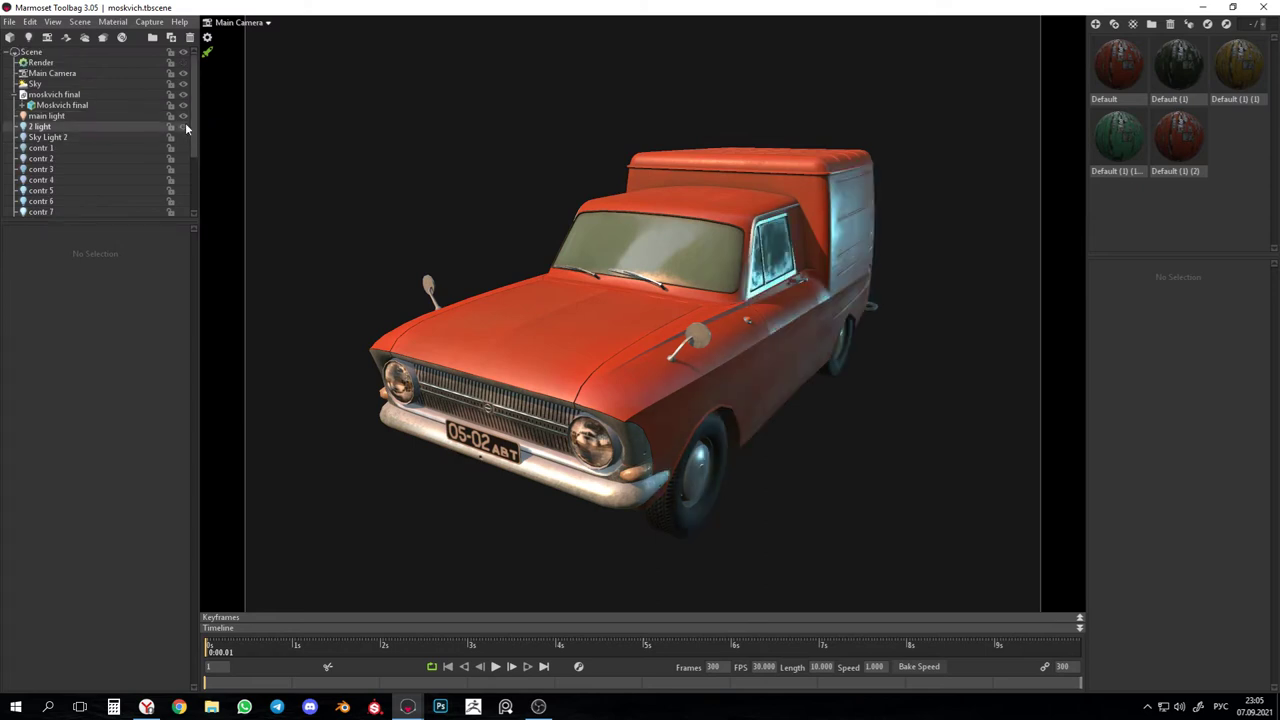
click(185, 126)
click(183, 116)
click(183, 116)
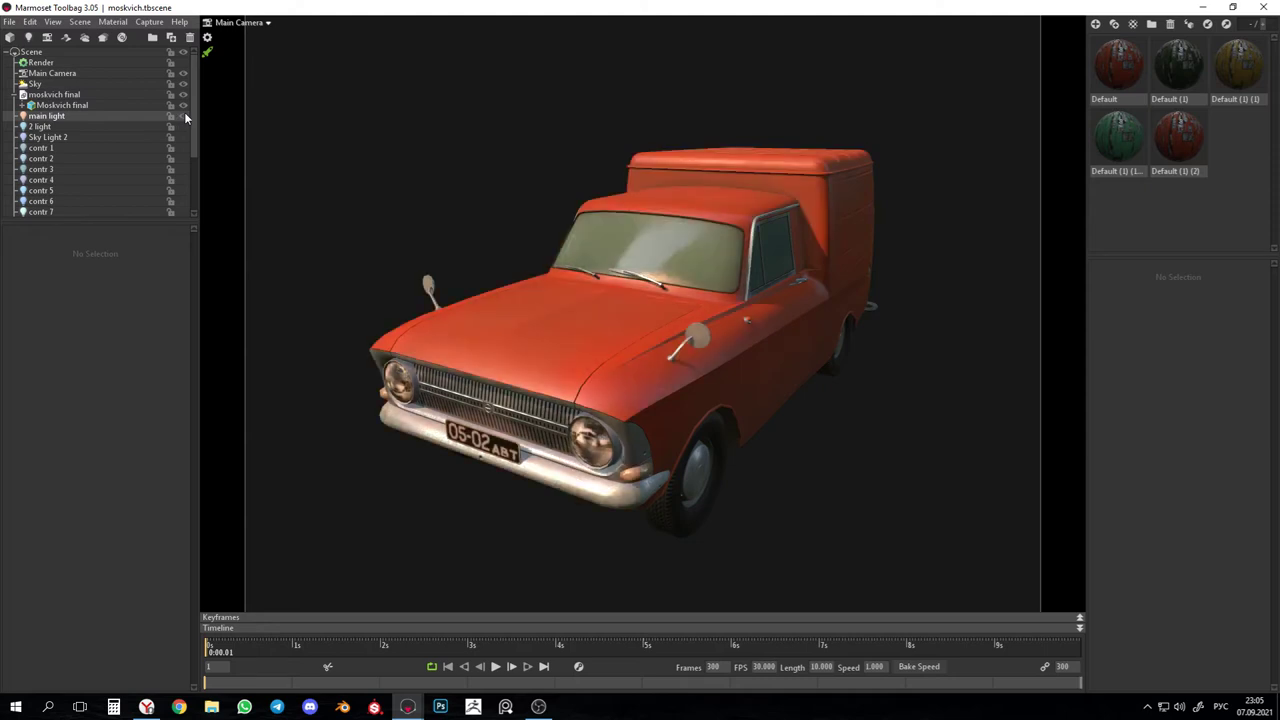
Reduce the saturation of the main light's color to the pale orange ffc7a2.
click(46, 116)
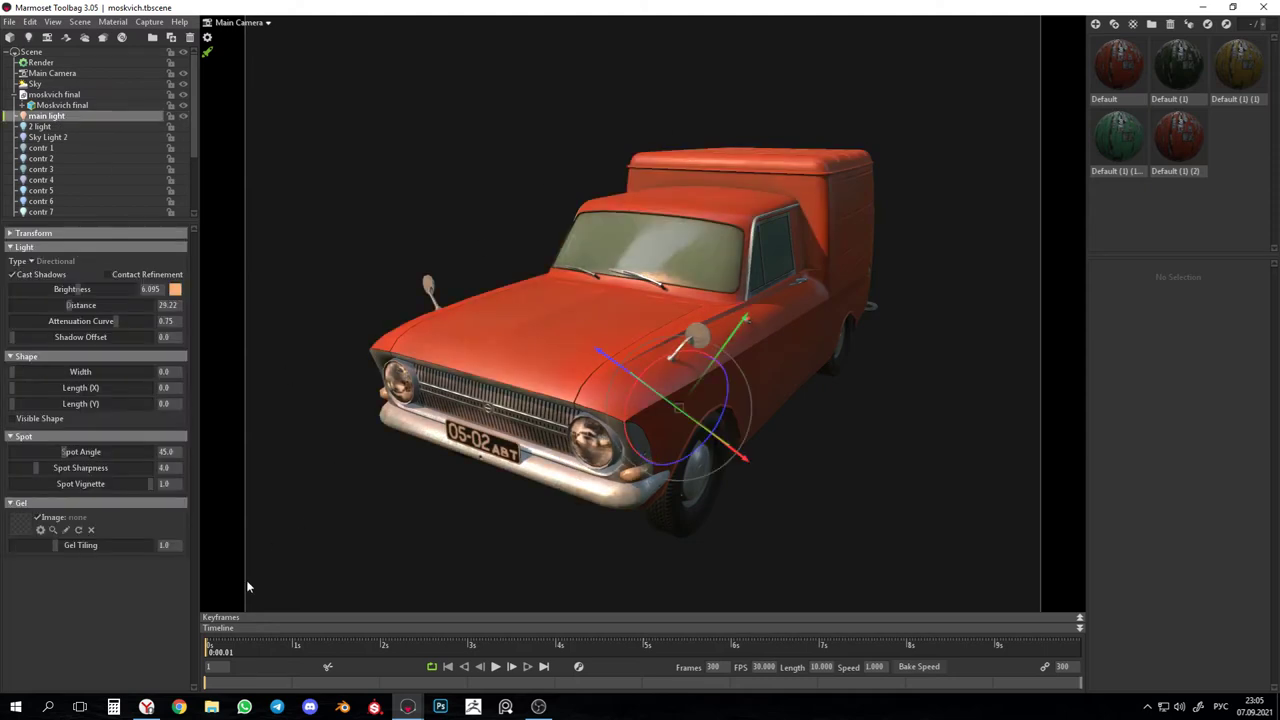
click(176, 290)
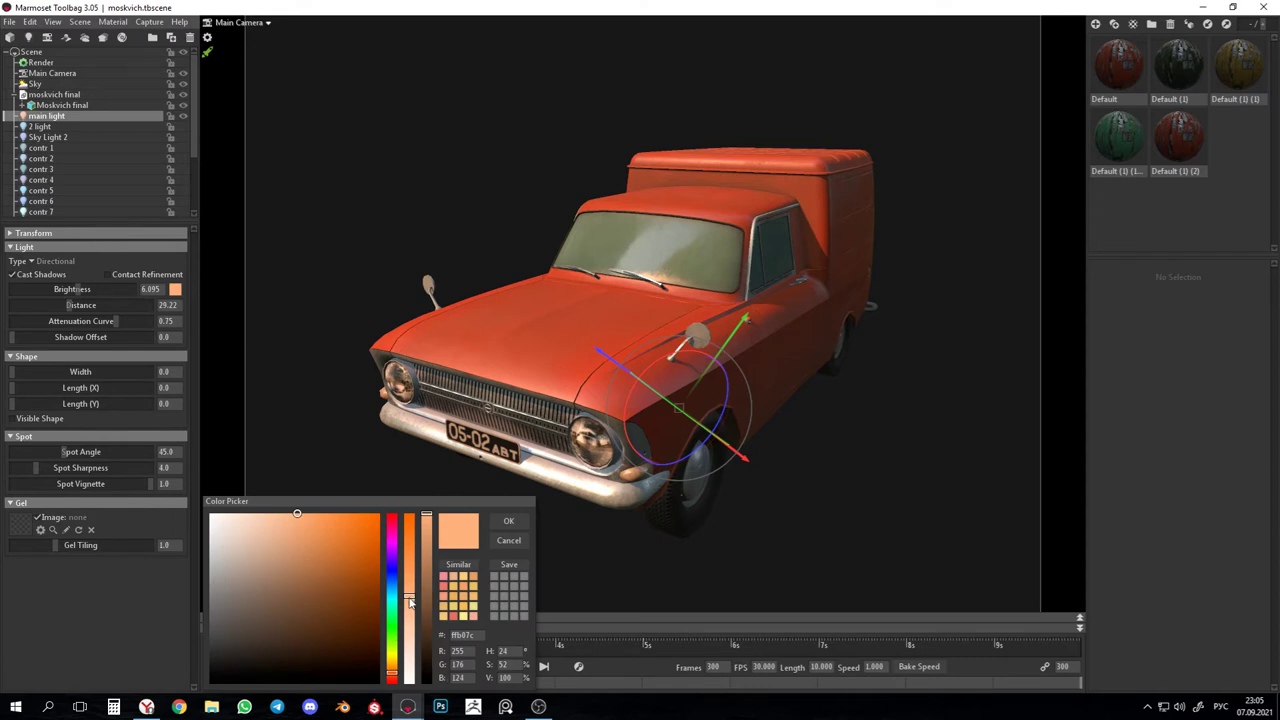
drag(410, 602, 406, 630)
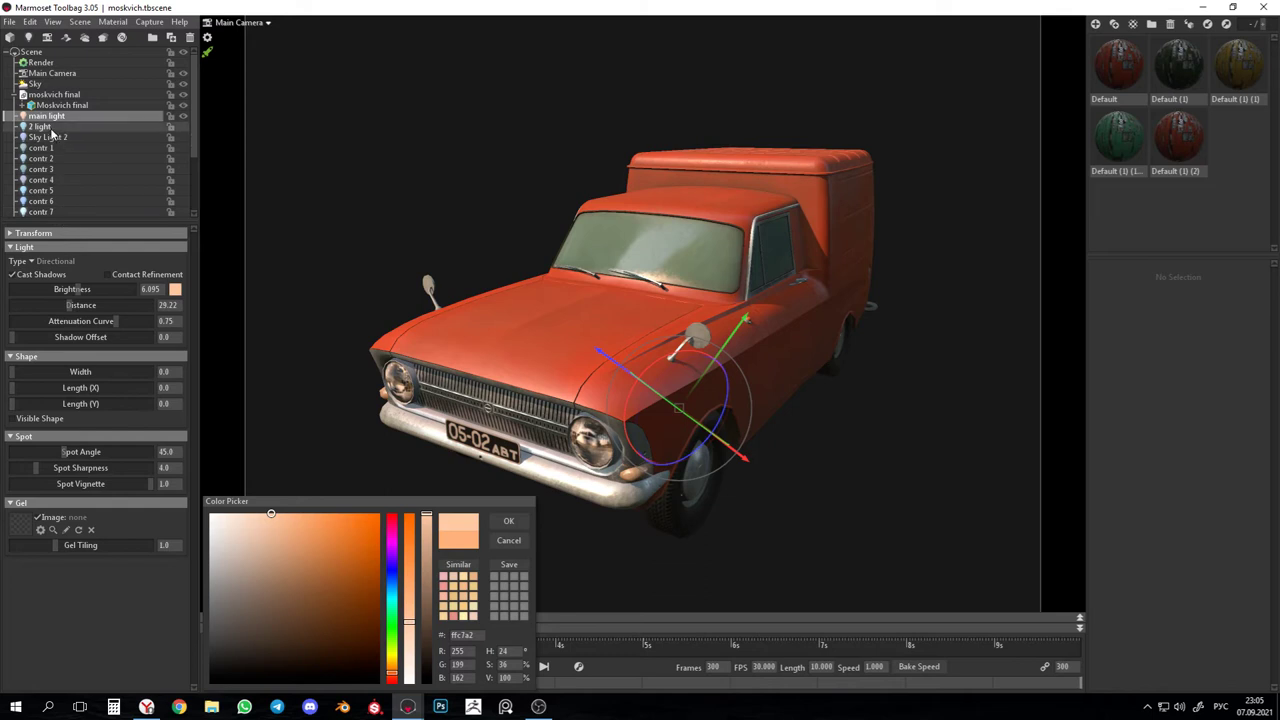
Show 2 light and try the blue color 81adff on it, discarding the color change and reselecting the main light.
click(176, 125)
click(184, 125)
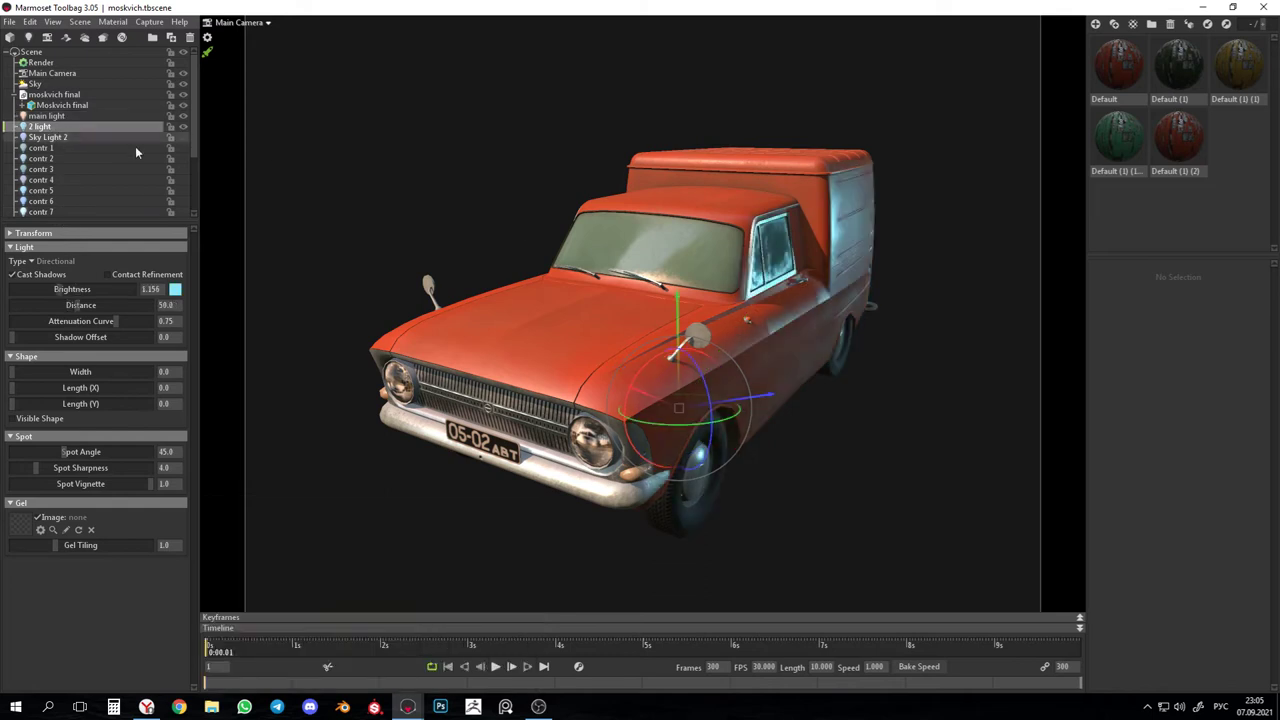
click(175, 289)
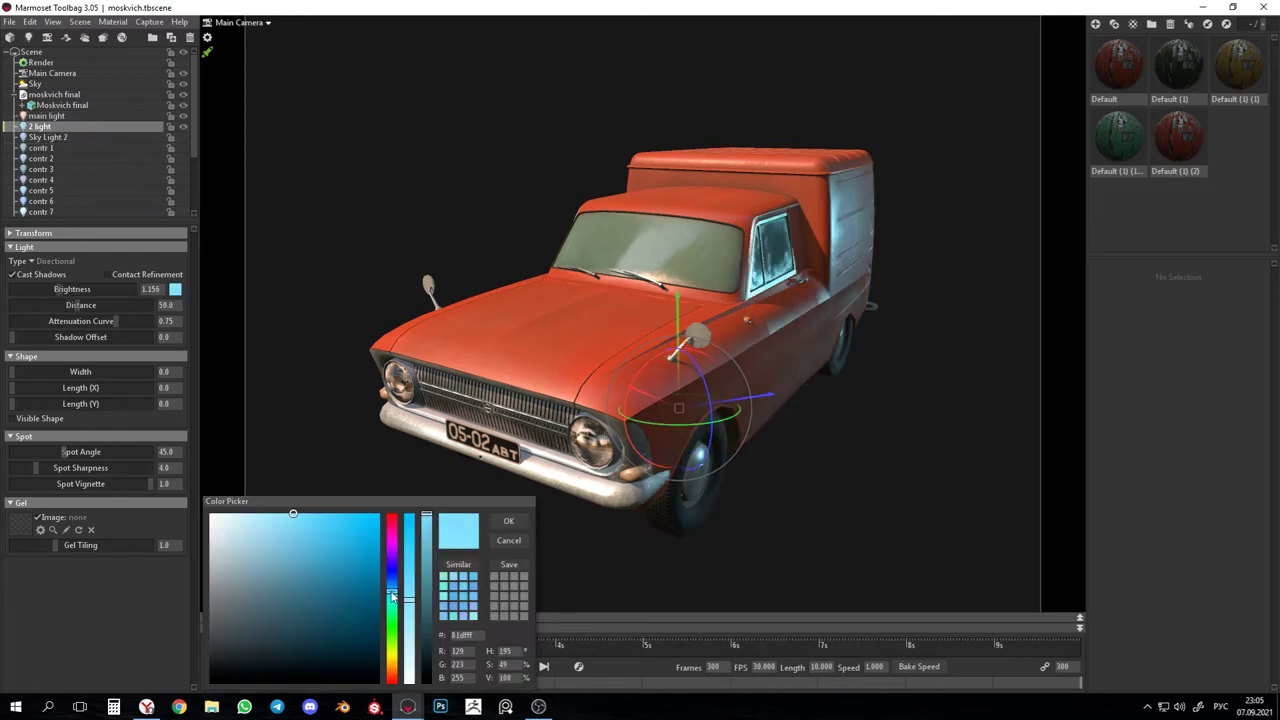
drag(392, 592, 392, 585)
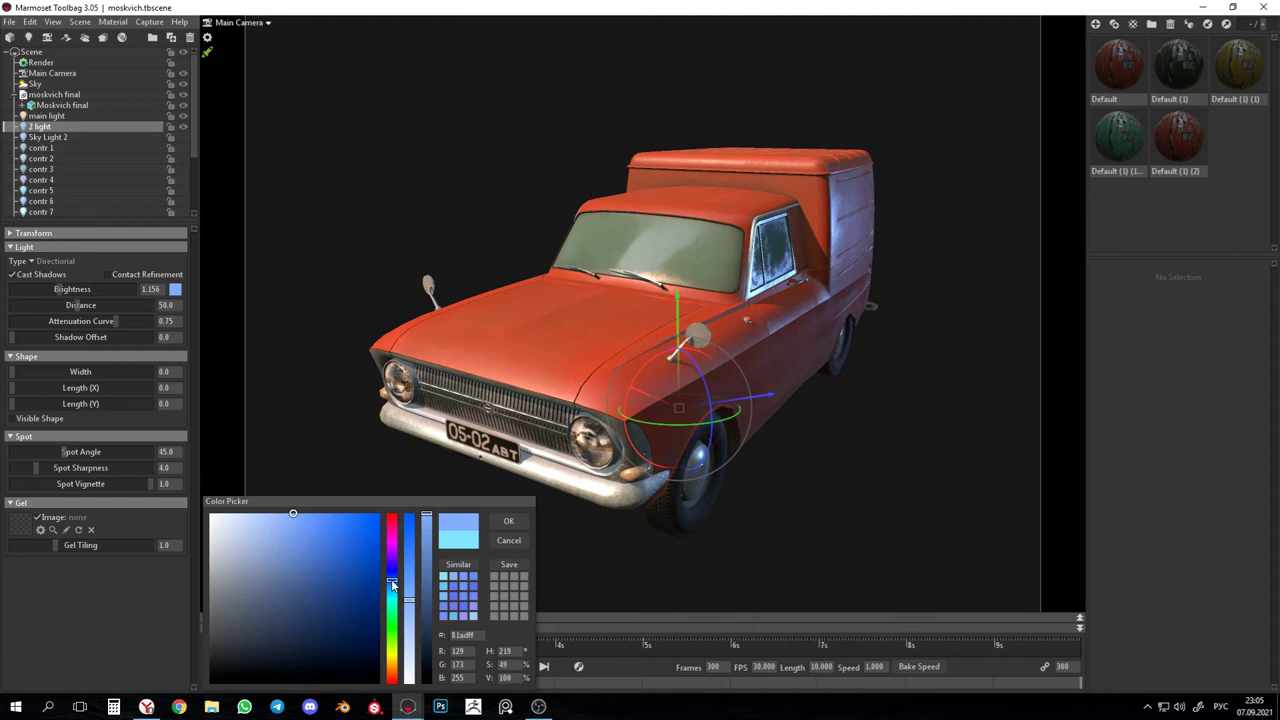
click(819, 387)
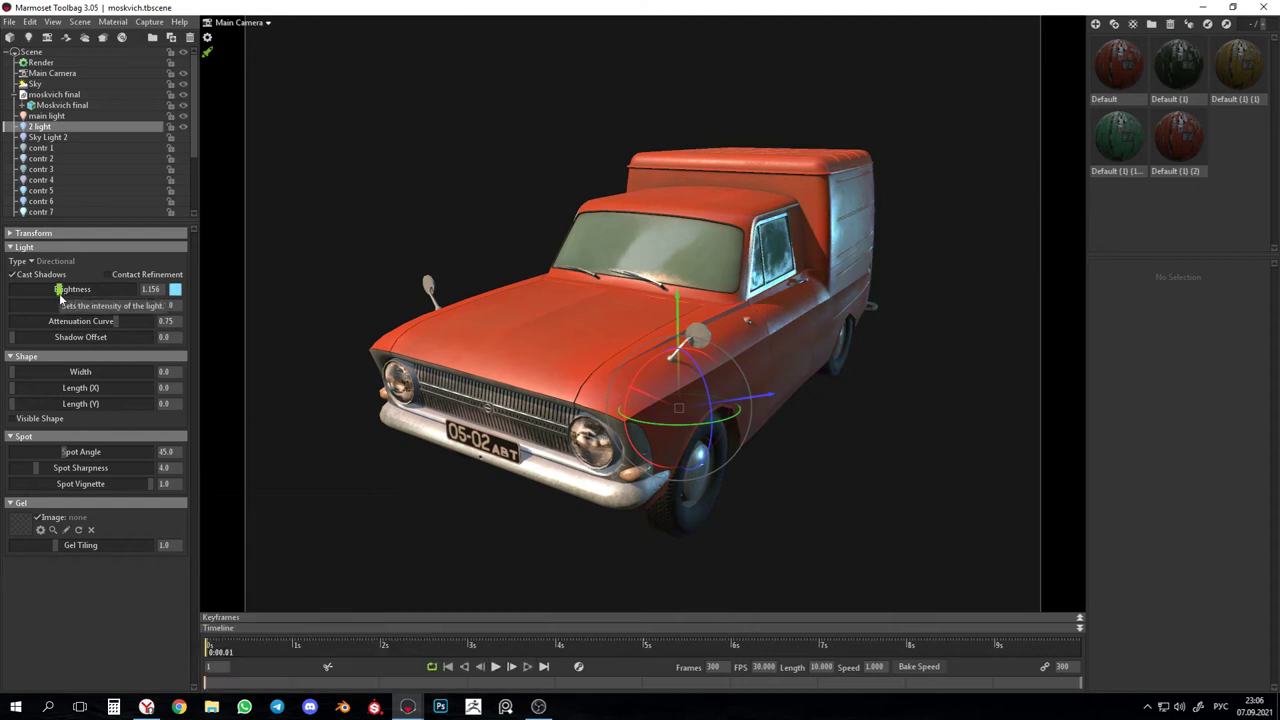
click(53, 117)
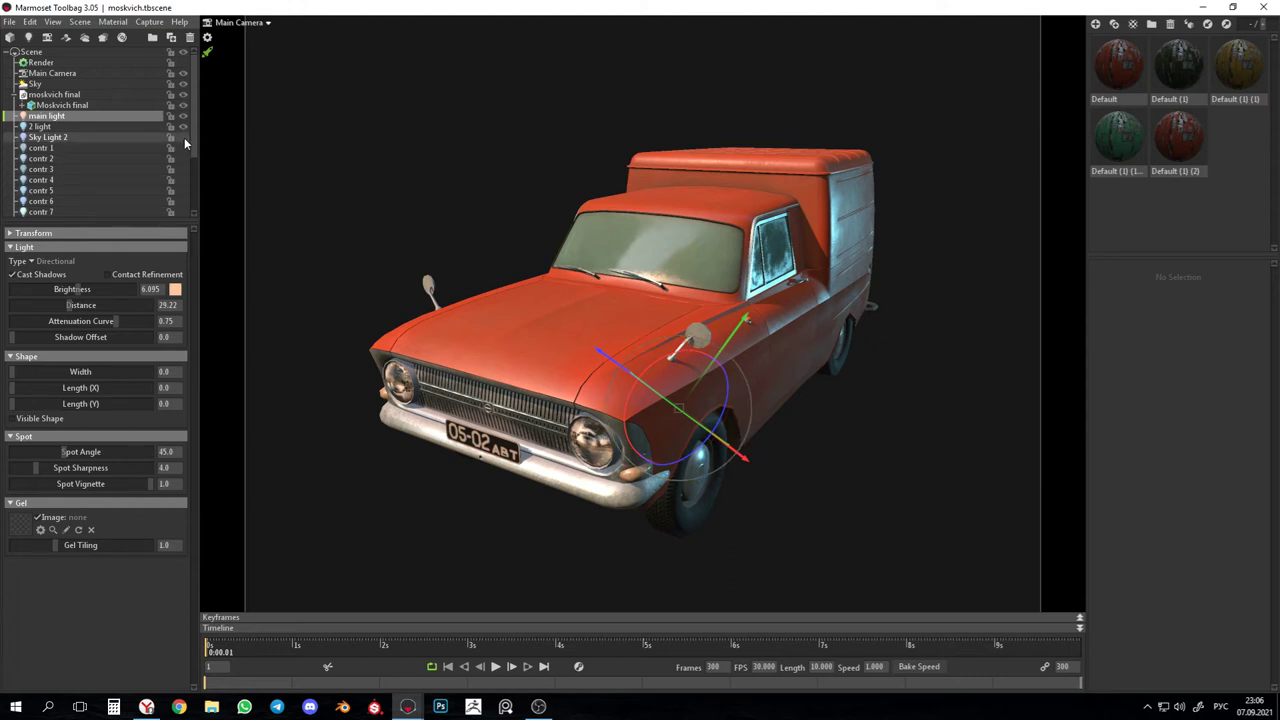
Show all hidden lights again: Sky Light 2, the contr lights 1 through 12, shadow lighter Copy and Light 1.
click(183, 169)
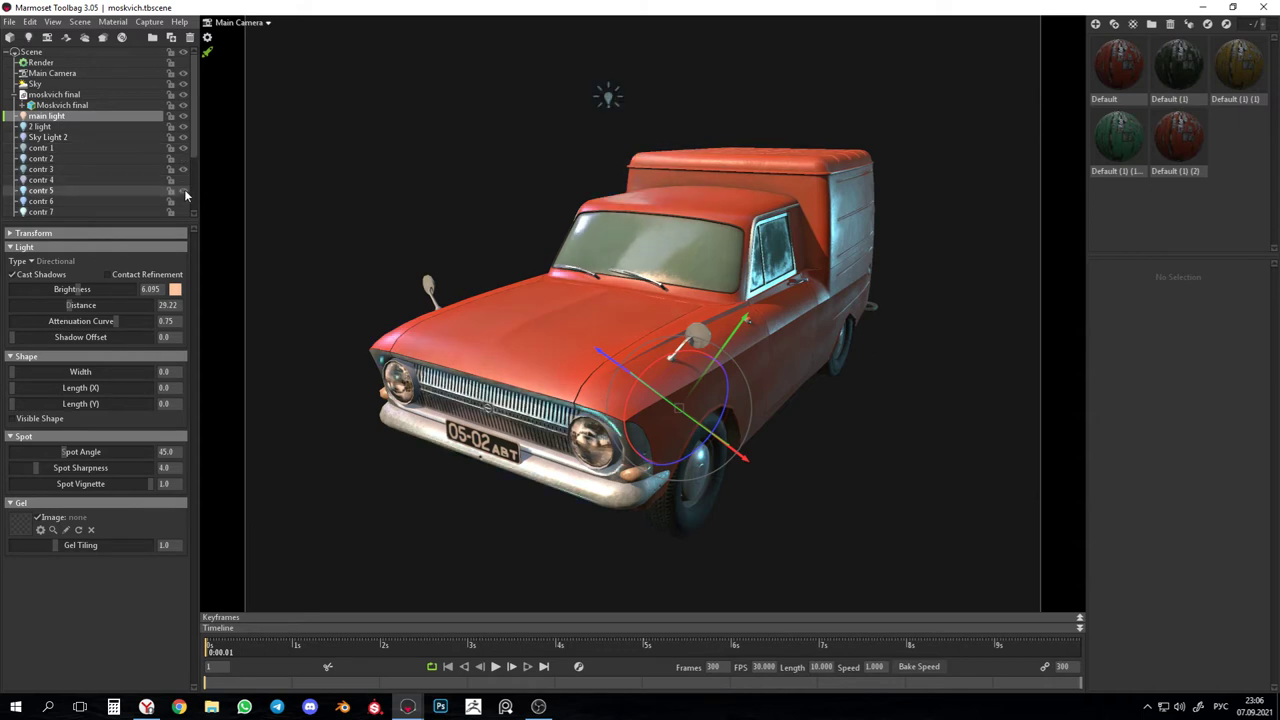
click(186, 178)
click(183, 212)
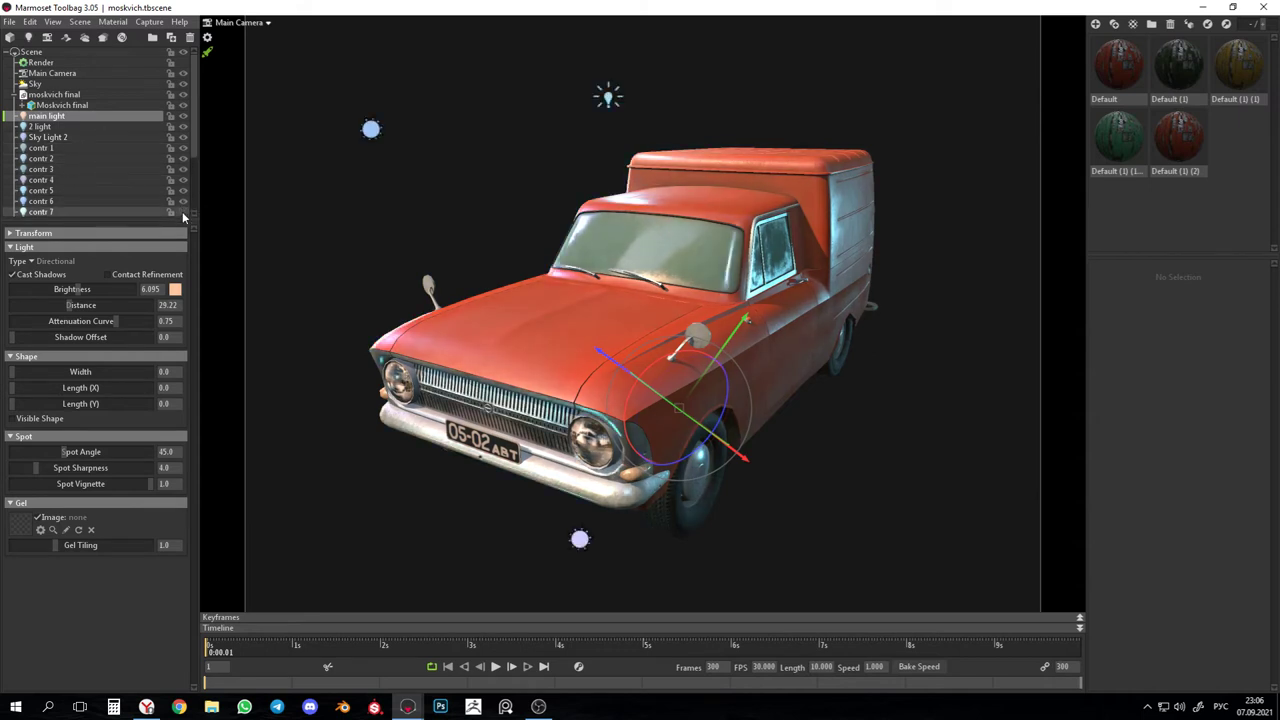
scroll(180, 195, down, 2)
click(183, 158)
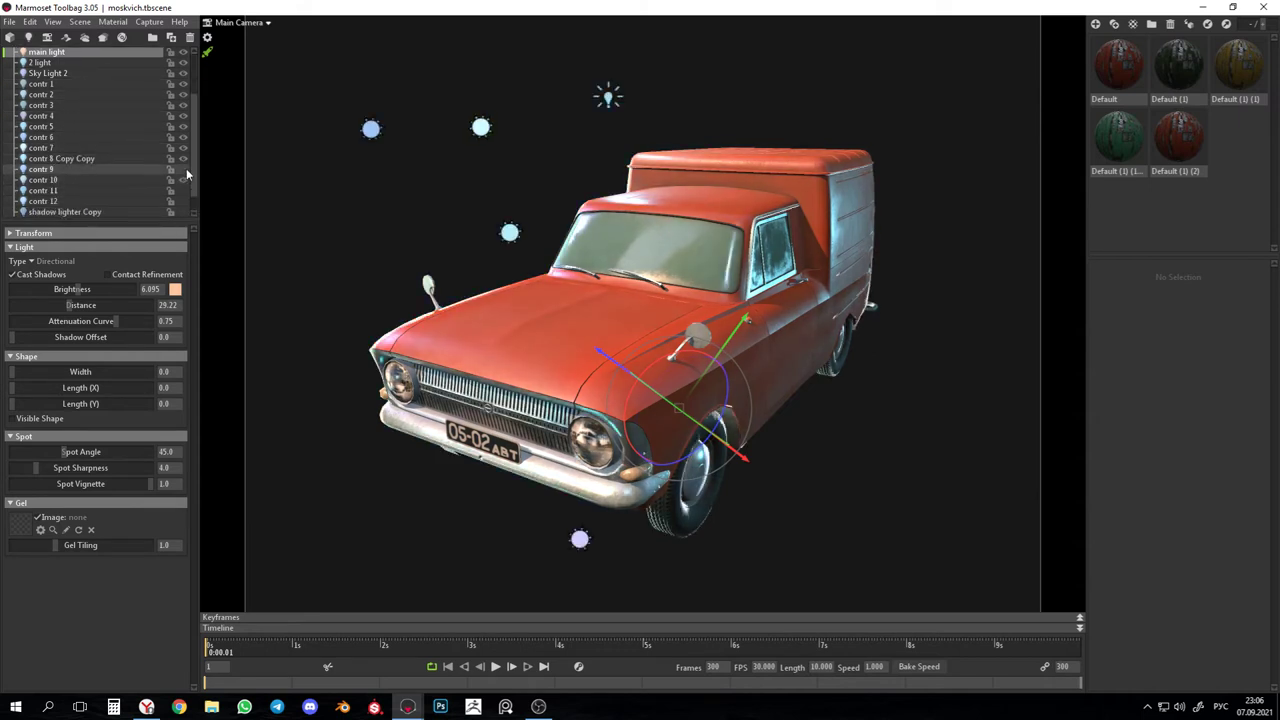
click(183, 169)
click(183, 179)
click(183, 190)
click(183, 201)
scroll(183, 212, down, 1)
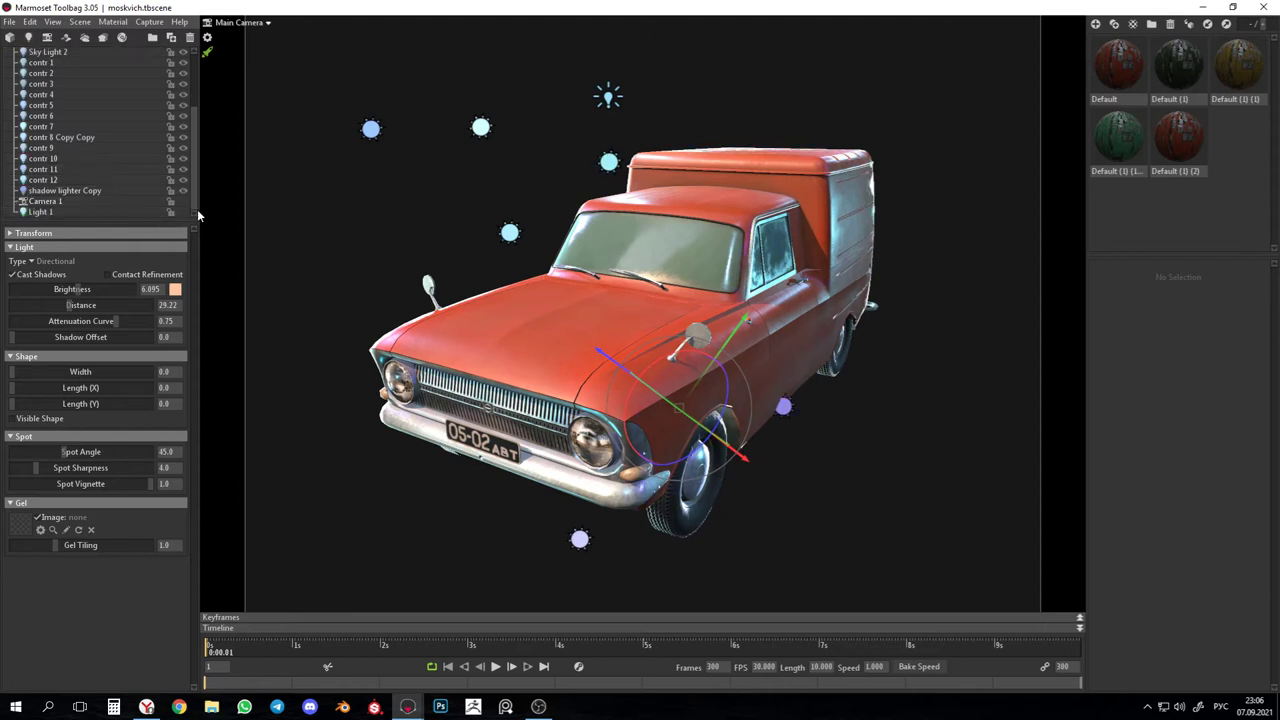
click(183, 212)
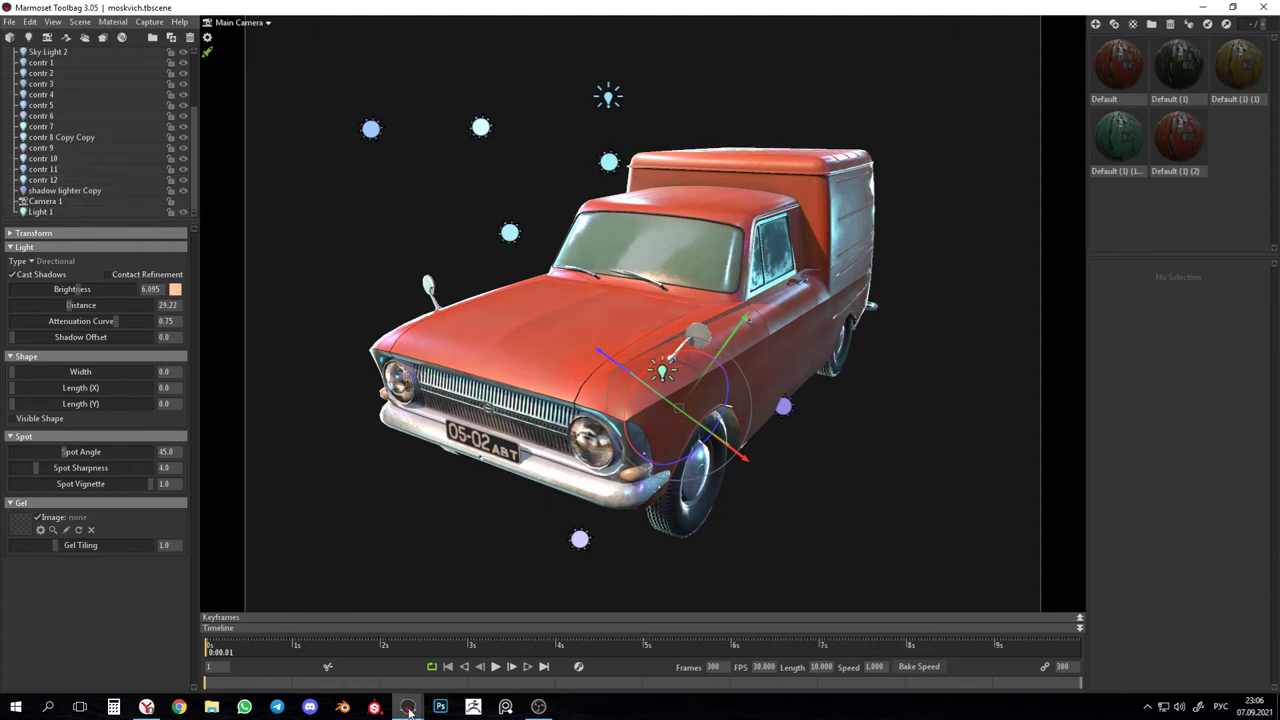
View the tractor in the t16m.tbscene window and switch on to the t16m var 2.tbscene window.
mouse_move(407, 706)
click(268, 650)
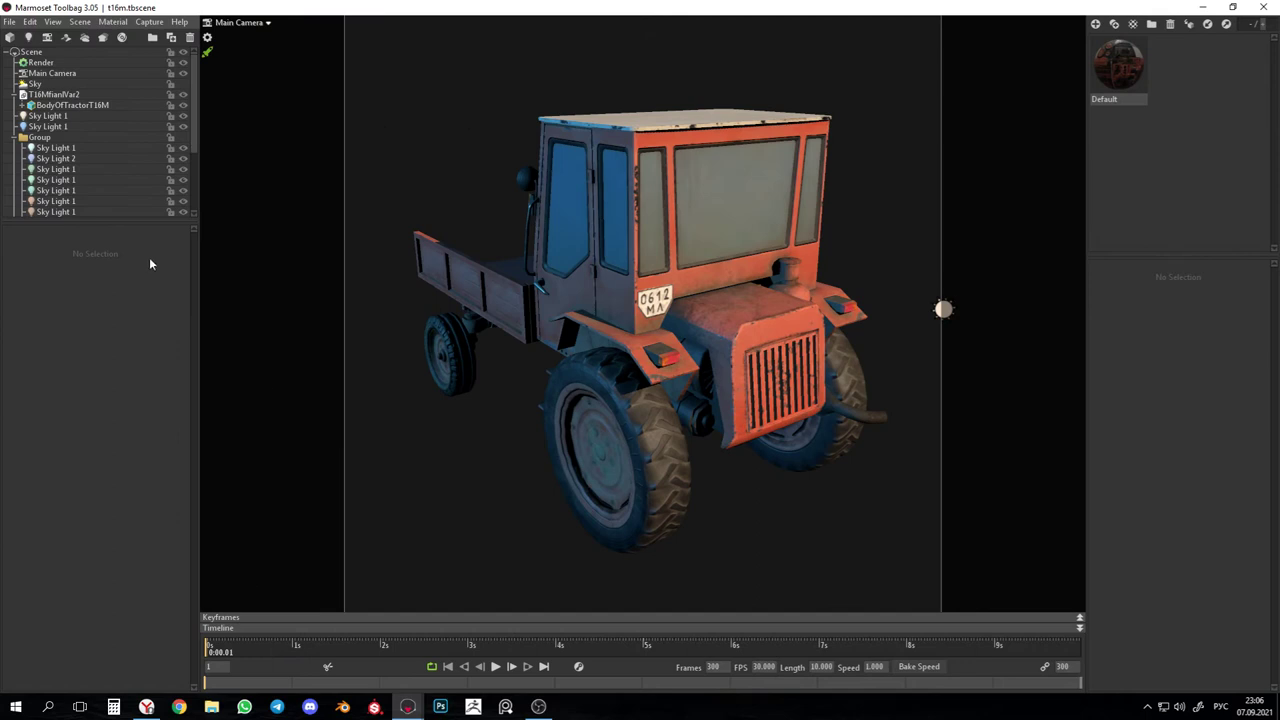
click(396, 616)
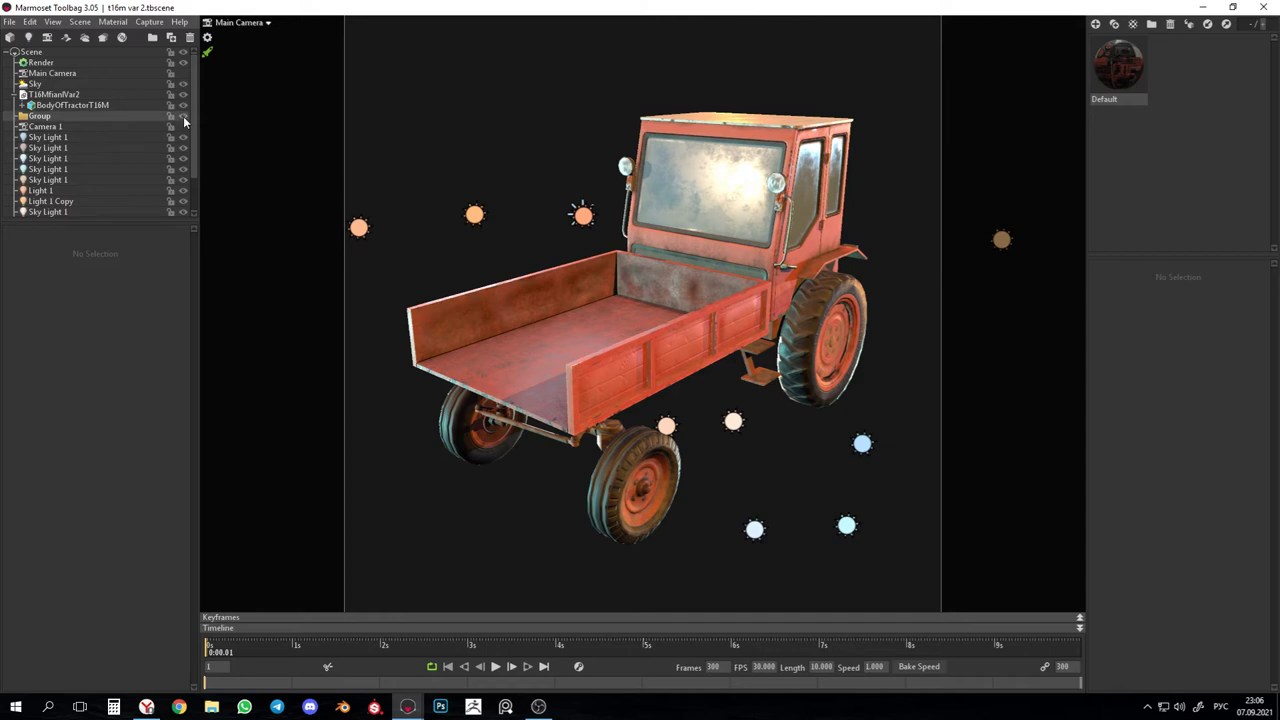
Return to the t16m.tbscene window and show the Group containing the additional lights.
mouse_move(412, 705)
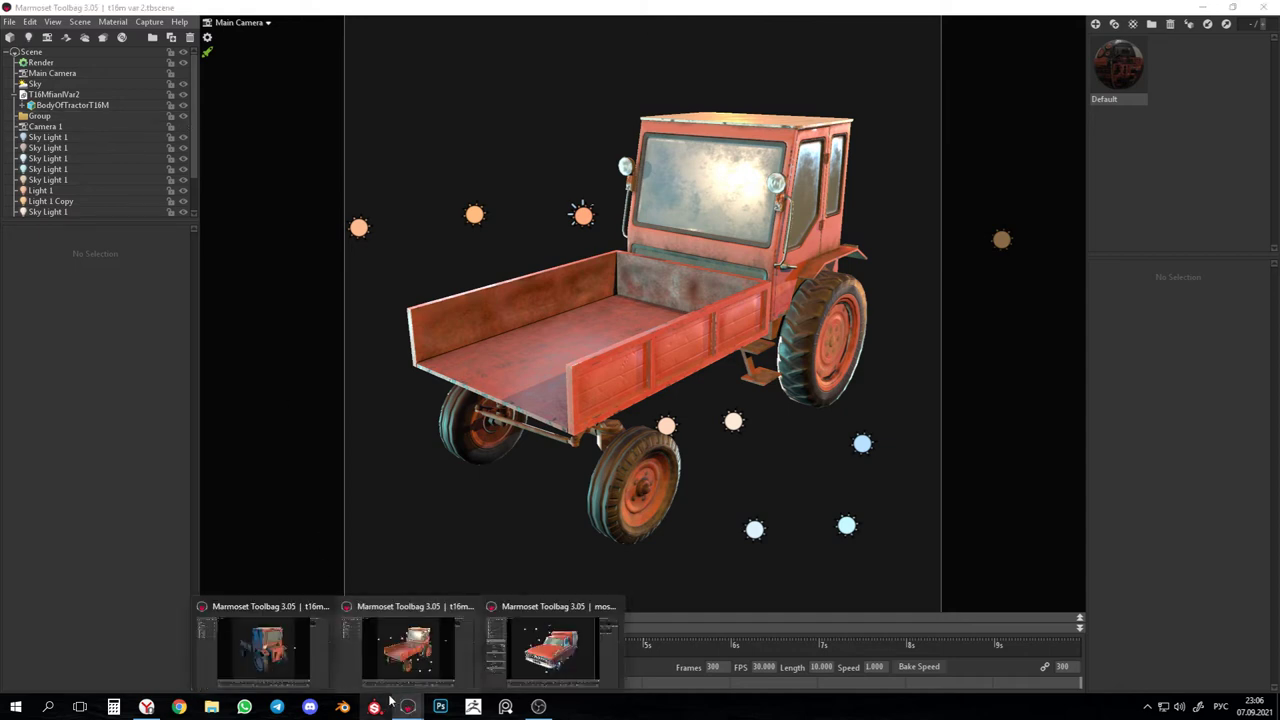
click(265, 648)
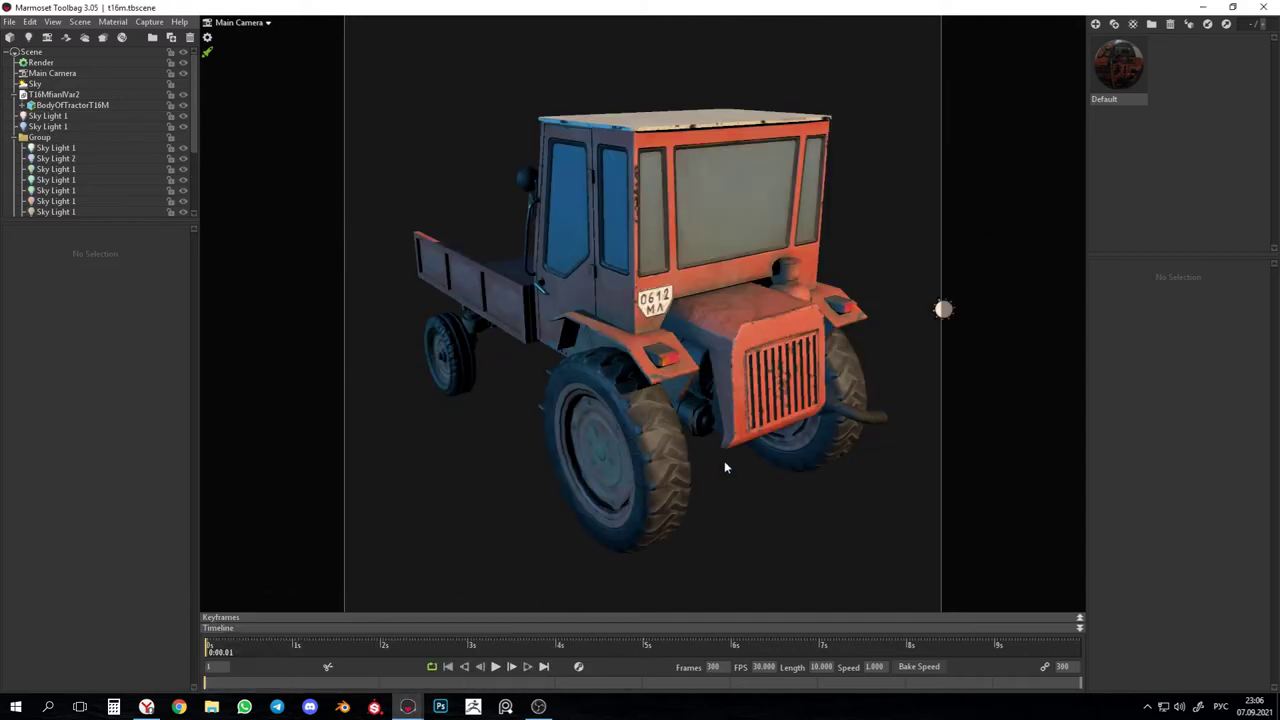
click(184, 136)
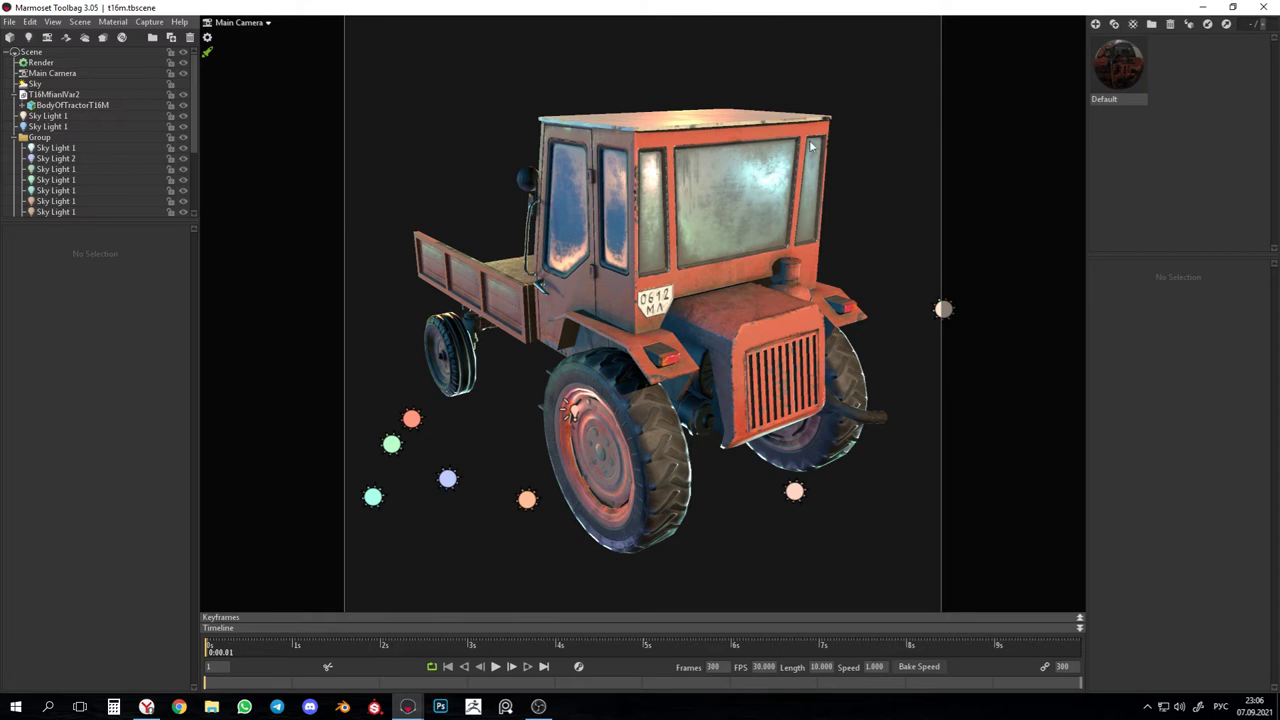
Hide every light inside the Group individually, from Light 2 up to the first Sky Light 1.
scroll(104, 138, down, 3)
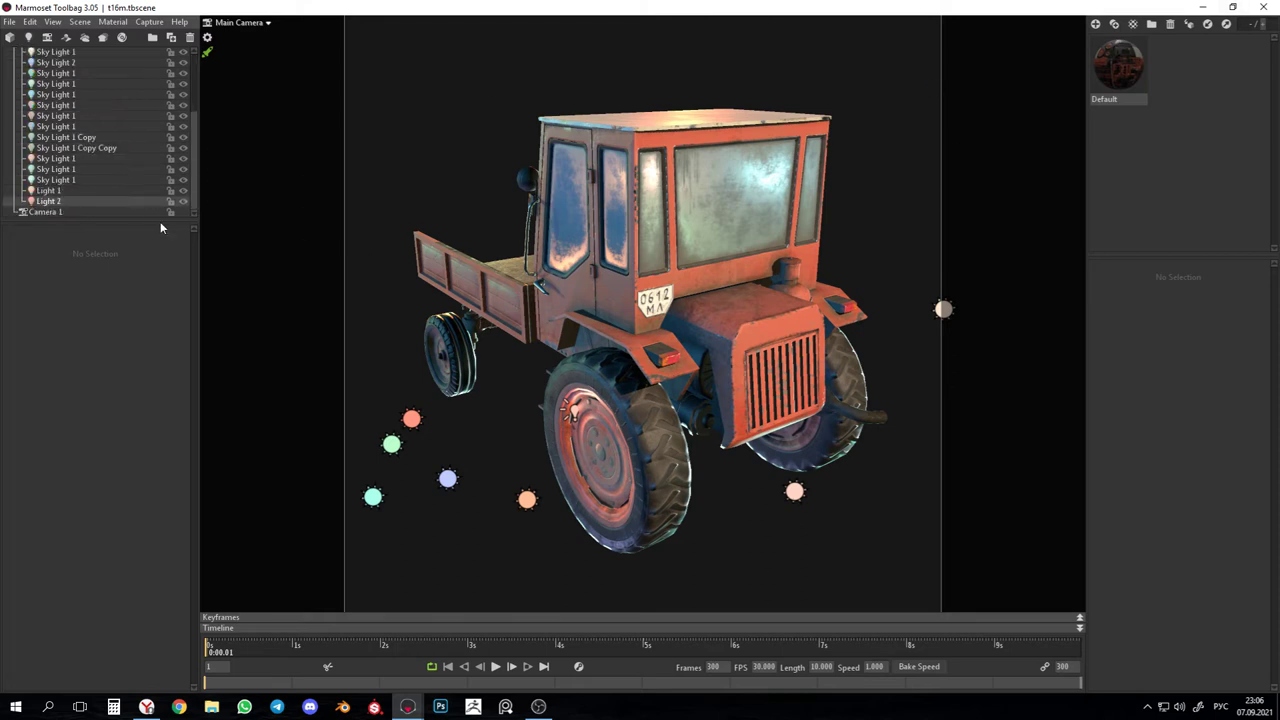
click(184, 189)
drag(185, 184, 187, 52)
scroll(194, 99, up, 1)
scroll(194, 99, up, 3)
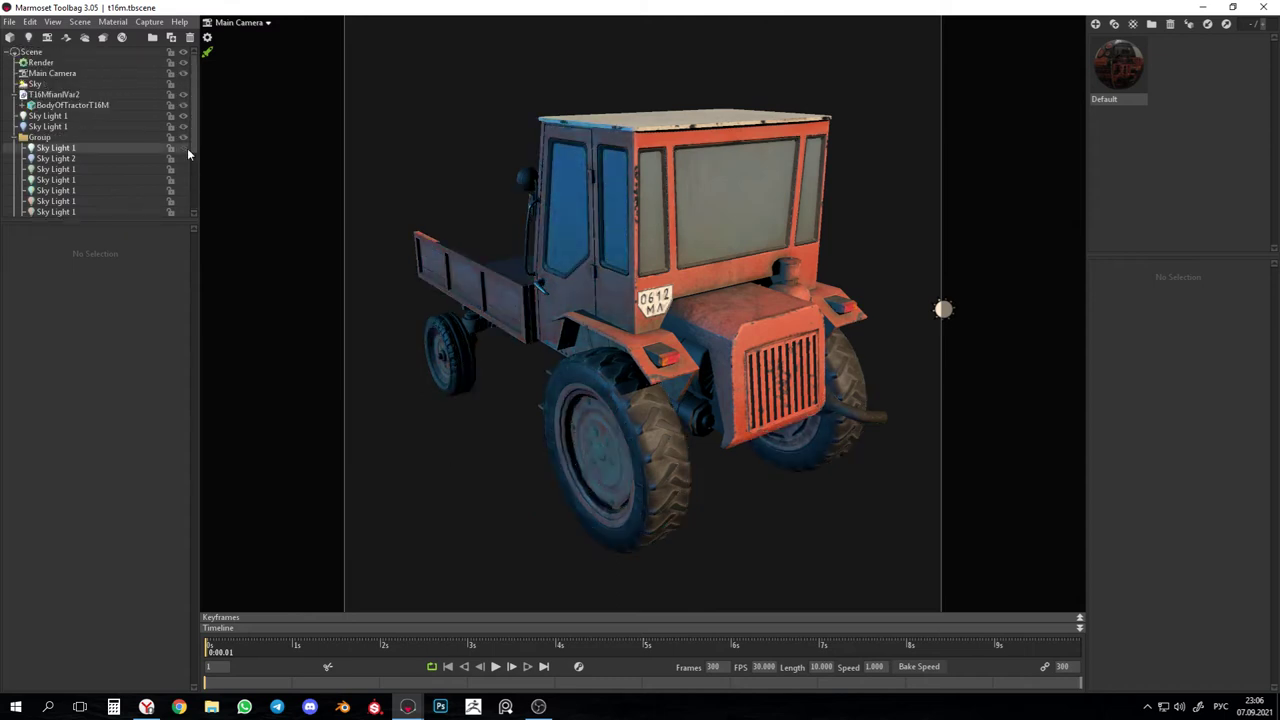
Show the Group's first Sky Light 1, and toggle Sky Light 2 and the two lights below it to check their effect.
click(186, 148)
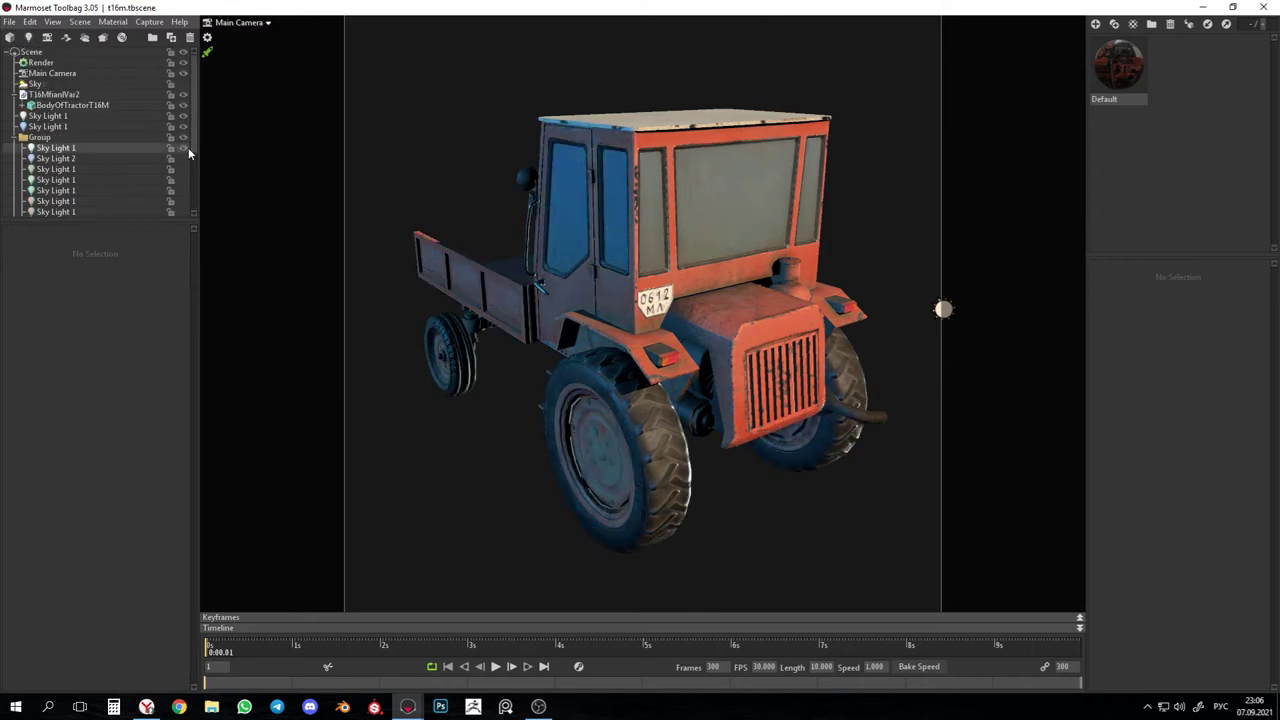
click(184, 159)
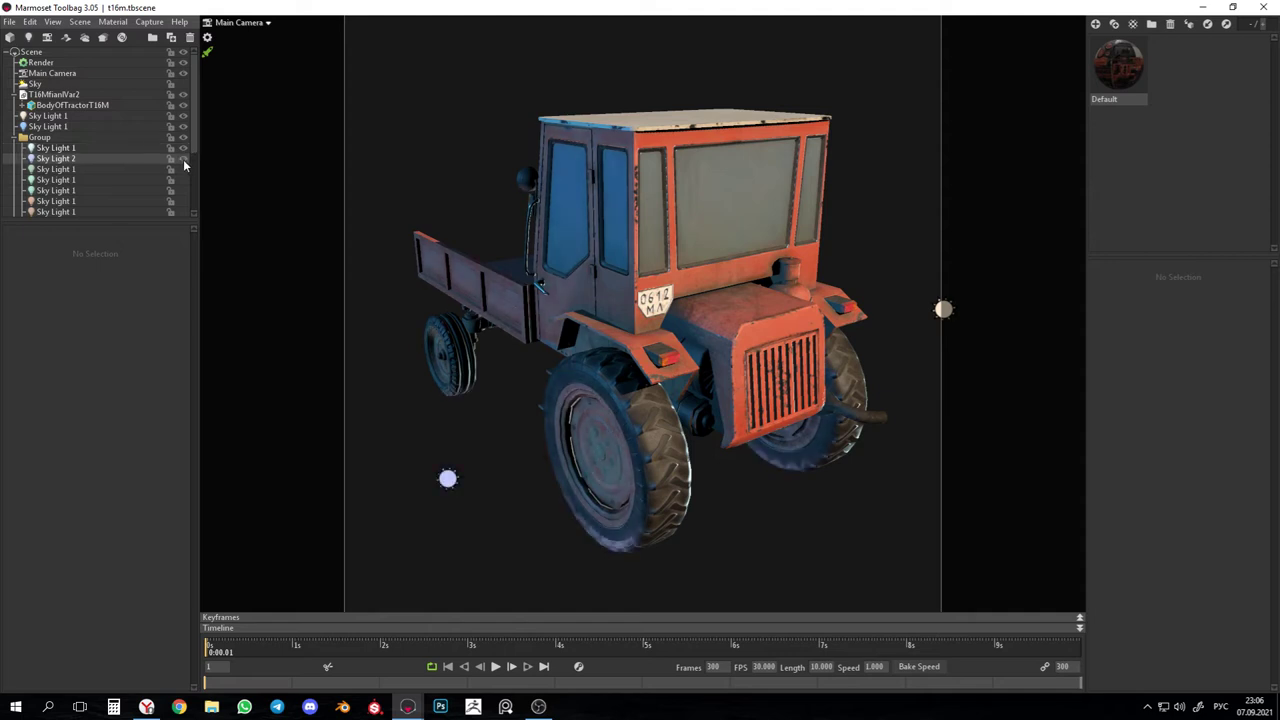
click(183, 159)
click(182, 170)
click(182, 170)
click(184, 181)
click(186, 184)
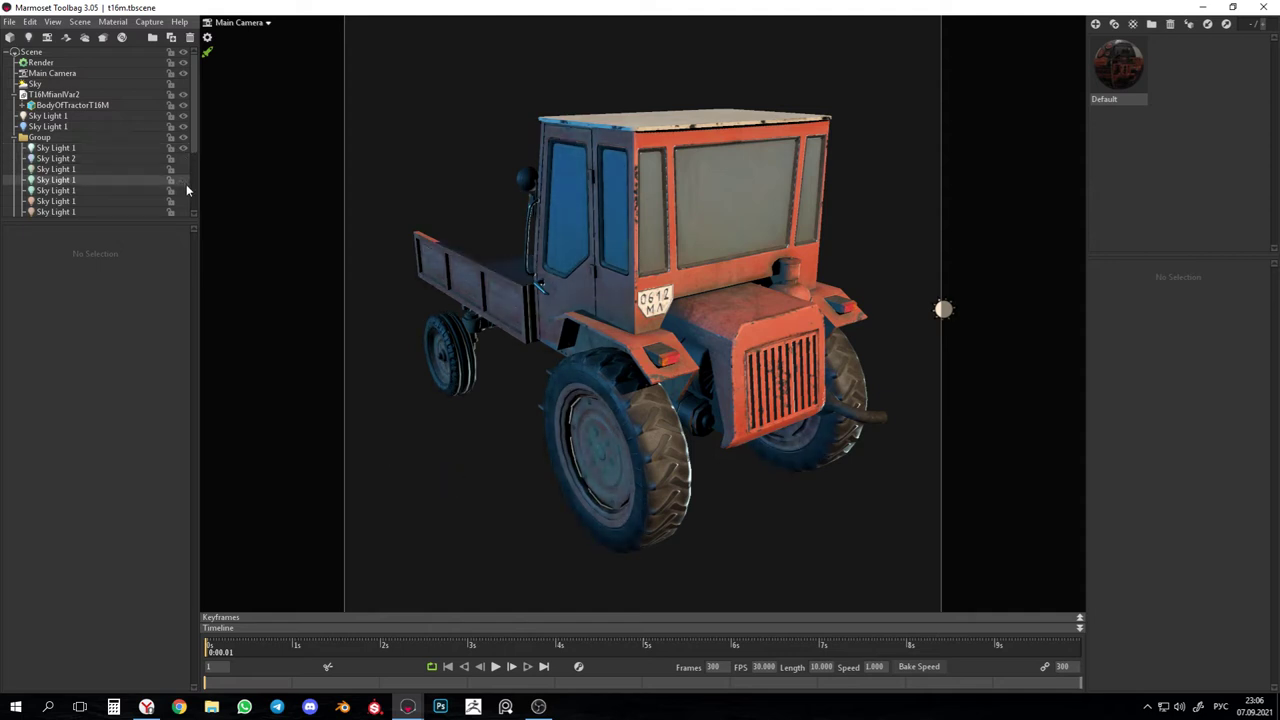
Show the Group's teal Sky Light 1, and toggle the orange Sky Light 1 below it on and off to check its effect.
click(187, 191)
click(184, 201)
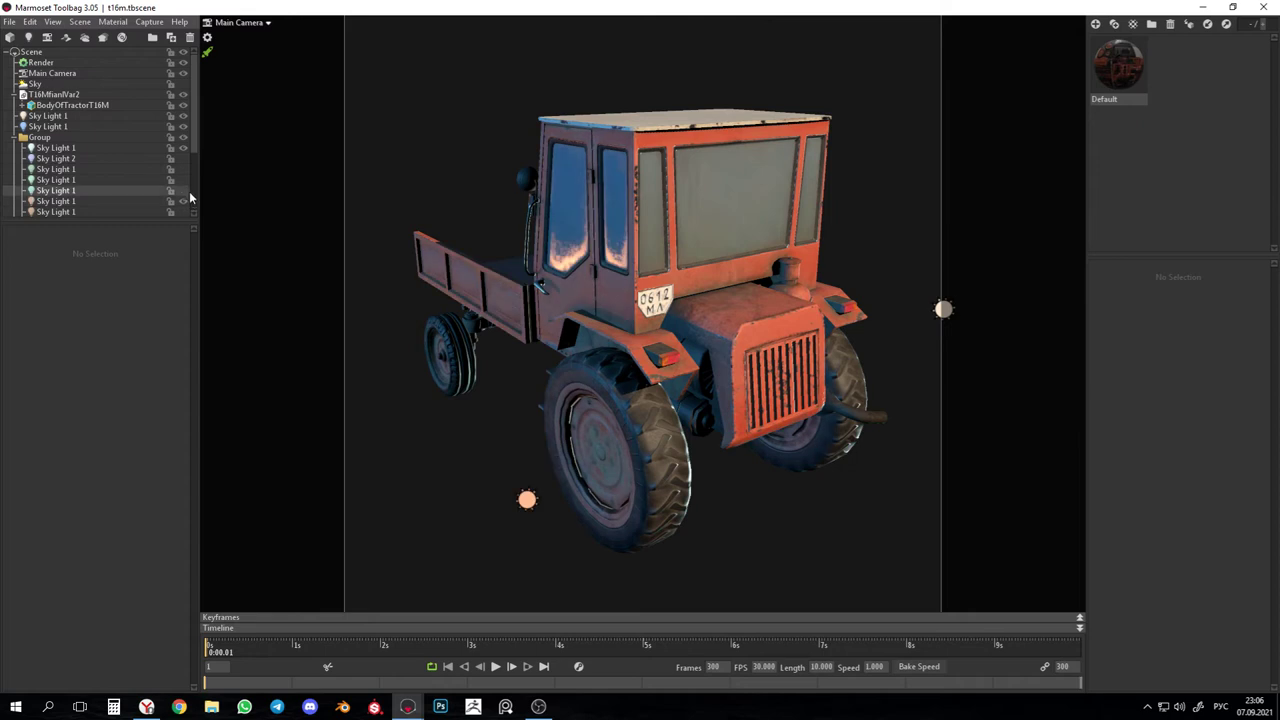
click(184, 202)
Toggle Light 2 and Light 1 in the Group on and off to check their effect on the tractor.
scroll(186, 204, down, 3)
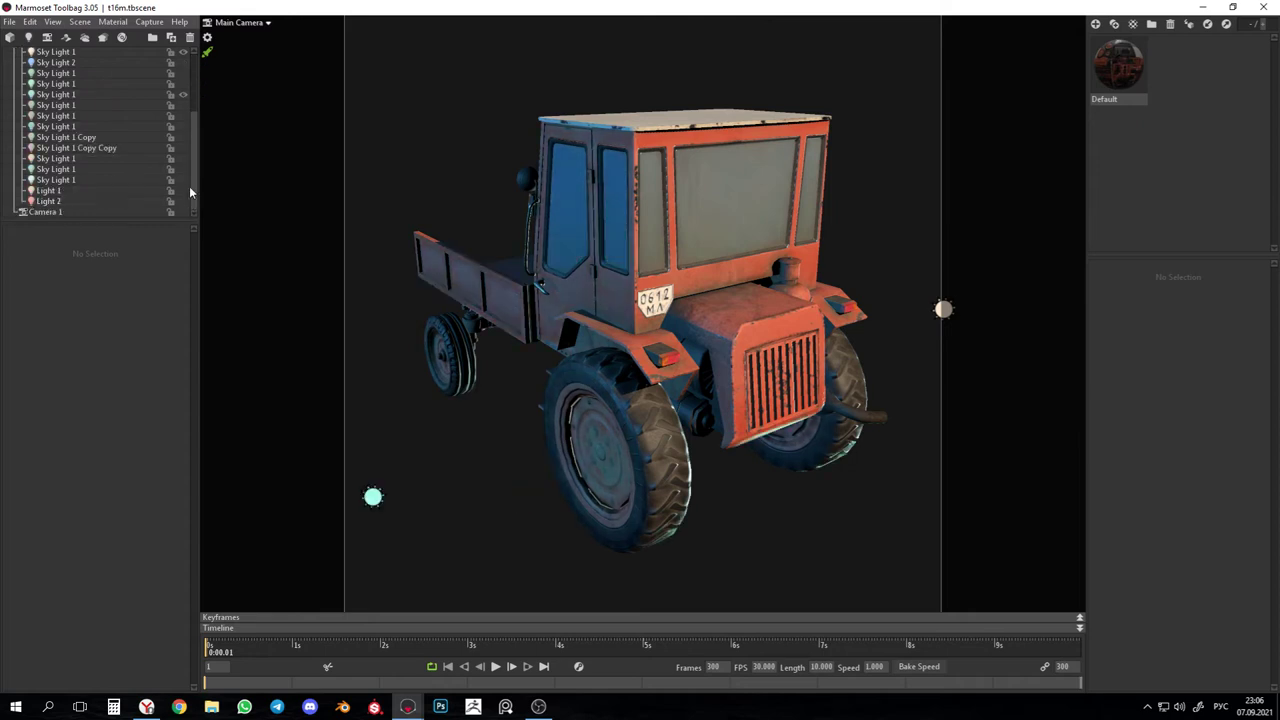
click(184, 202)
click(184, 202)
click(184, 190)
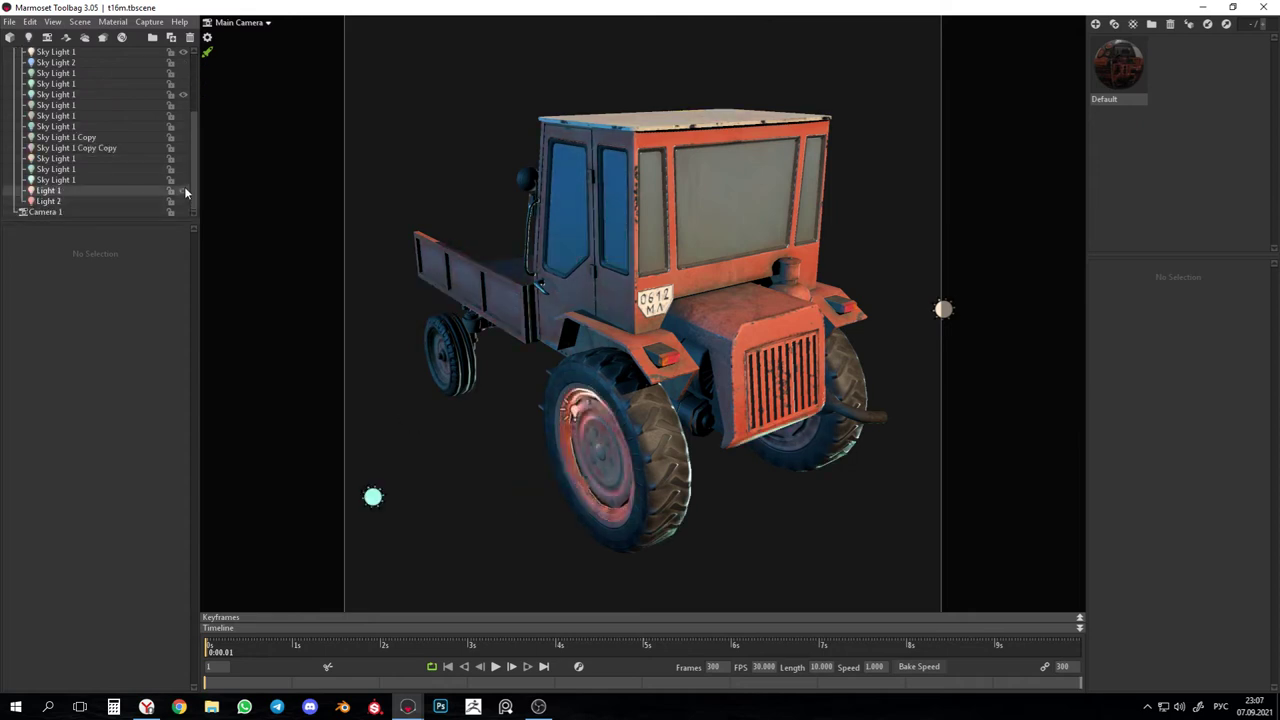
click(184, 187)
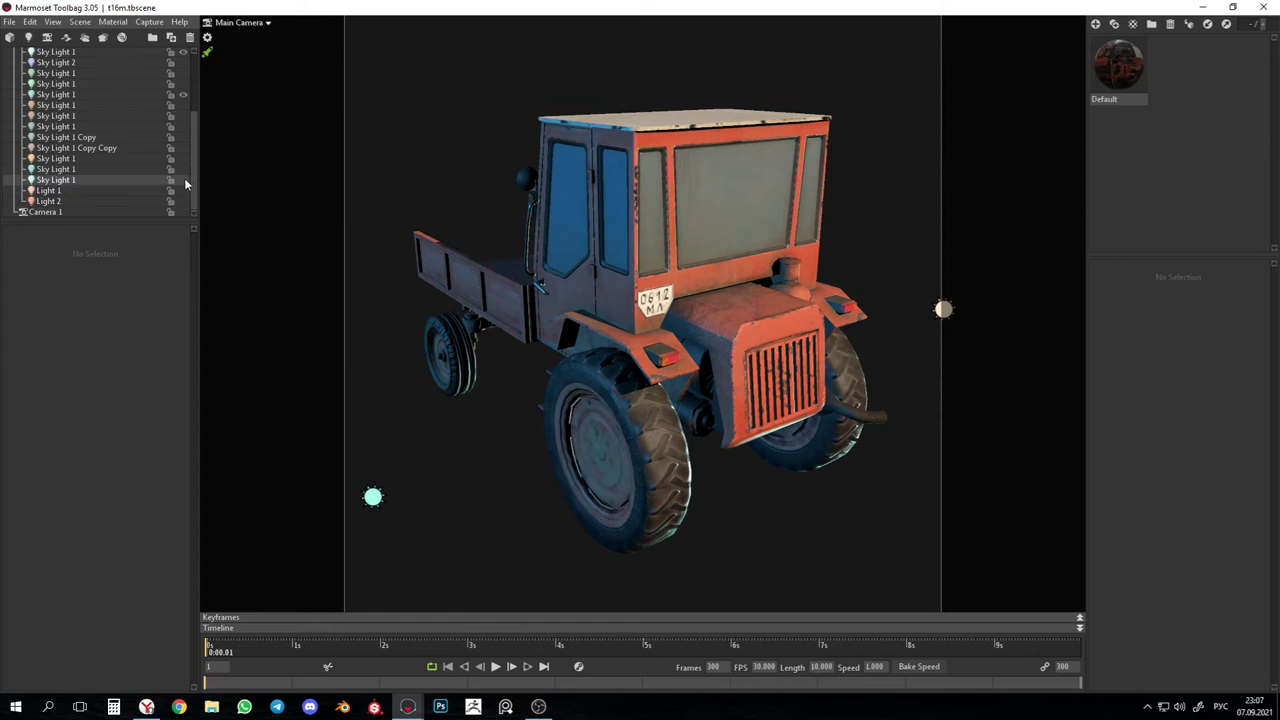
Show the Group's last two Sky Light 1 lights, and toggle Sky Light 1 Copy Copy and Sky Light 1 Copy to check their effect.
click(184, 179)
click(182, 166)
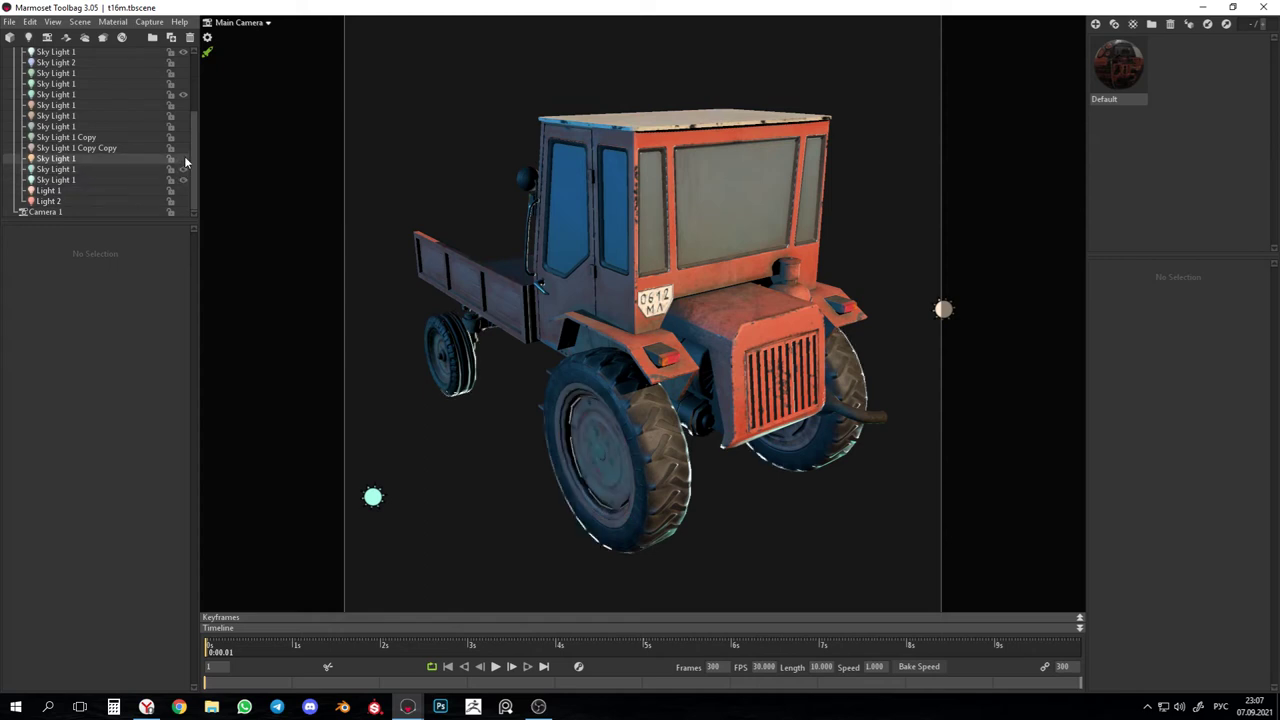
click(183, 147)
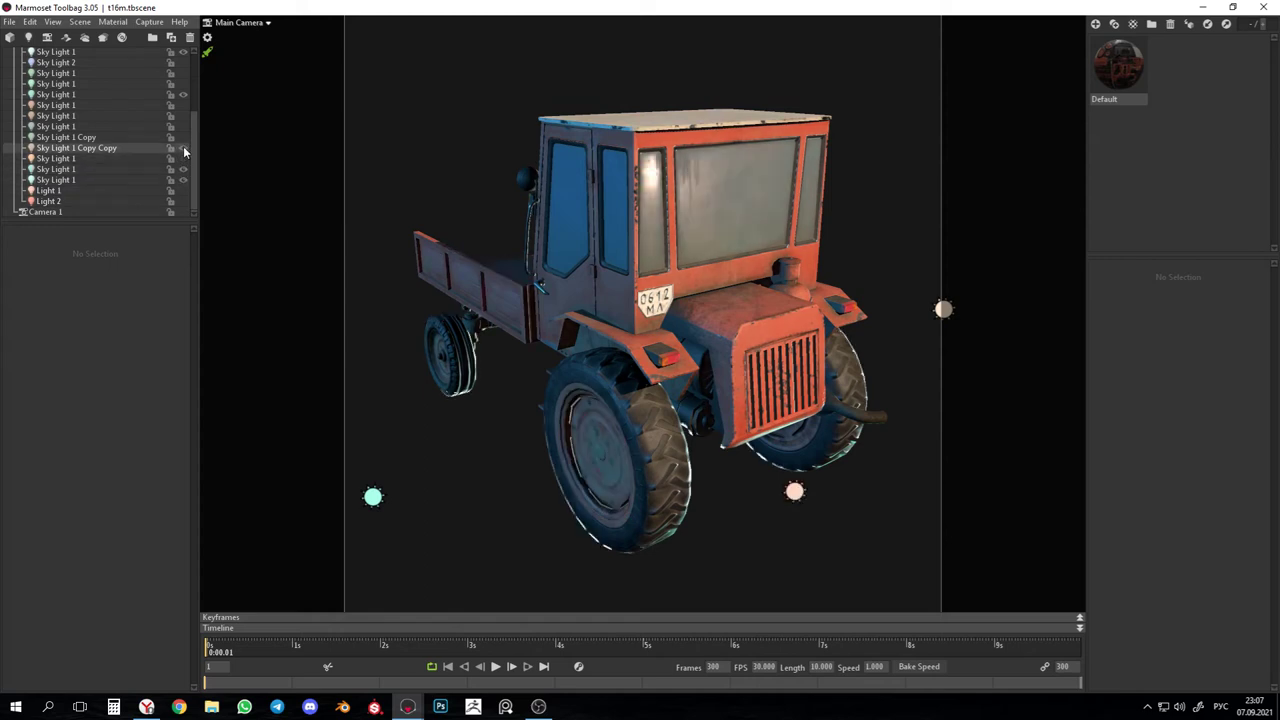
click(183, 147)
click(183, 138)
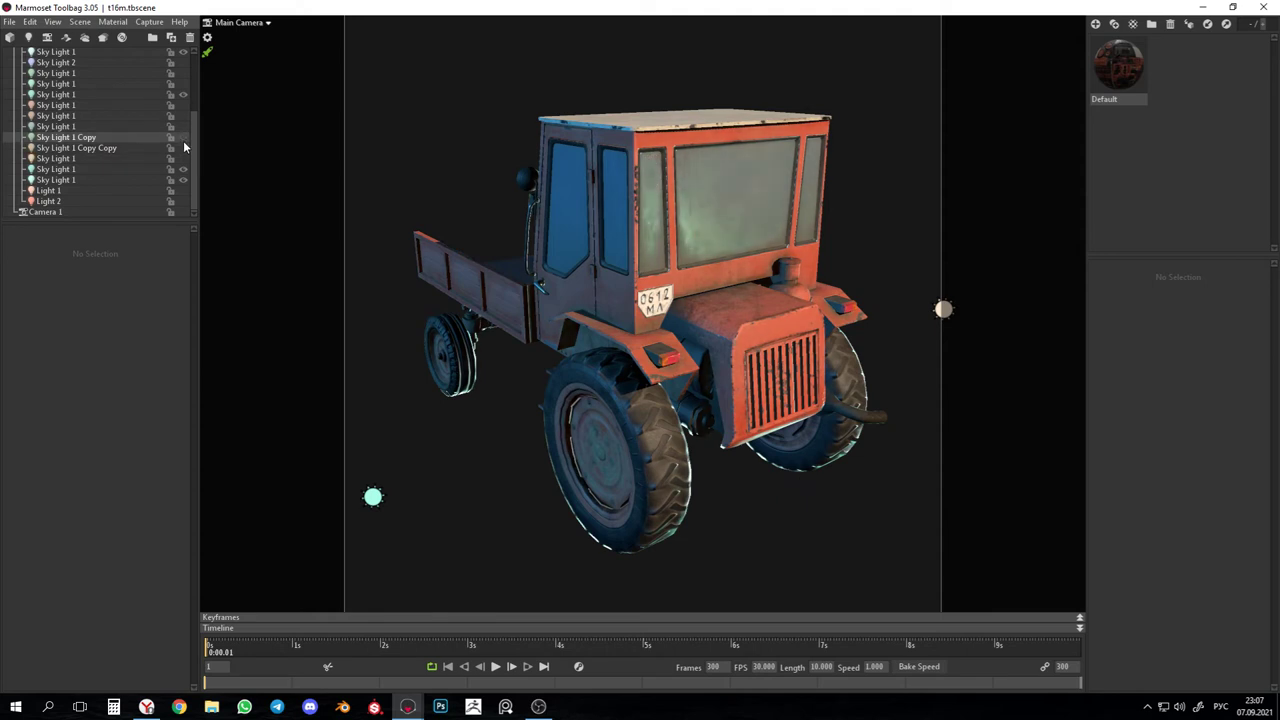
click(184, 140)
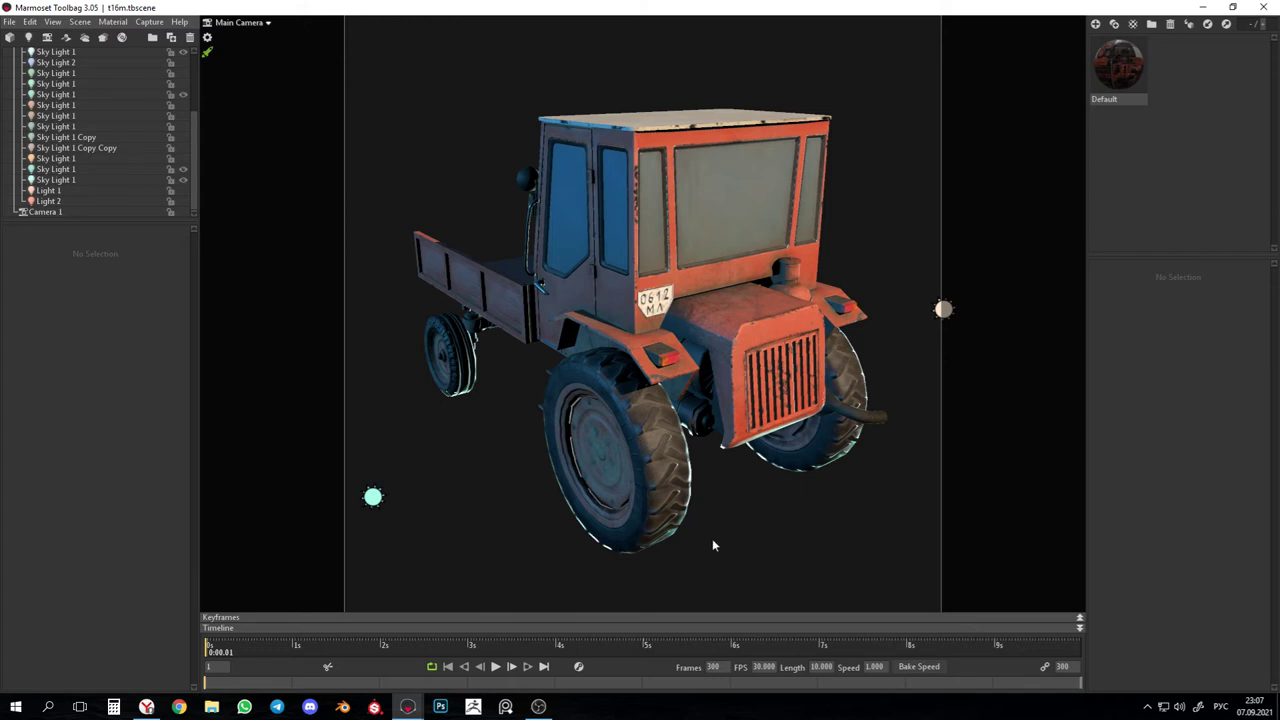
Switch to the t16m var 2.tbscene window and examine the lighting on the tractor's large rear wheel up close.
mouse_move(407, 706)
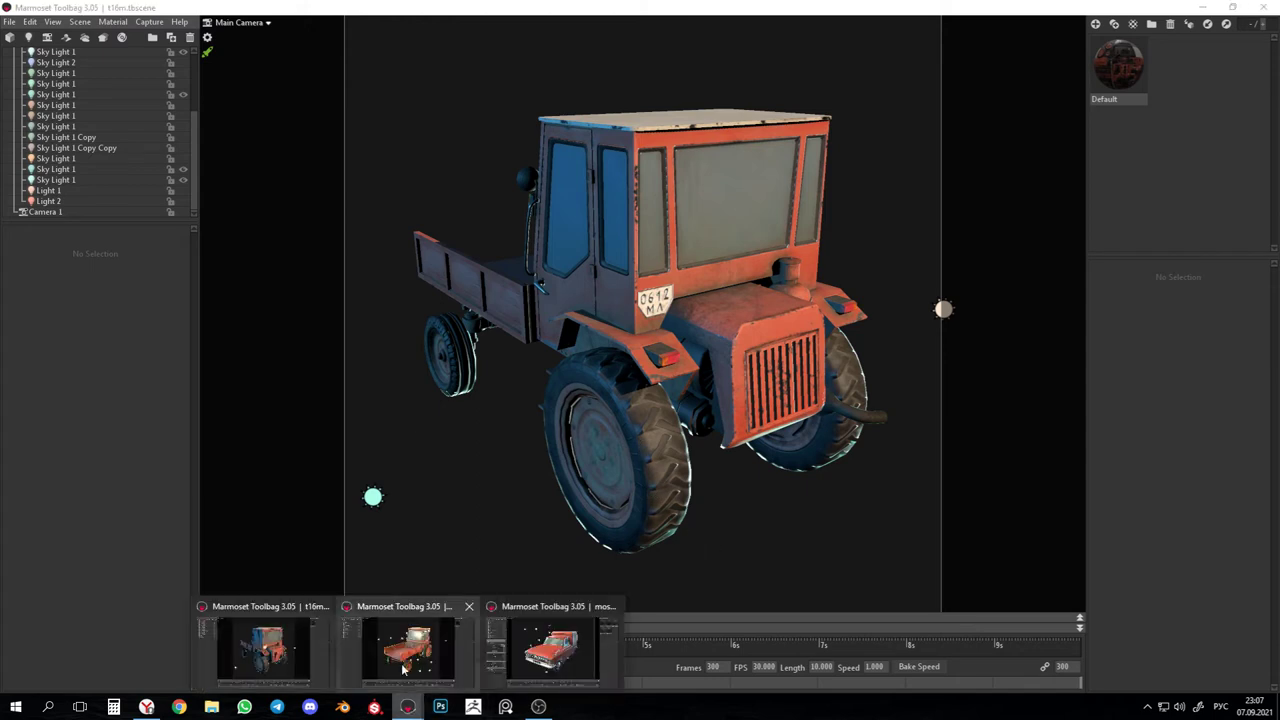
click(408, 651)
scroll(771, 392, up, 6)
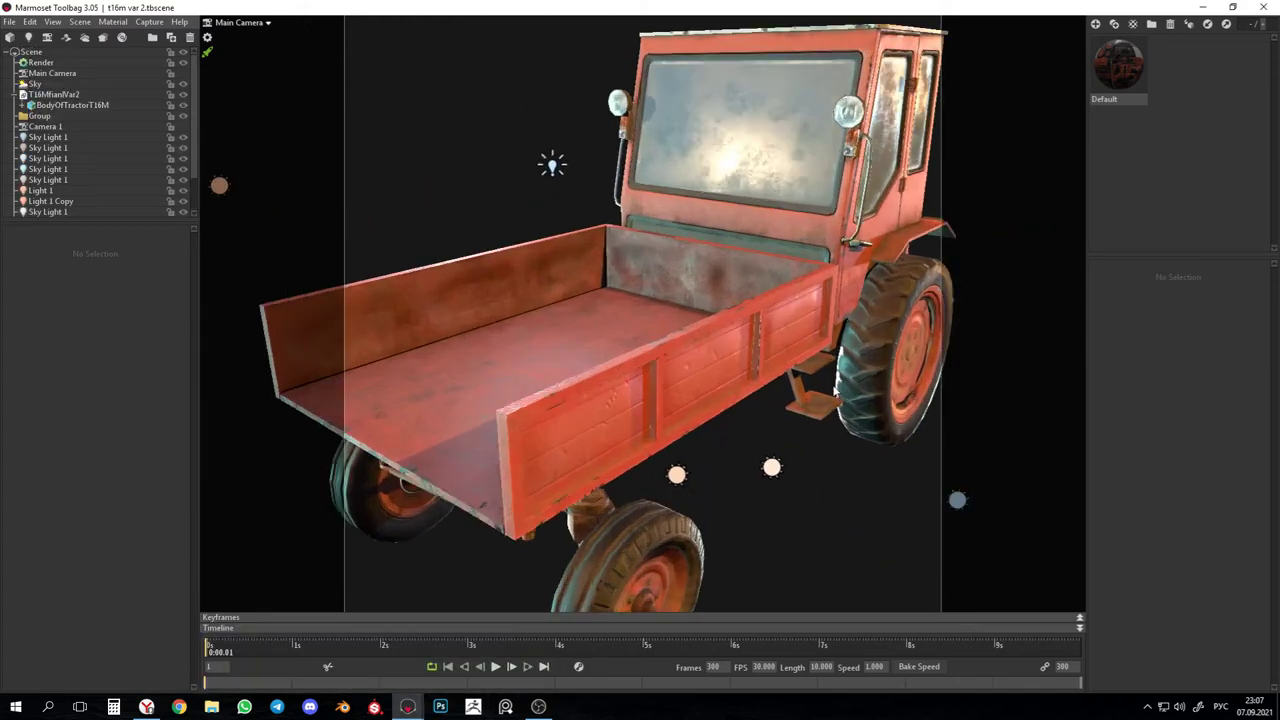
middle_drag(876, 420, 756, 382)
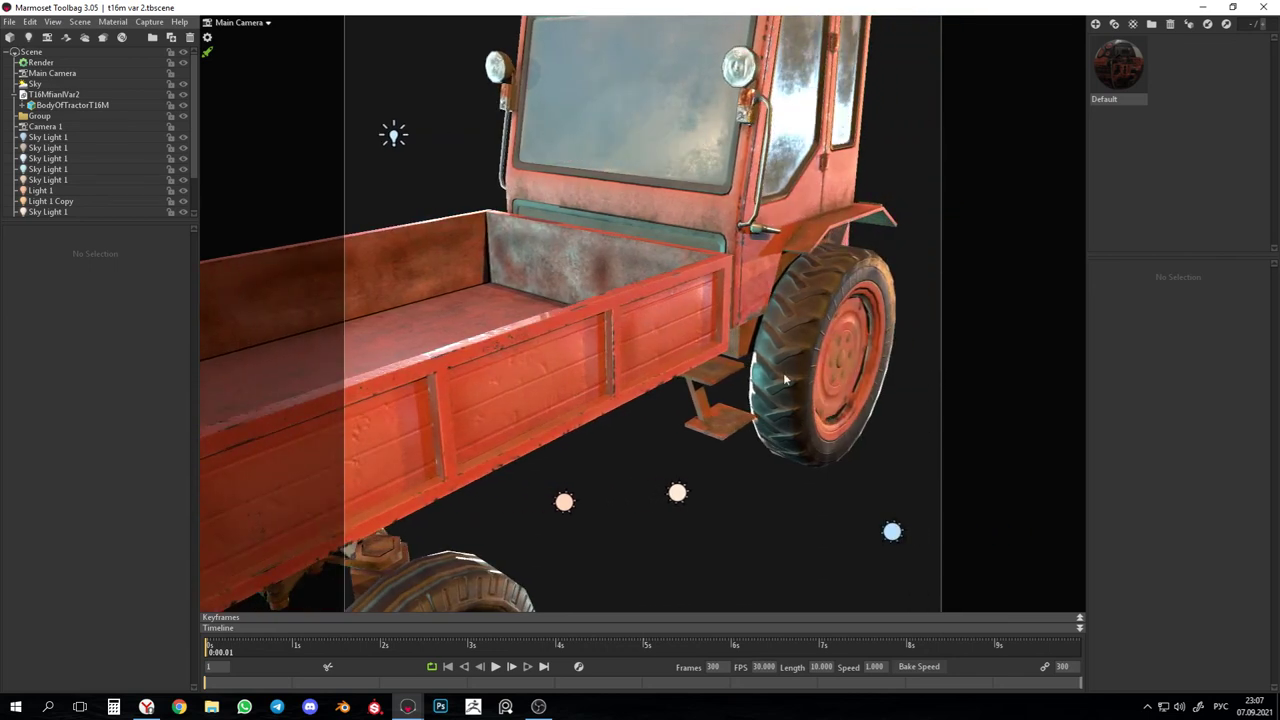
click(756, 382)
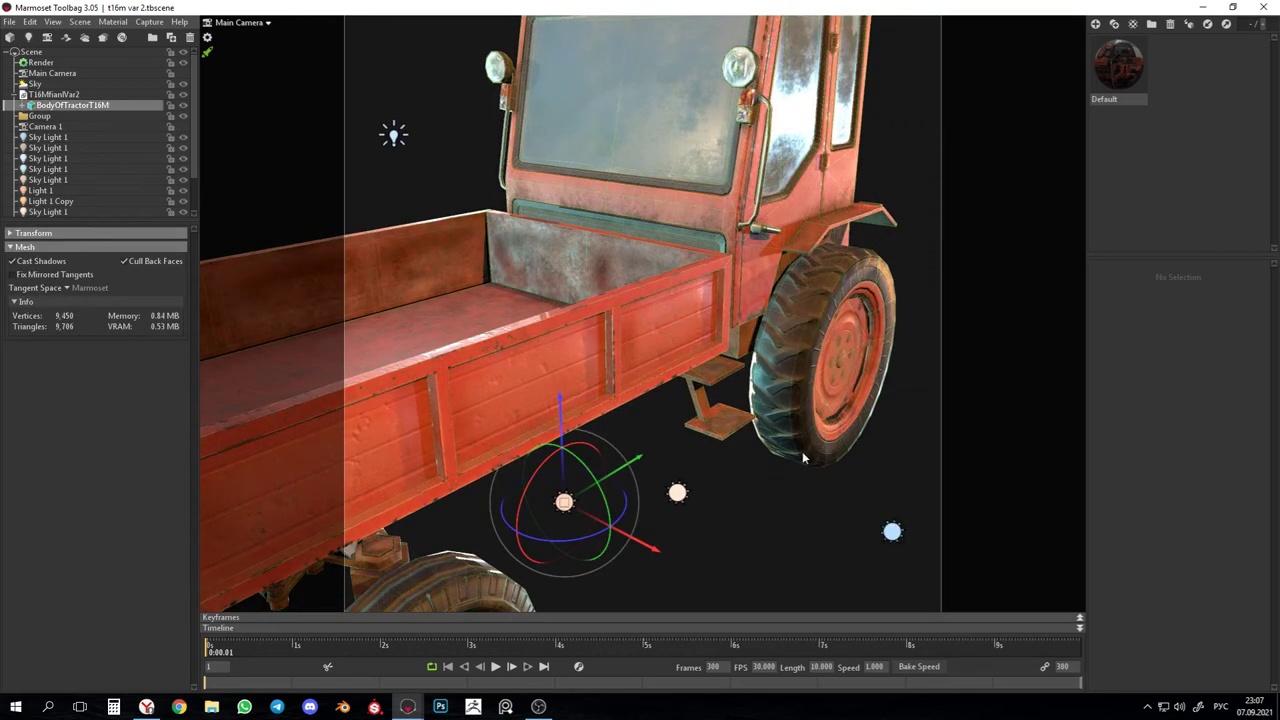
click(774, 498)
Toggle Light 3 and the Sky Light 1 below Light 1 Copy to check their effect, leaving that Sky Light 1 hidden.
scroll(104, 175, down, 2)
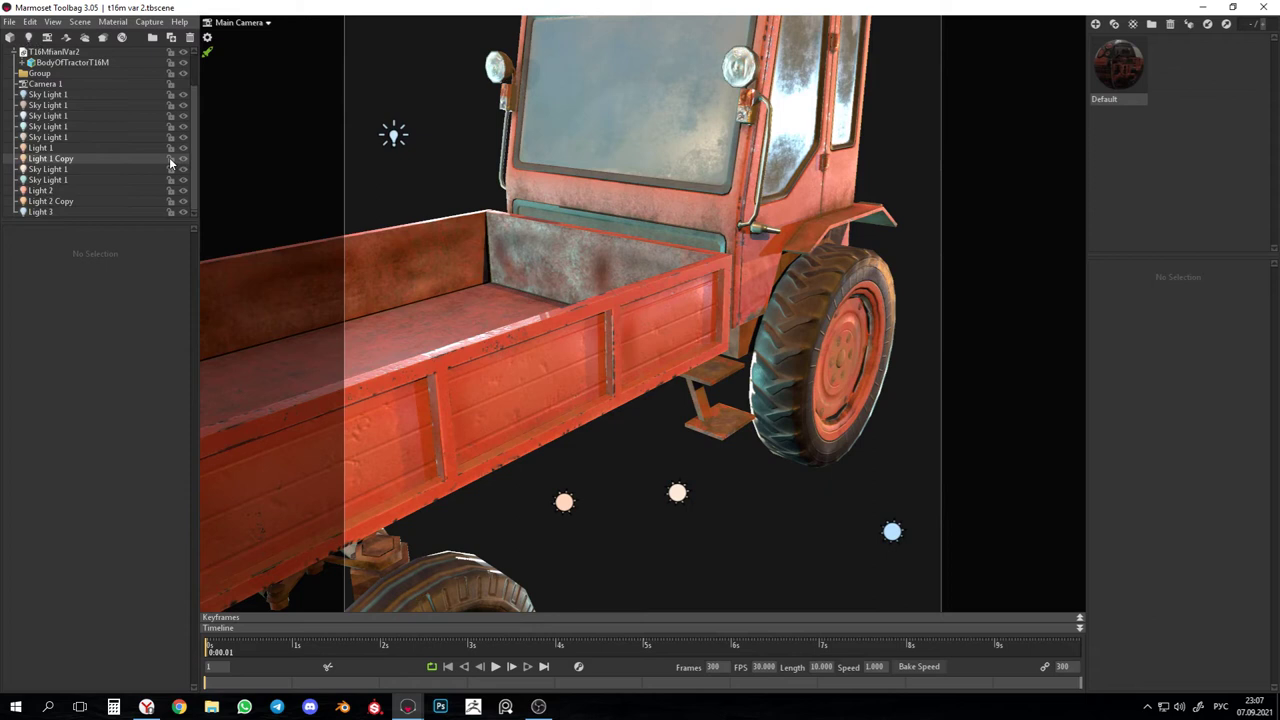
click(184, 212)
click(184, 212)
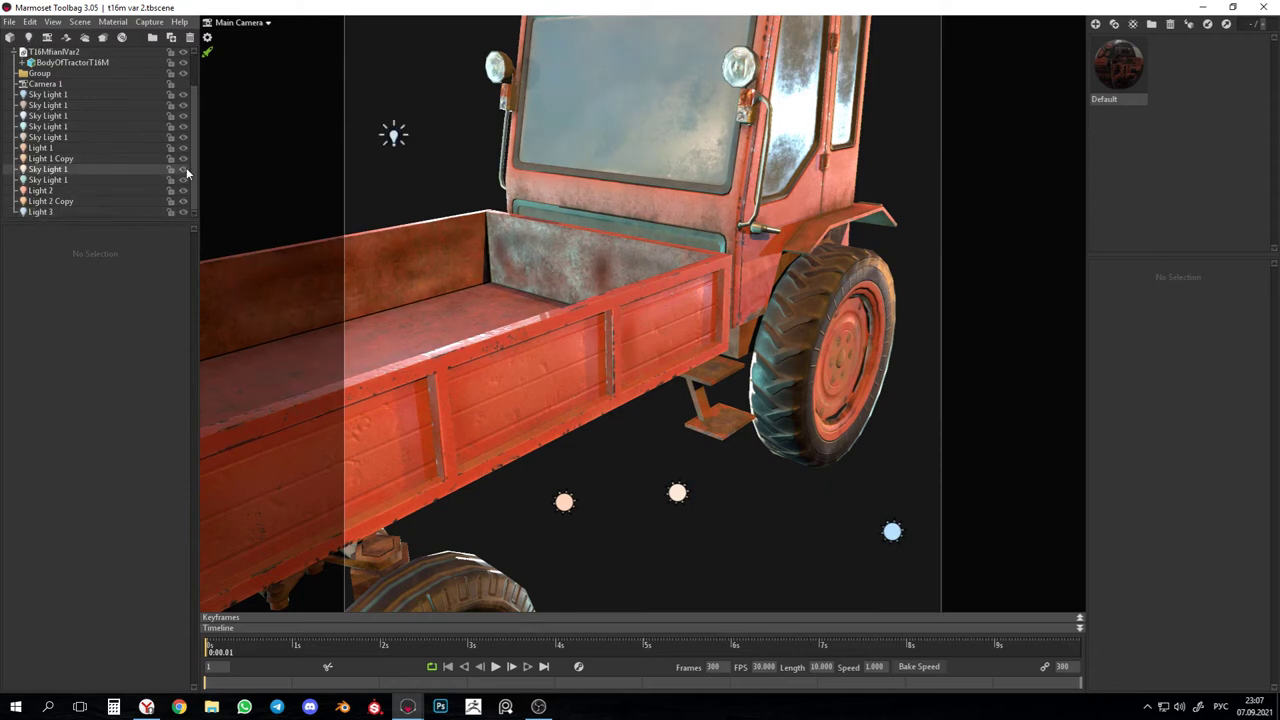
click(186, 168)
click(187, 168)
click(186, 171)
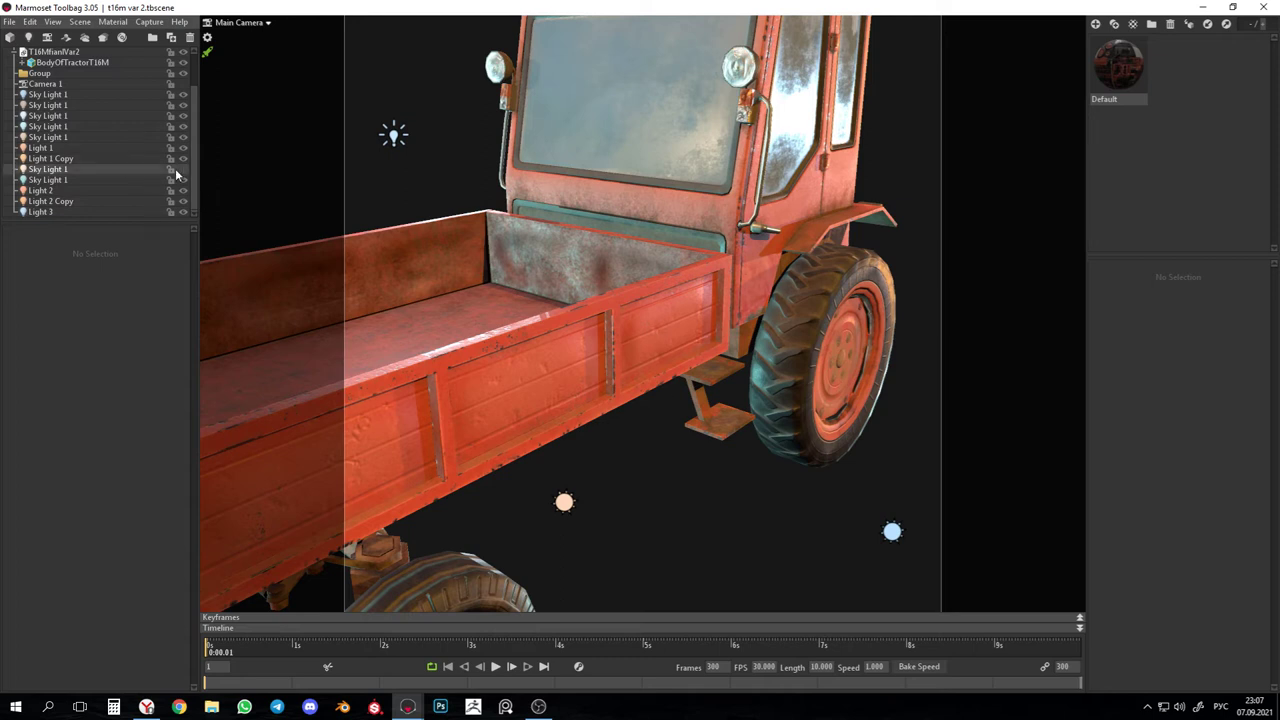
Show the Sky Light 1 below Light 1 Copy, and toggle the cyan Sky Light 1 above Light 2 to check its effect.
click(183, 169)
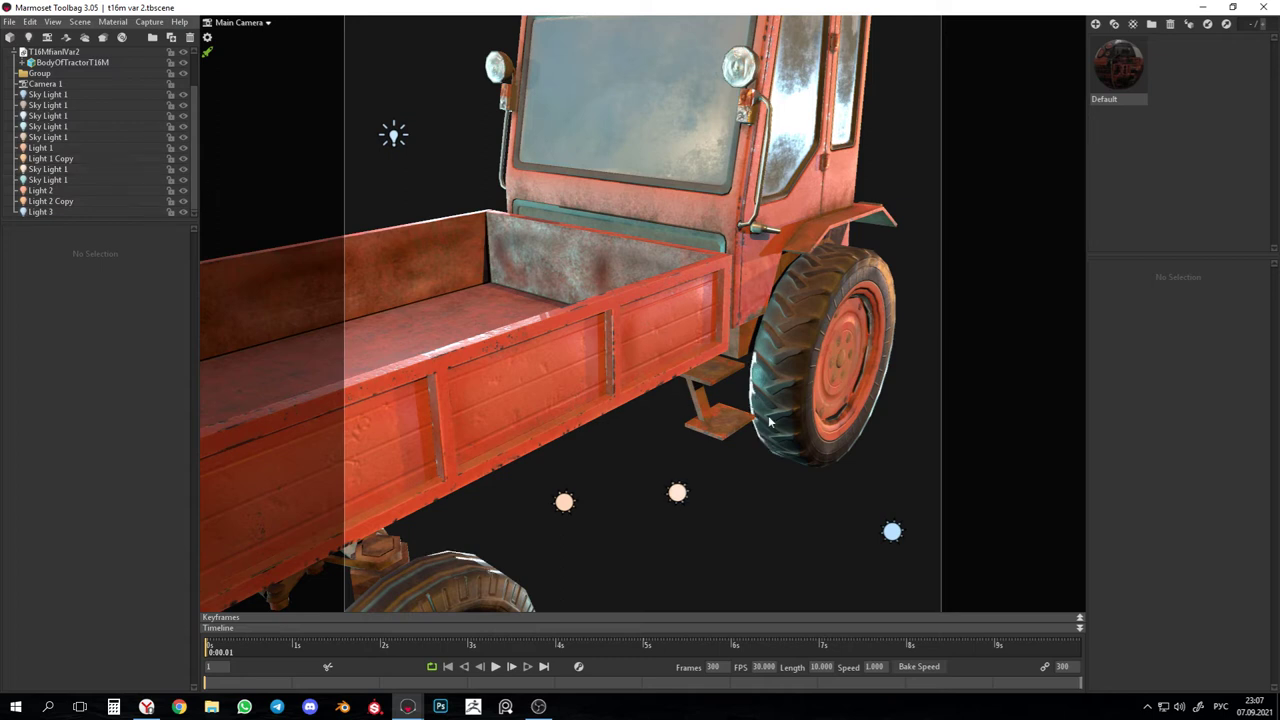
scroll(756, 403, down, 4)
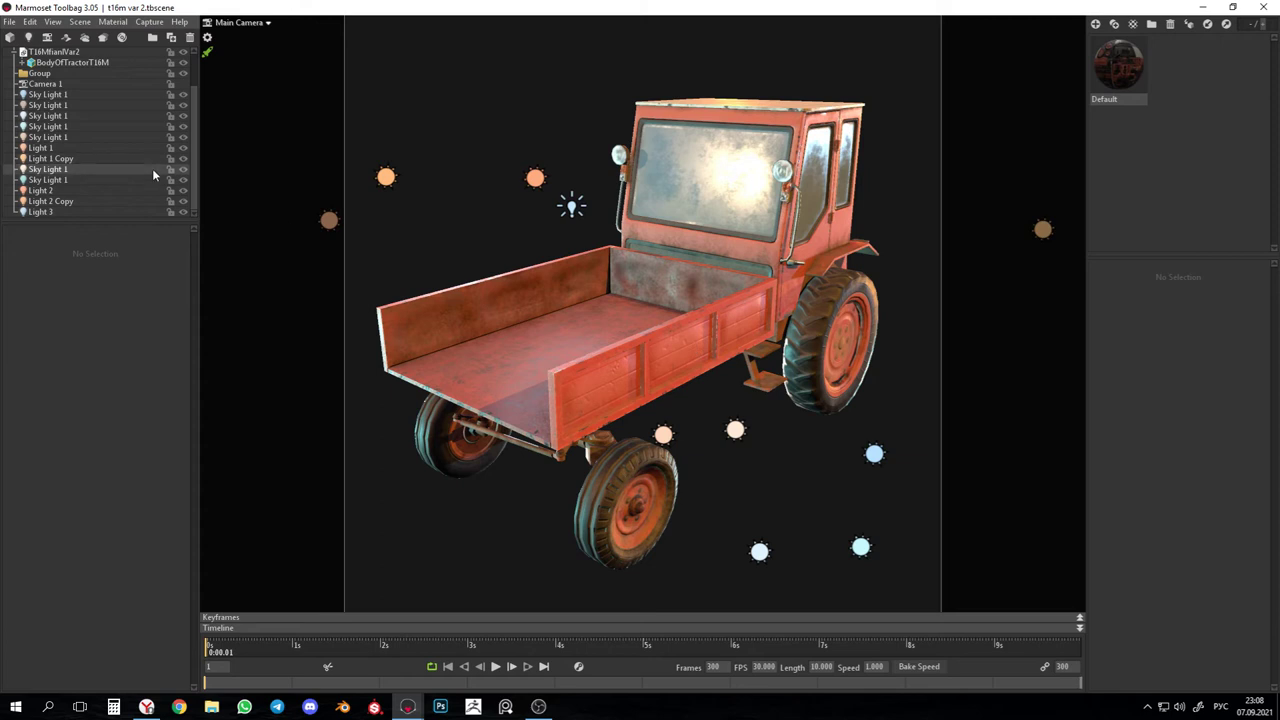
click(184, 181)
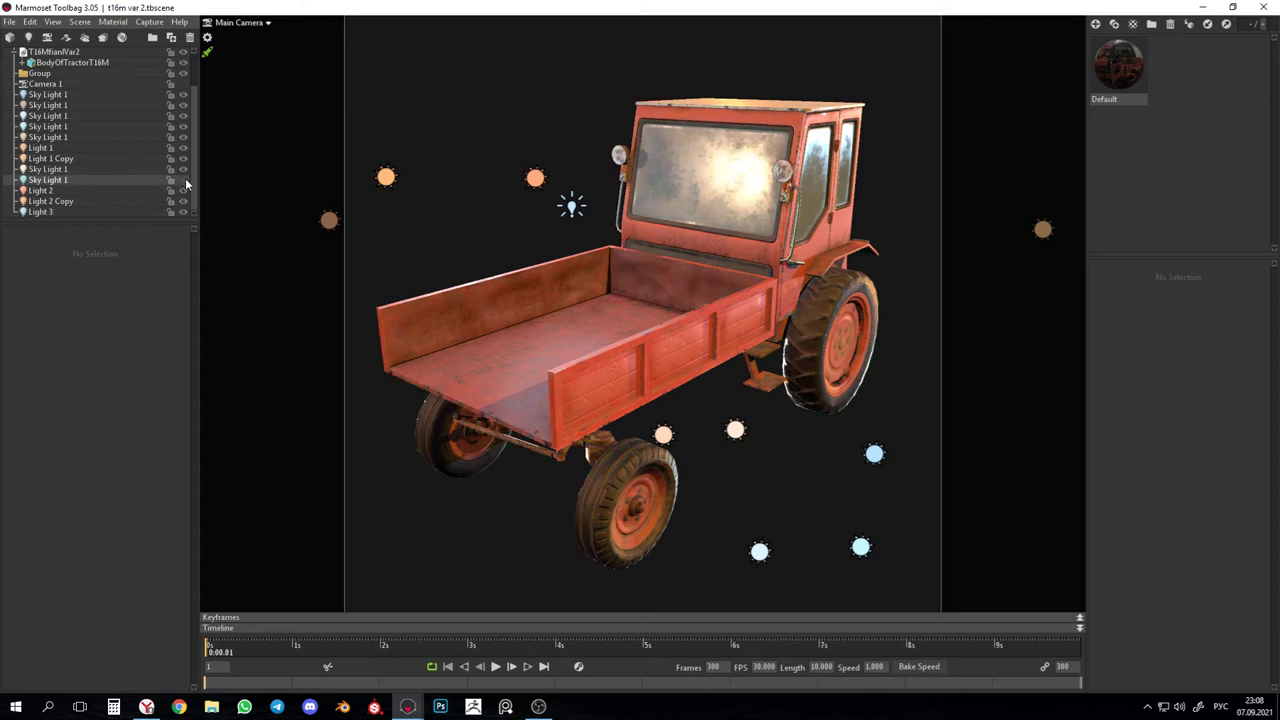
click(185, 182)
click(185, 182)
click(185, 182)
scroll(446, 280, down, 5)
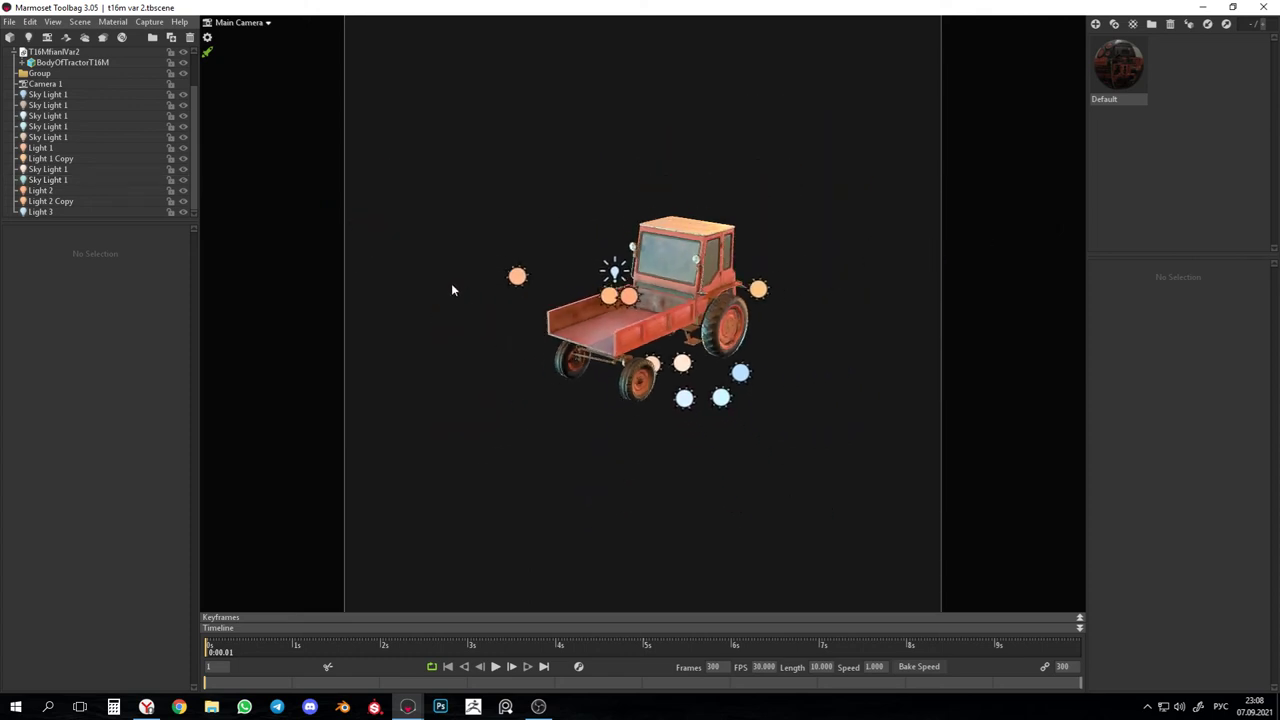
Select the cyan Sky Light 1 above Light 2 and illustrate its direction with red arrows on a temporary screen capture of the tractor.
click(88, 180)
scroll(553, 346, up, 6)
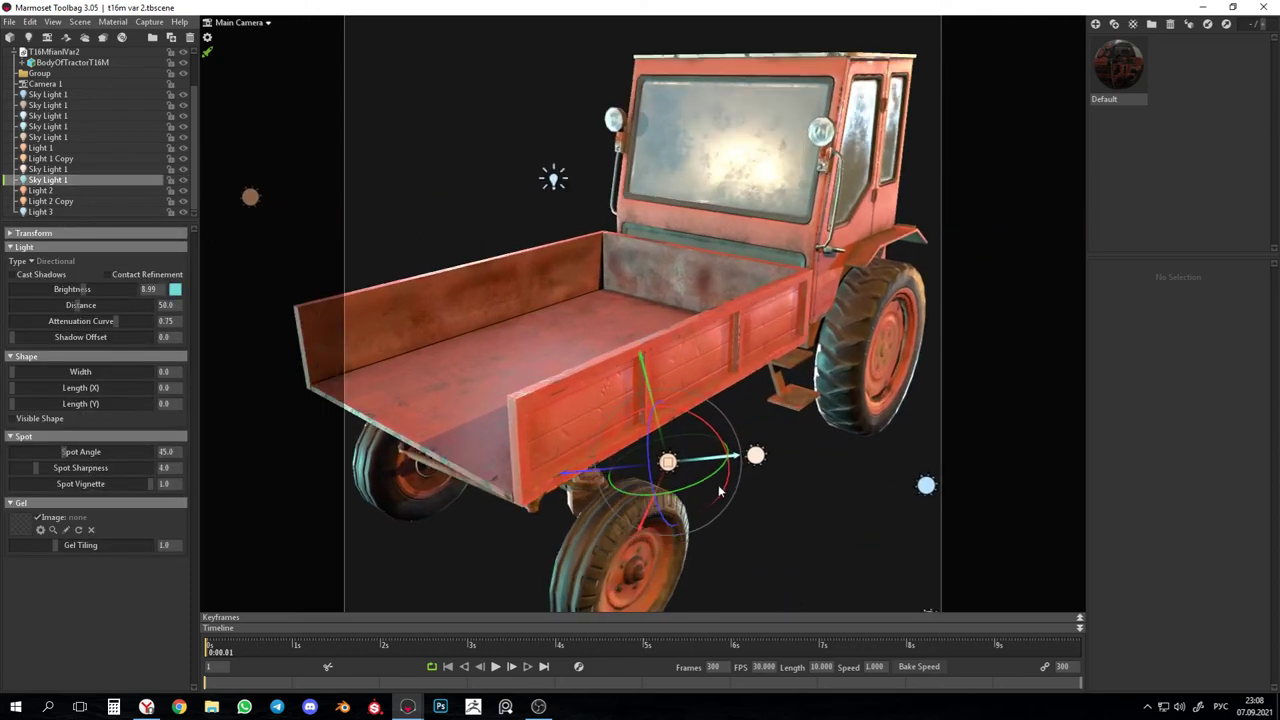
scroll(718, 484, down, 4)
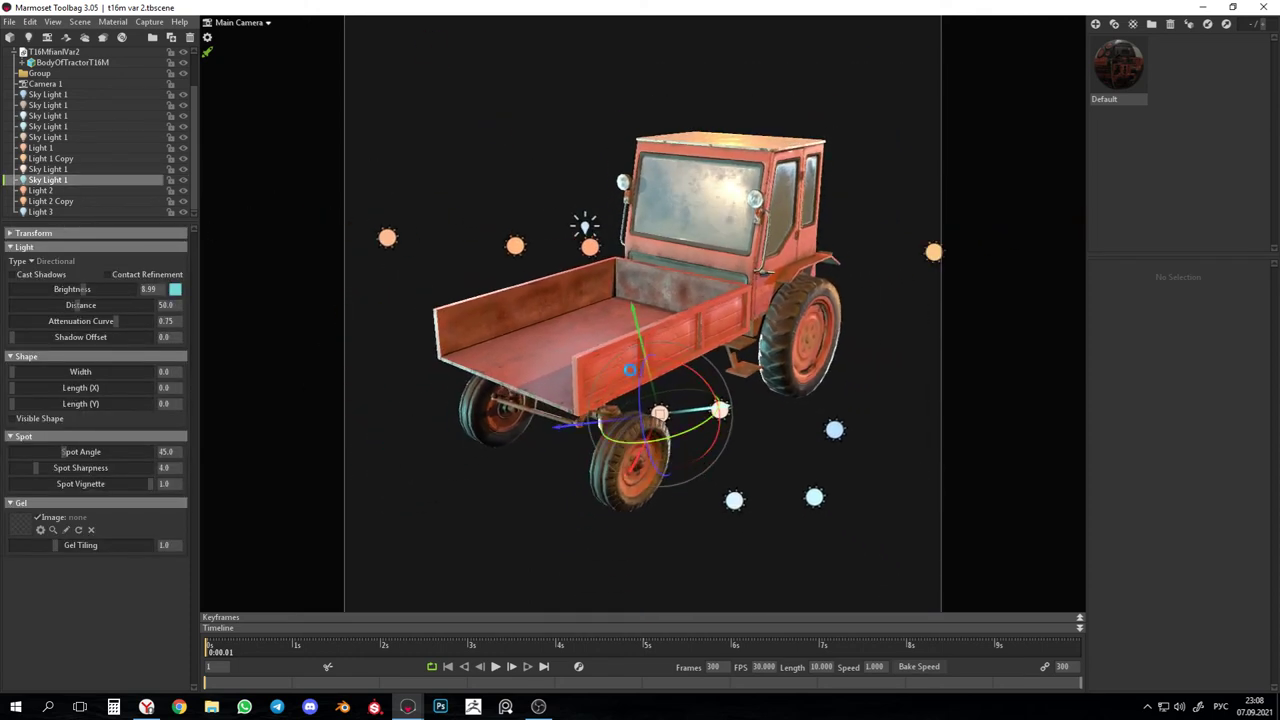
key(Print)
drag(334, 18, 932, 612)
click(943, 522)
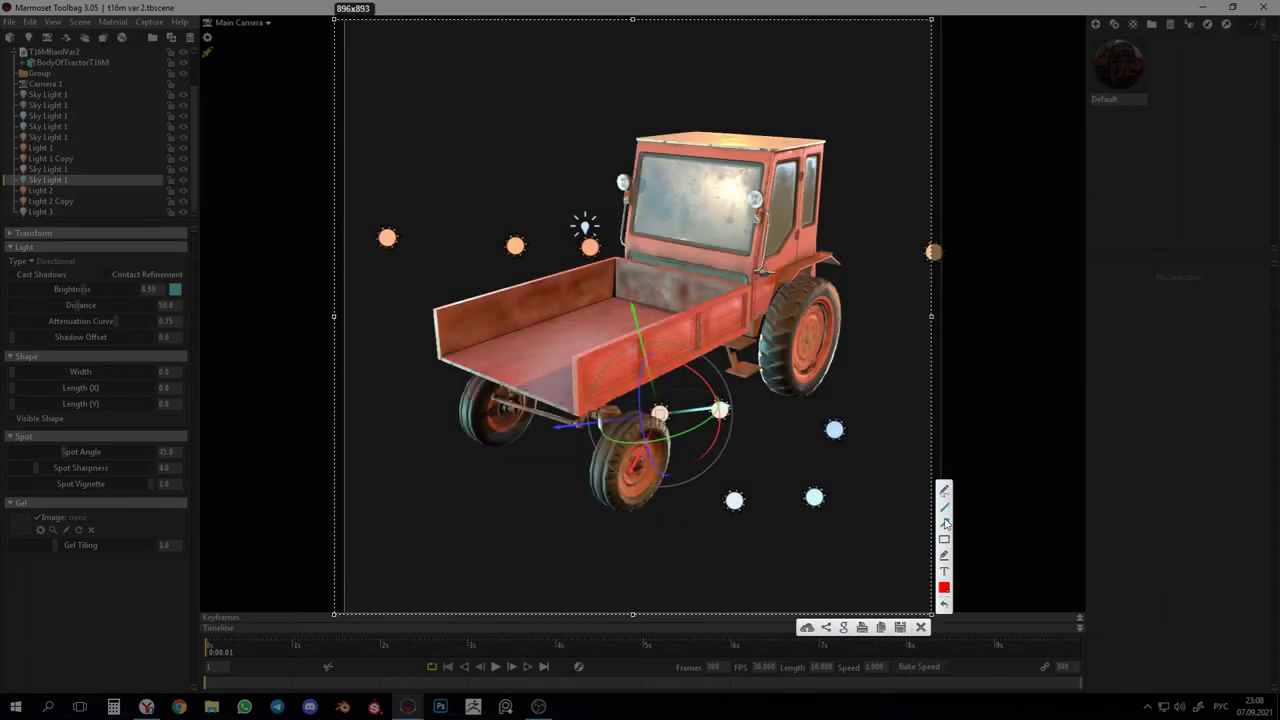
mouse_move(367, 310)
mouse_down()
mouse_move(402, 319)
mouse_move(615, 298)
mouse_up()
mouse_move(683, 423)
mouse_down()
mouse_move(724, 410)
mouse_move(758, 368)
mouse_move(770, 376)
mouse_move(776, 342)
mouse_up()
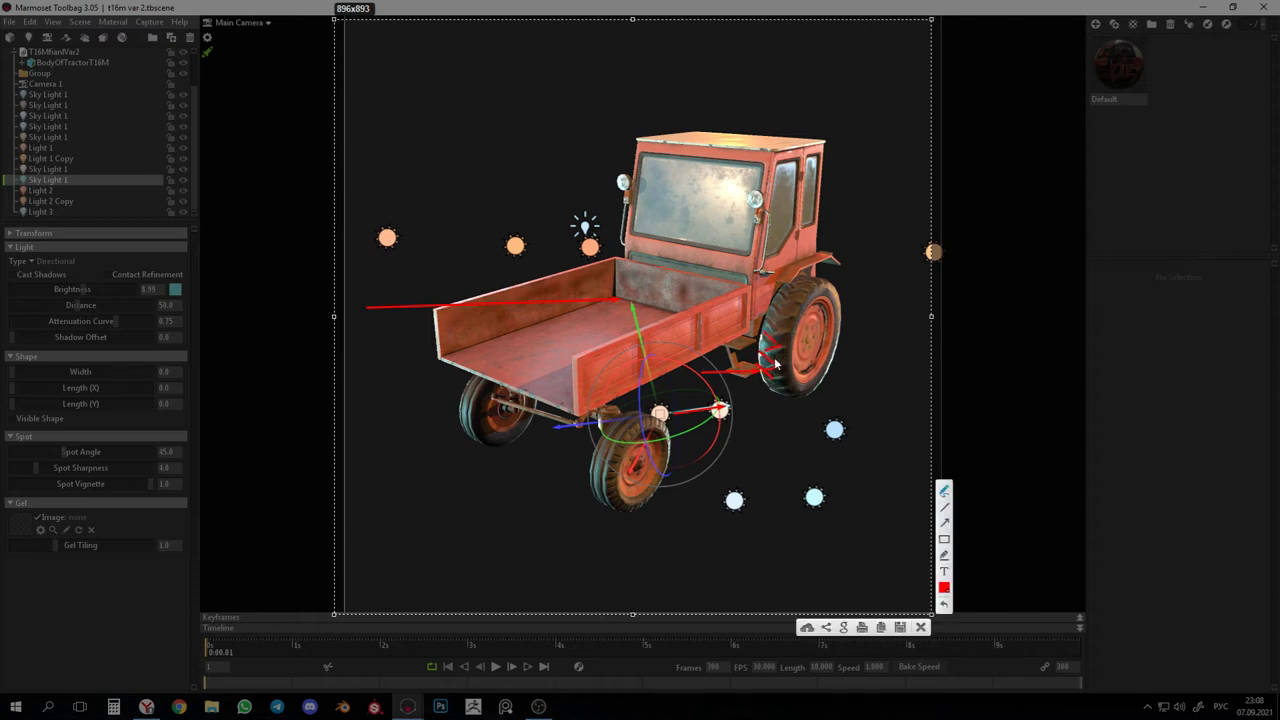
key(Escape)
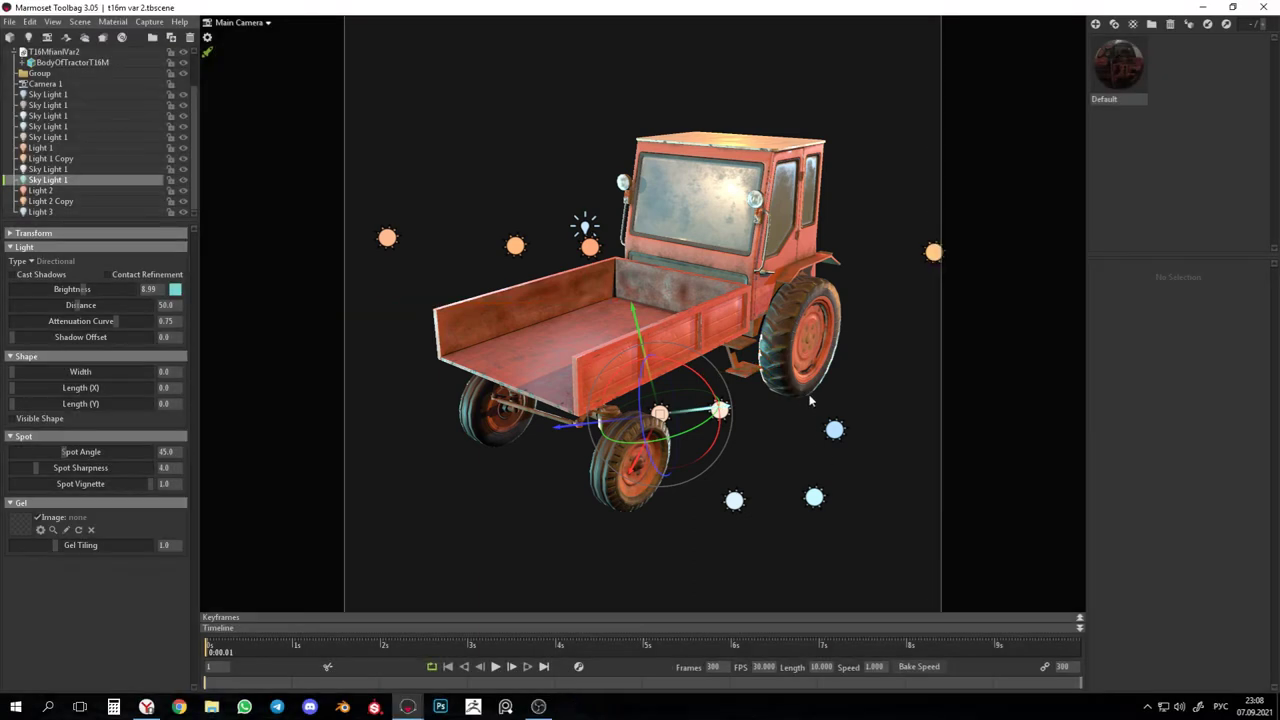
Examine the selected cyan light's contour on the tractor's front and rear wheels and cargo bed, up close and from a distance.
scroll(815, 405, up, 5)
scroll(840, 408, up, 3)
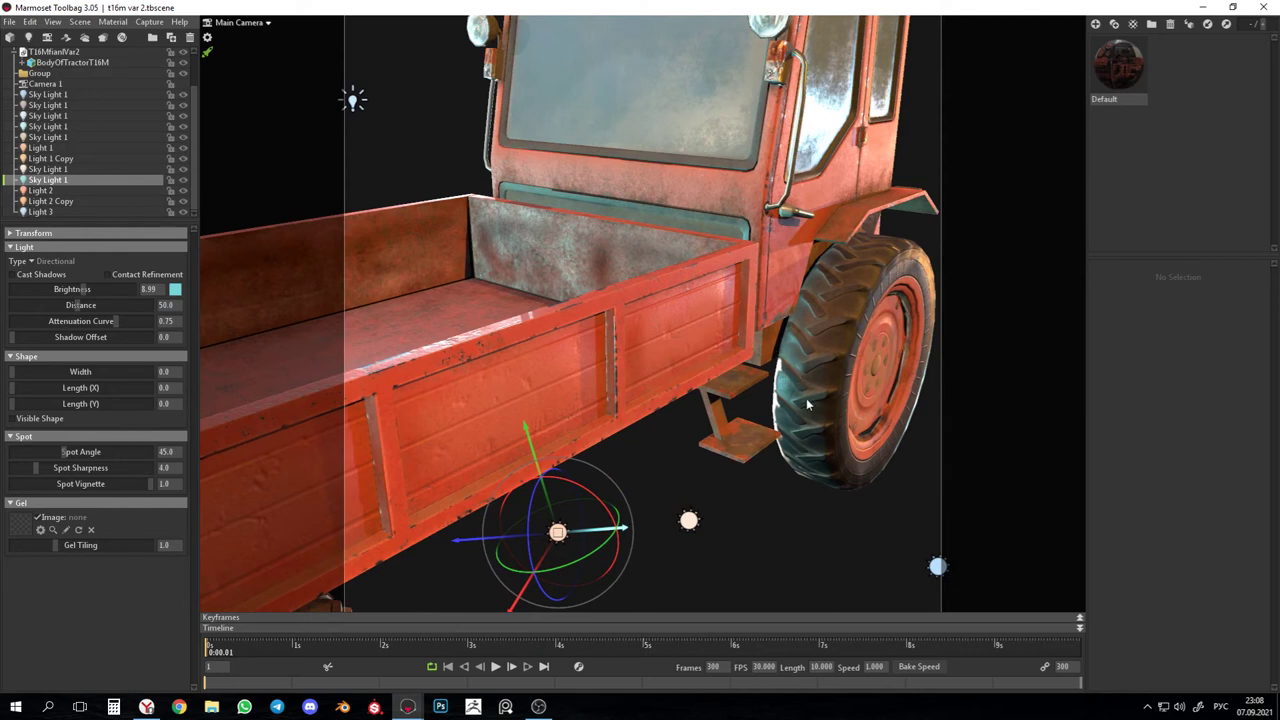
scroll(808, 404, down, 6)
drag(733, 380, 800, 387)
scroll(790, 384, up, 1)
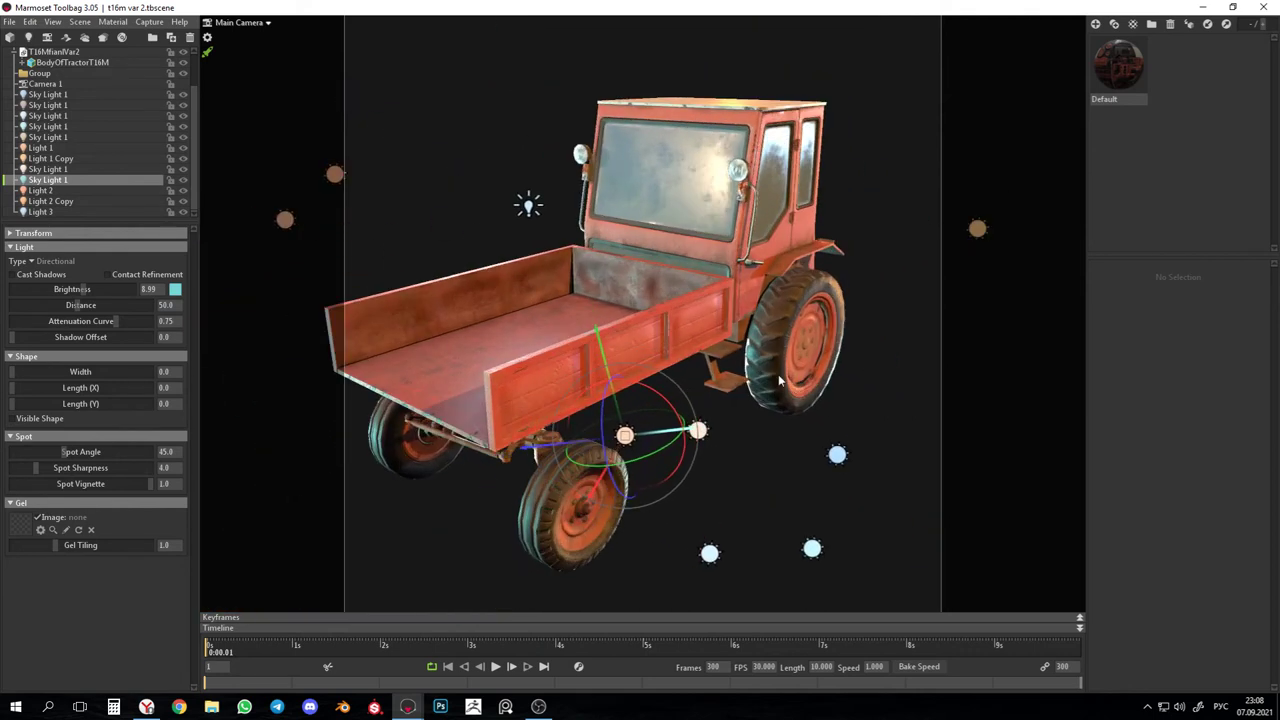
drag(810, 296, 909, 337)
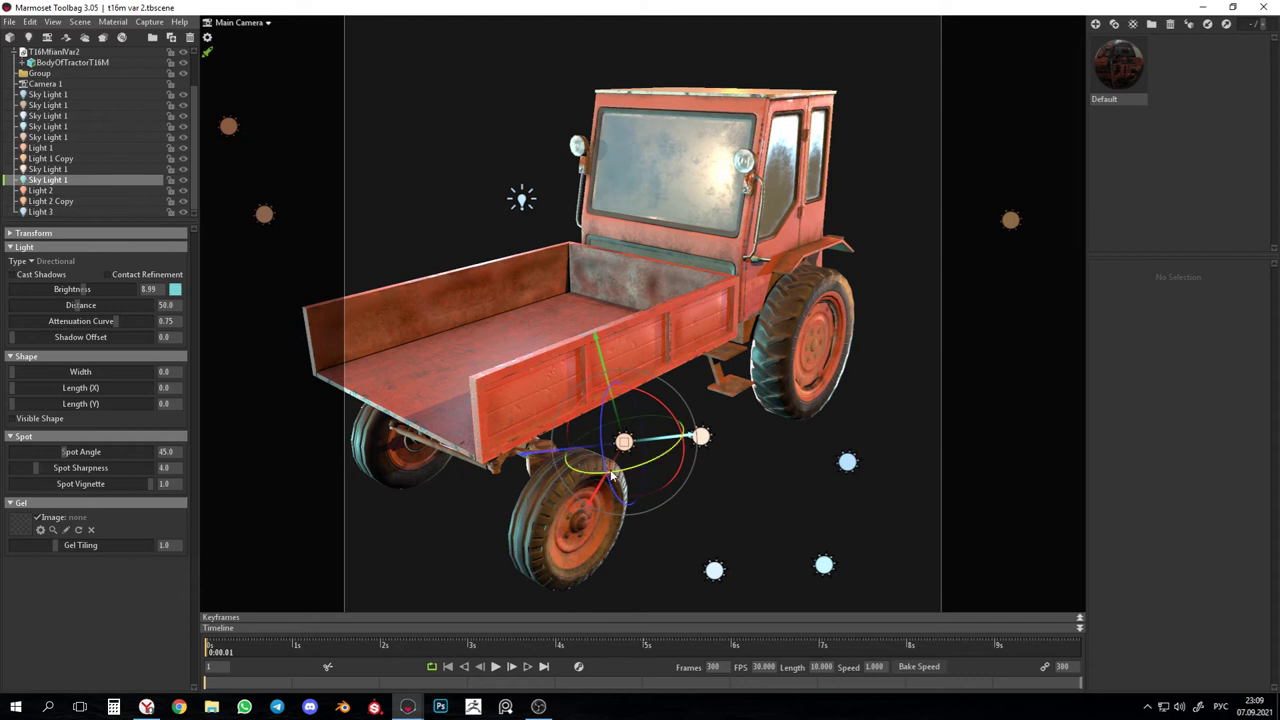
drag(614, 537, 537, 521)
scroll(443, 507, up, 5)
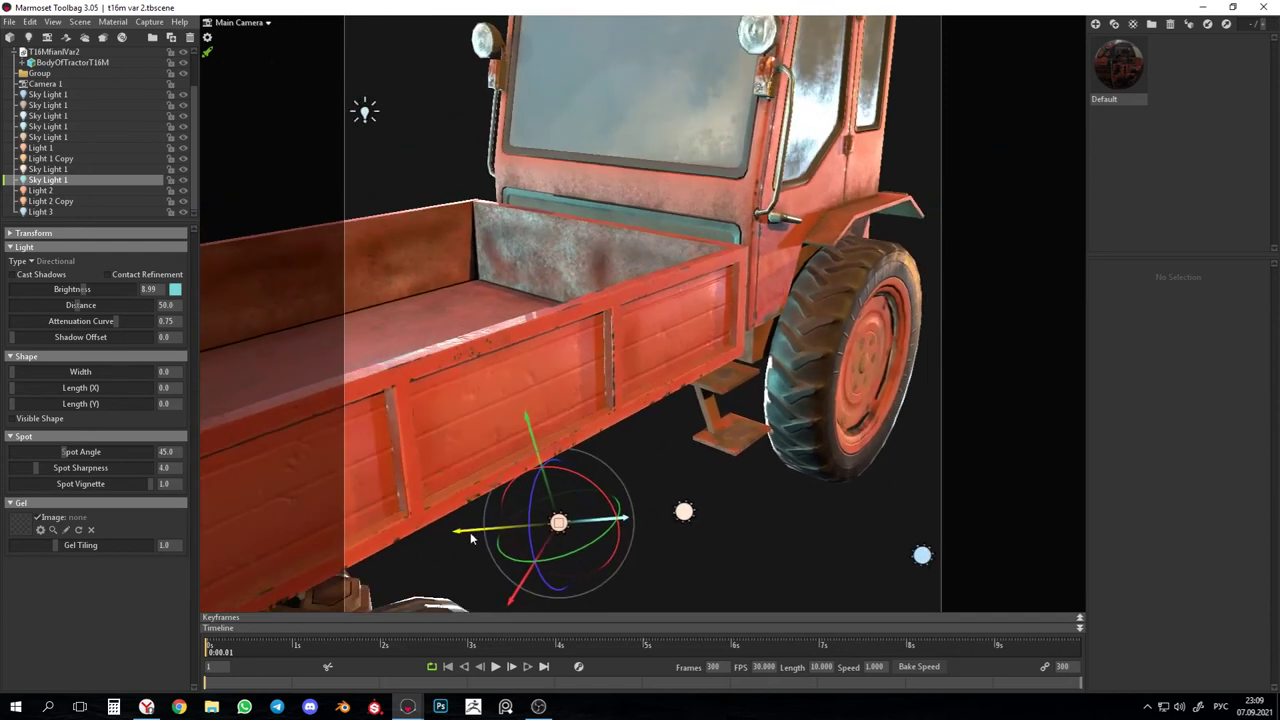
drag(491, 568, 538, 320)
drag(462, 248, 684, 458)
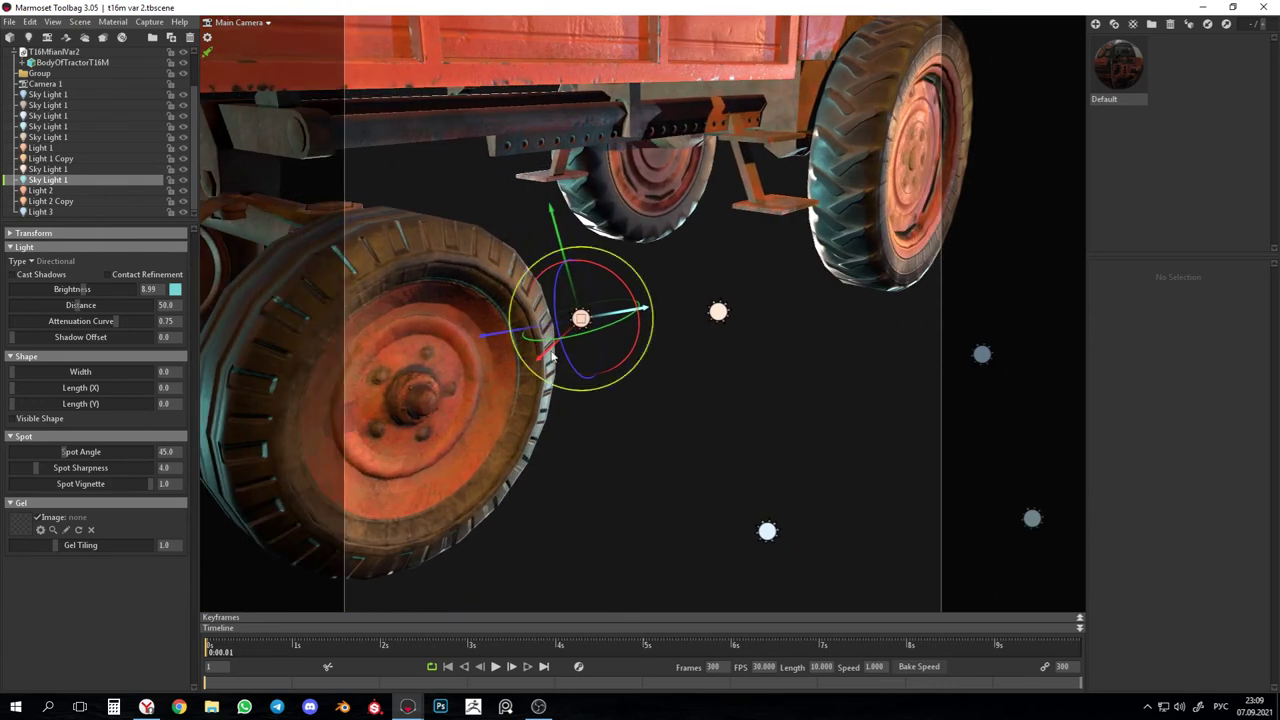
scroll(641, 336, down, 10)
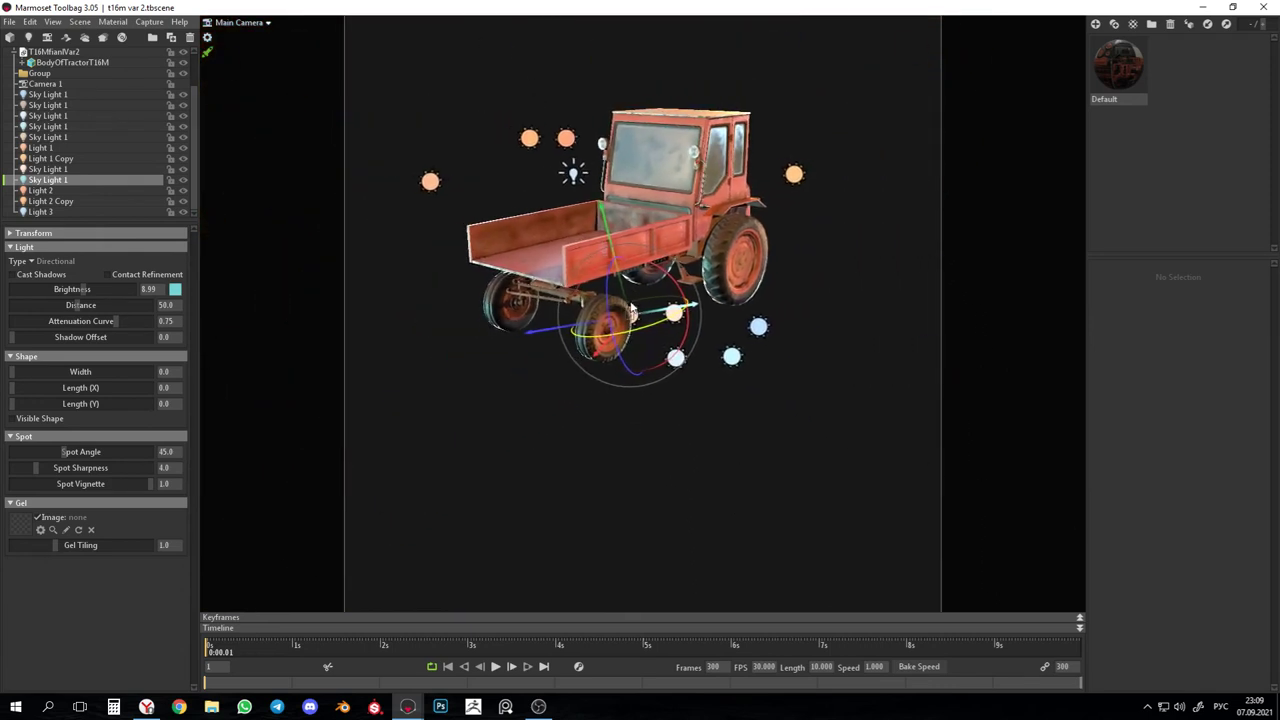
scroll(640, 311, up, 5)
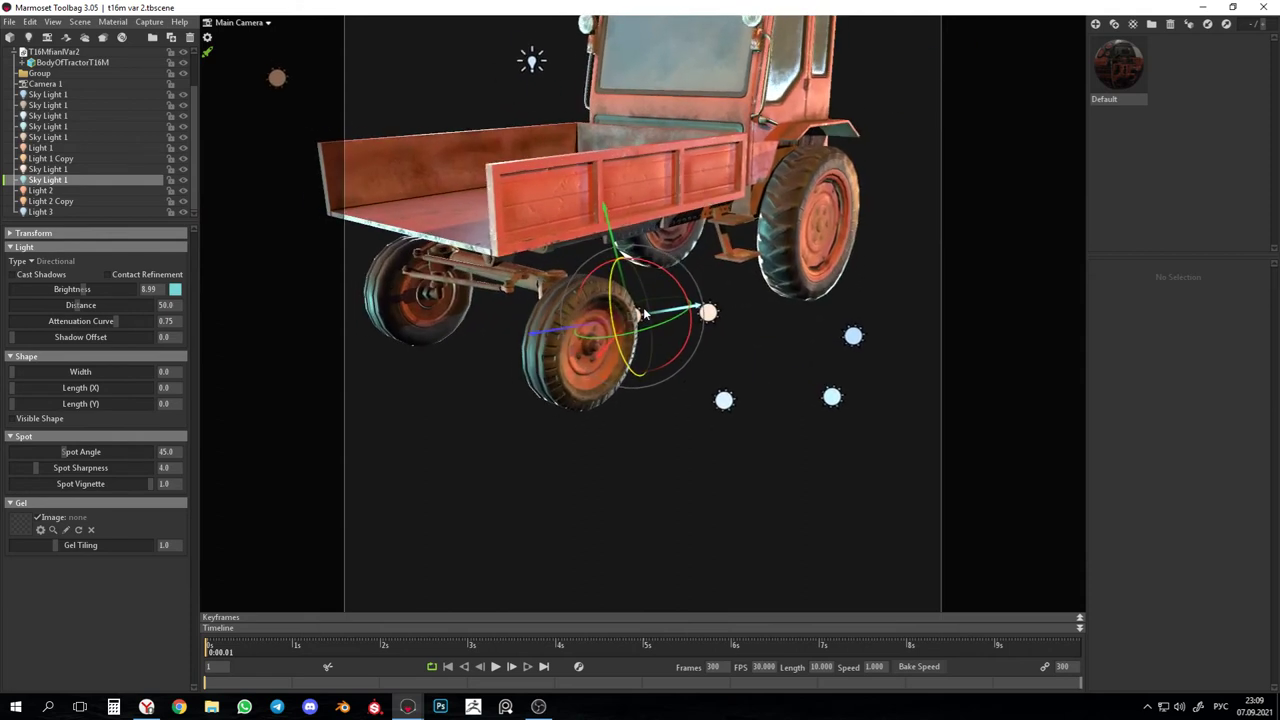
drag(644, 314, 440, 692)
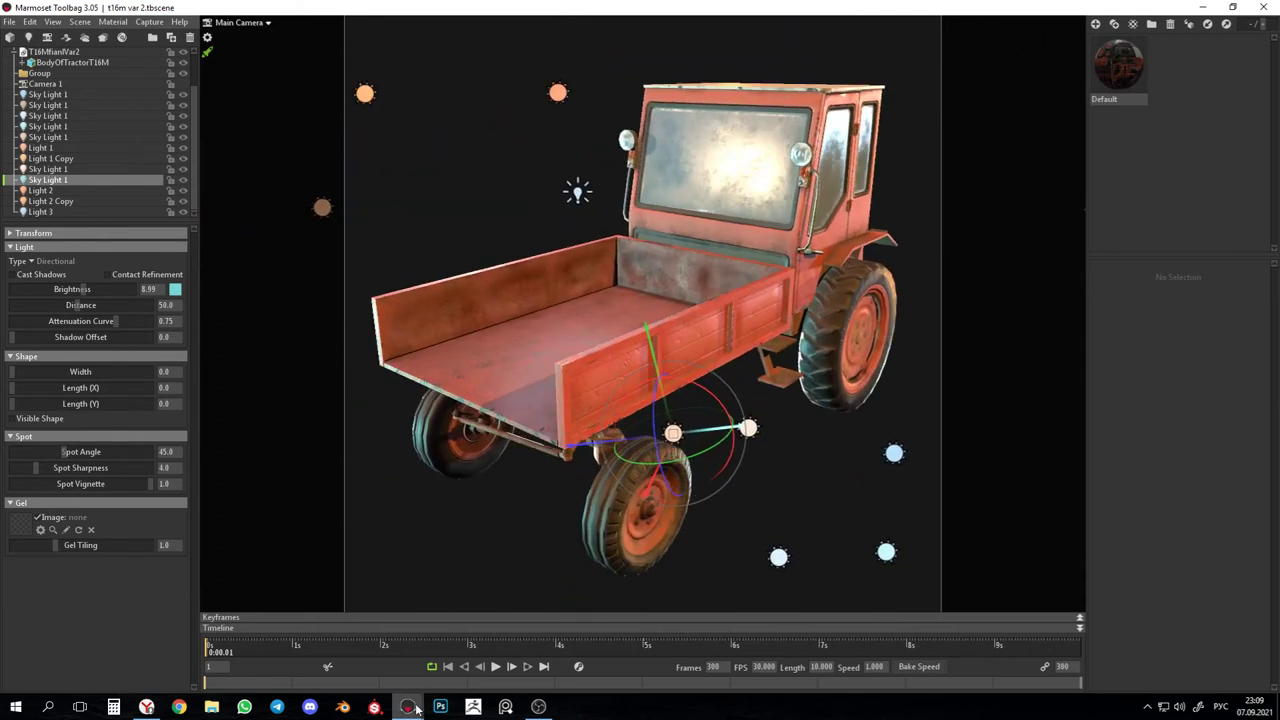
Switch to the t16m.tbscene window and toggle Light 1 to check its effect on the large wheel's rim, leaving it visible.
mouse_move(415, 705)
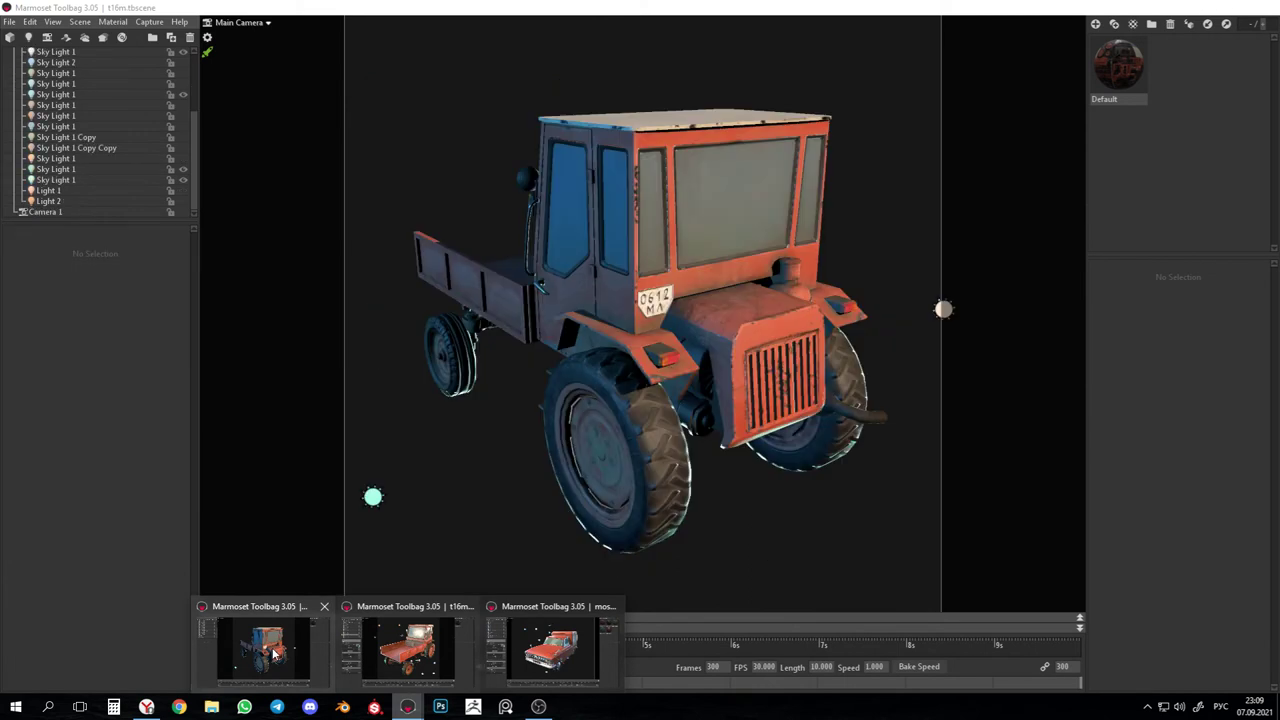
click(272, 650)
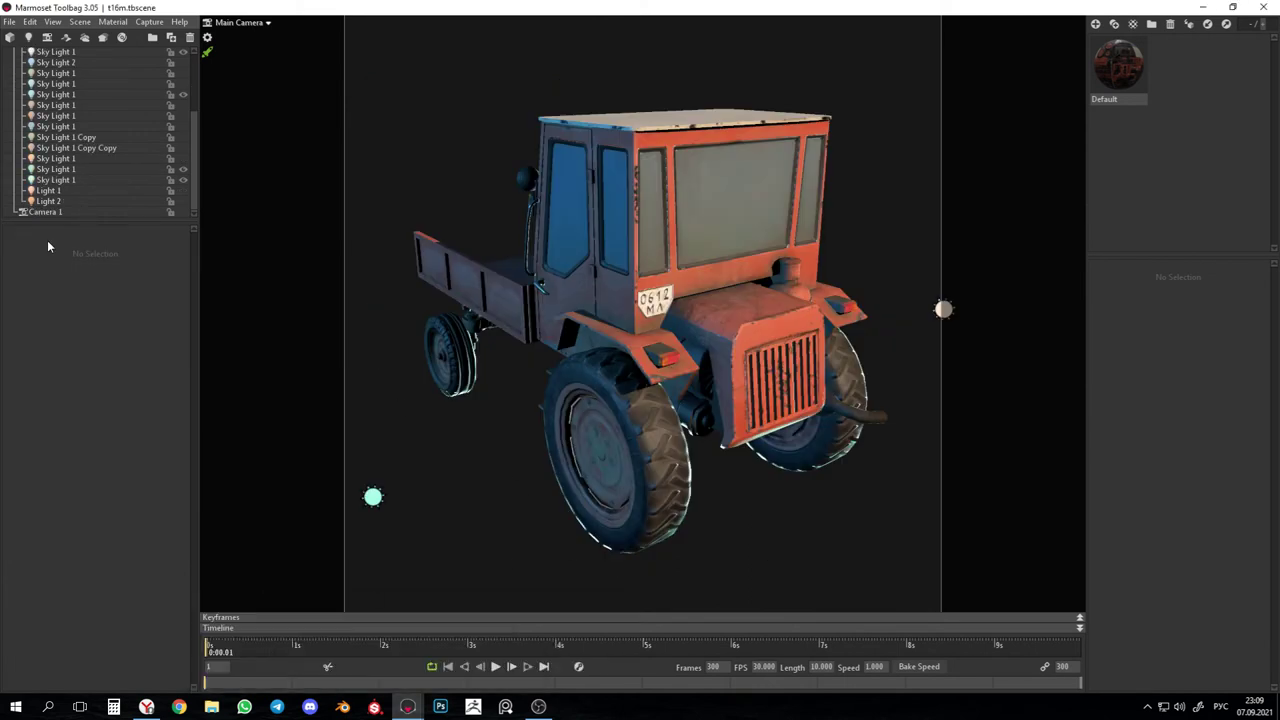
click(183, 191)
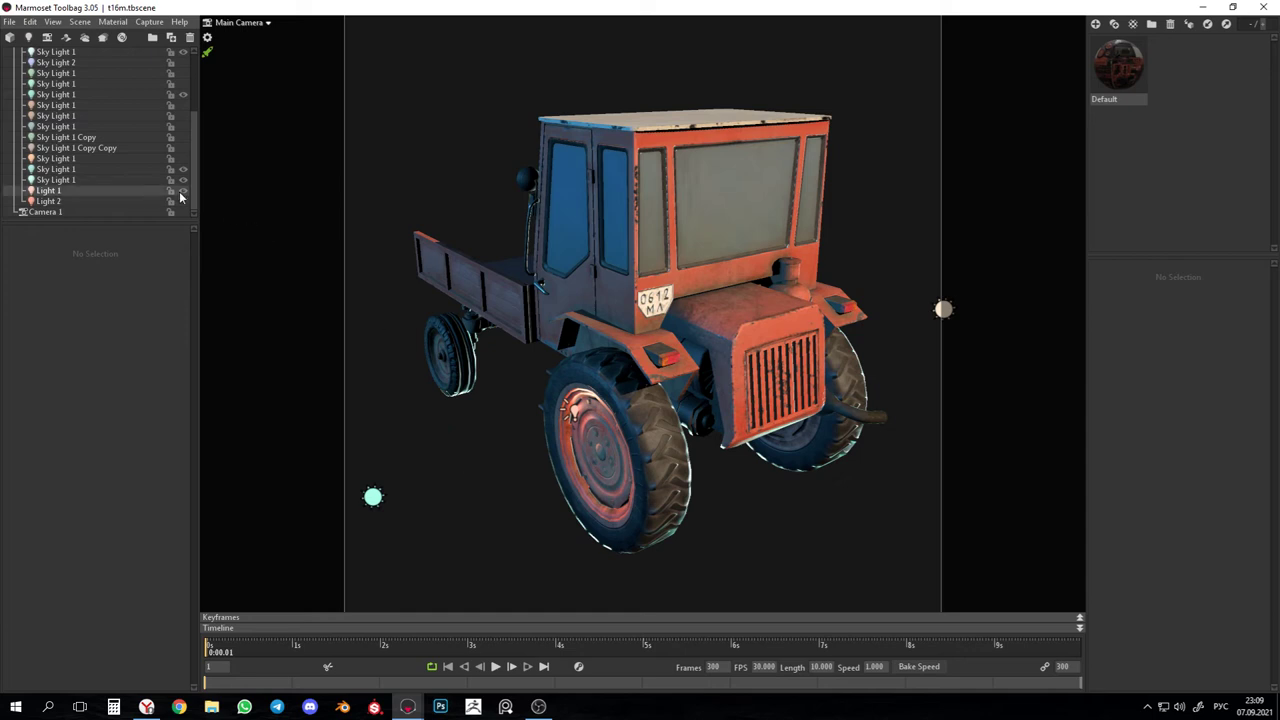
click(183, 191)
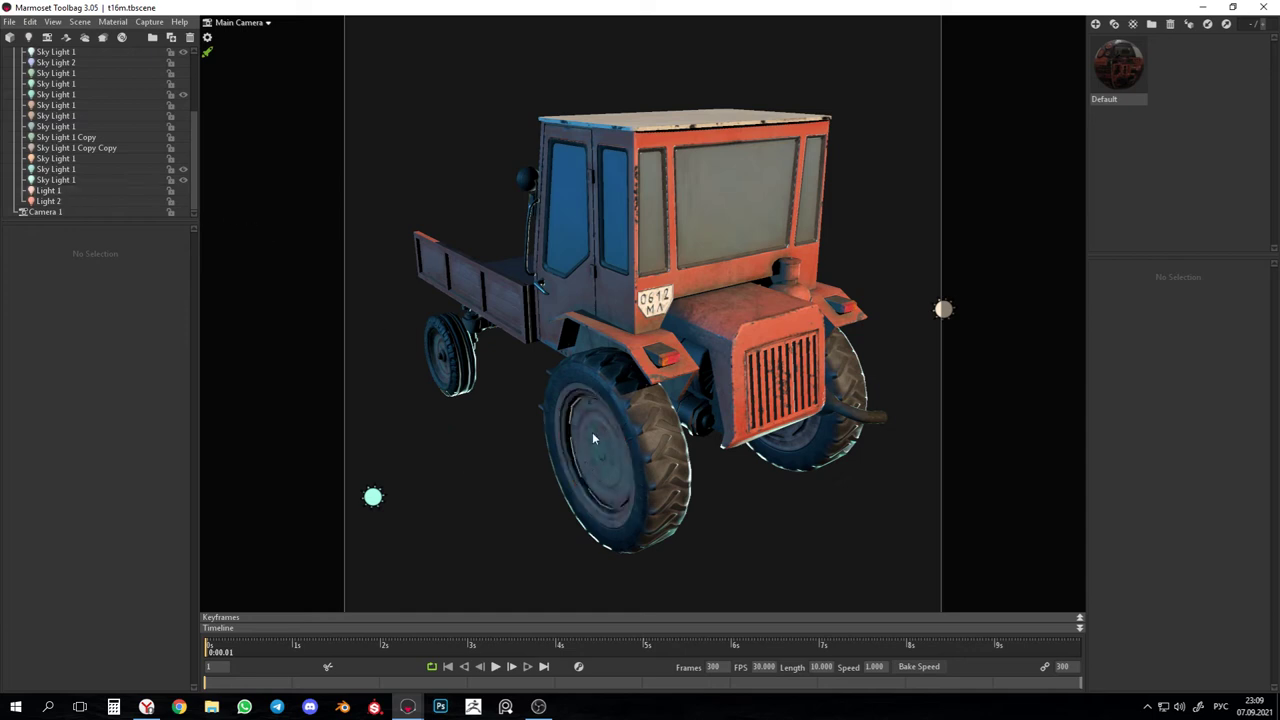
scroll(597, 458, up, 8)
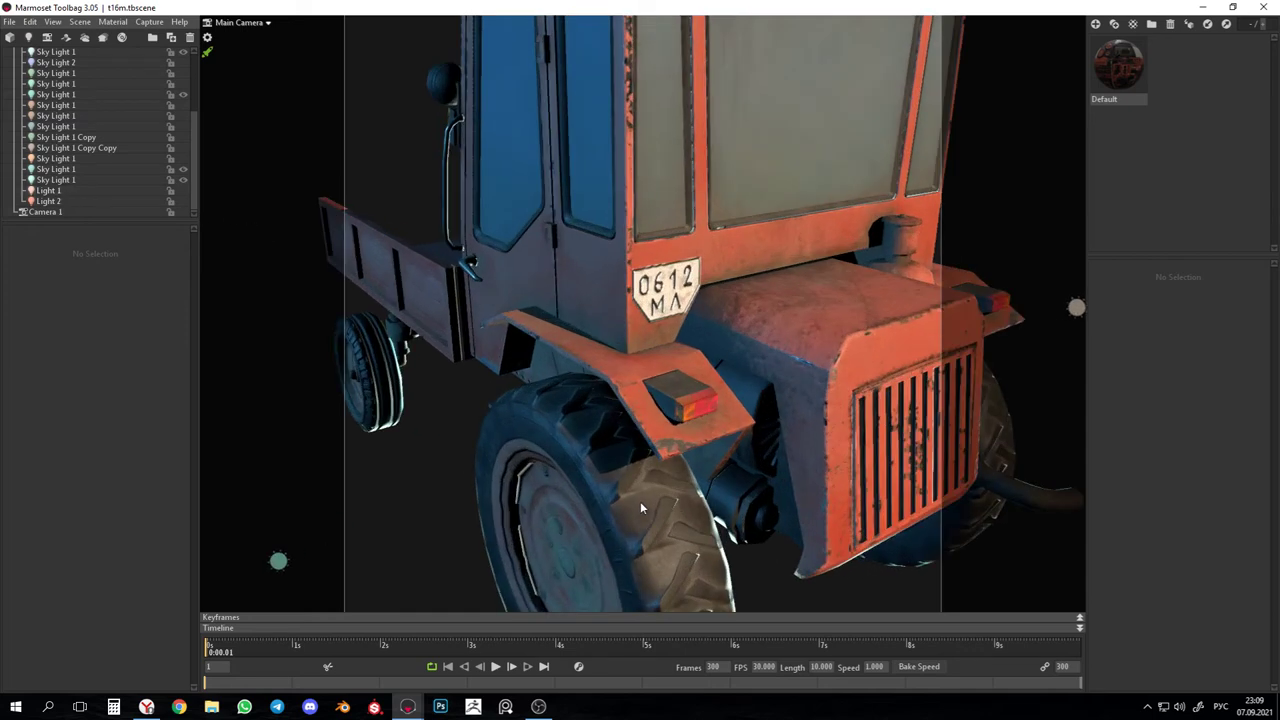
middle_drag(666, 423, 619, 317)
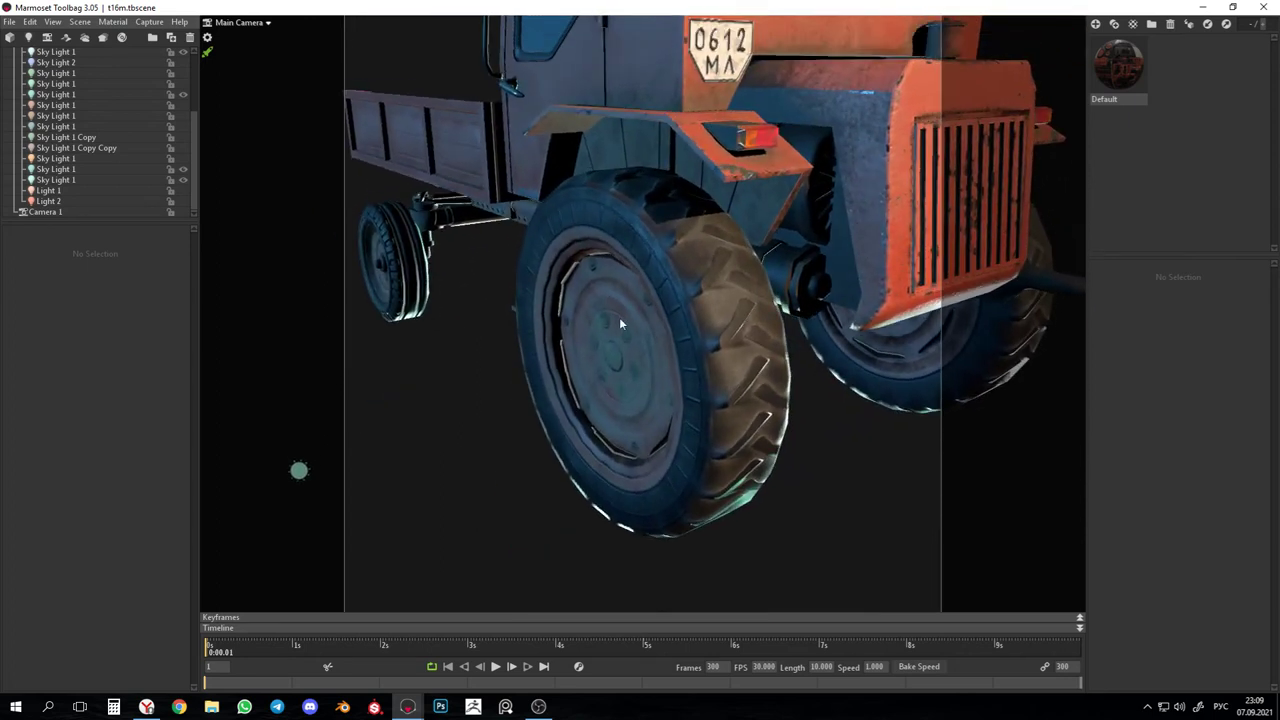
click(183, 191)
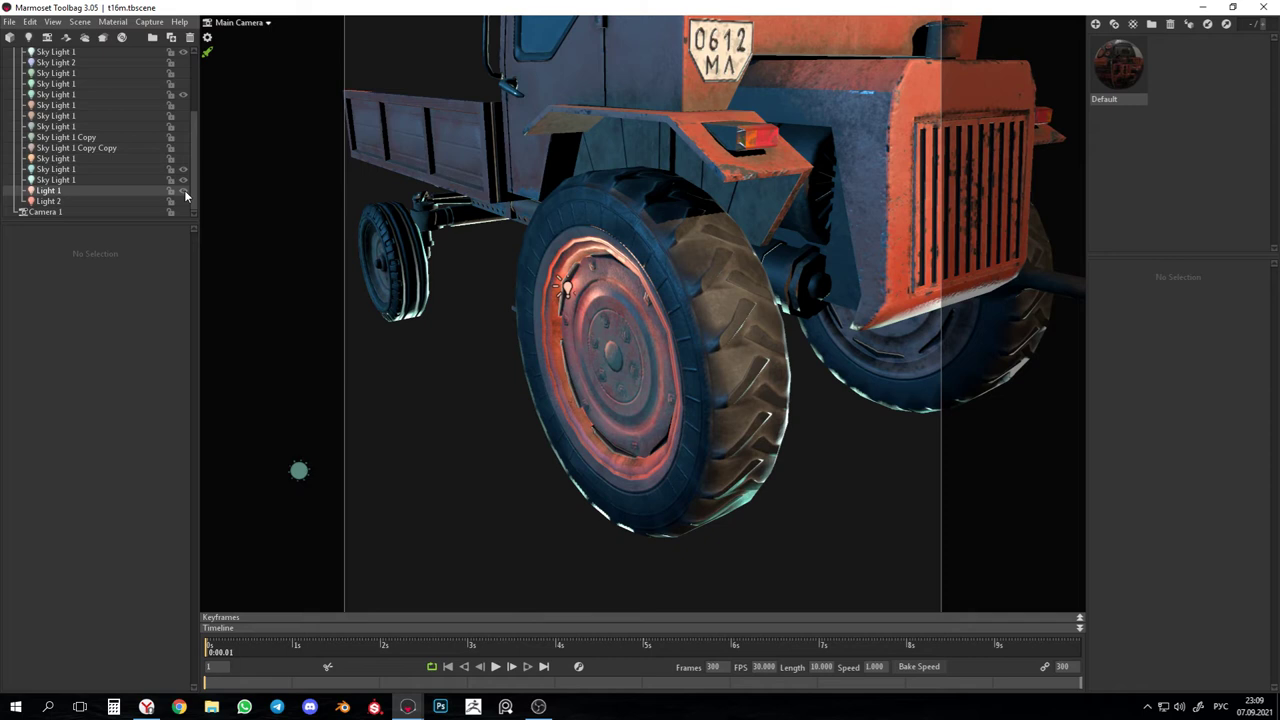
scroll(632, 373, down, 10)
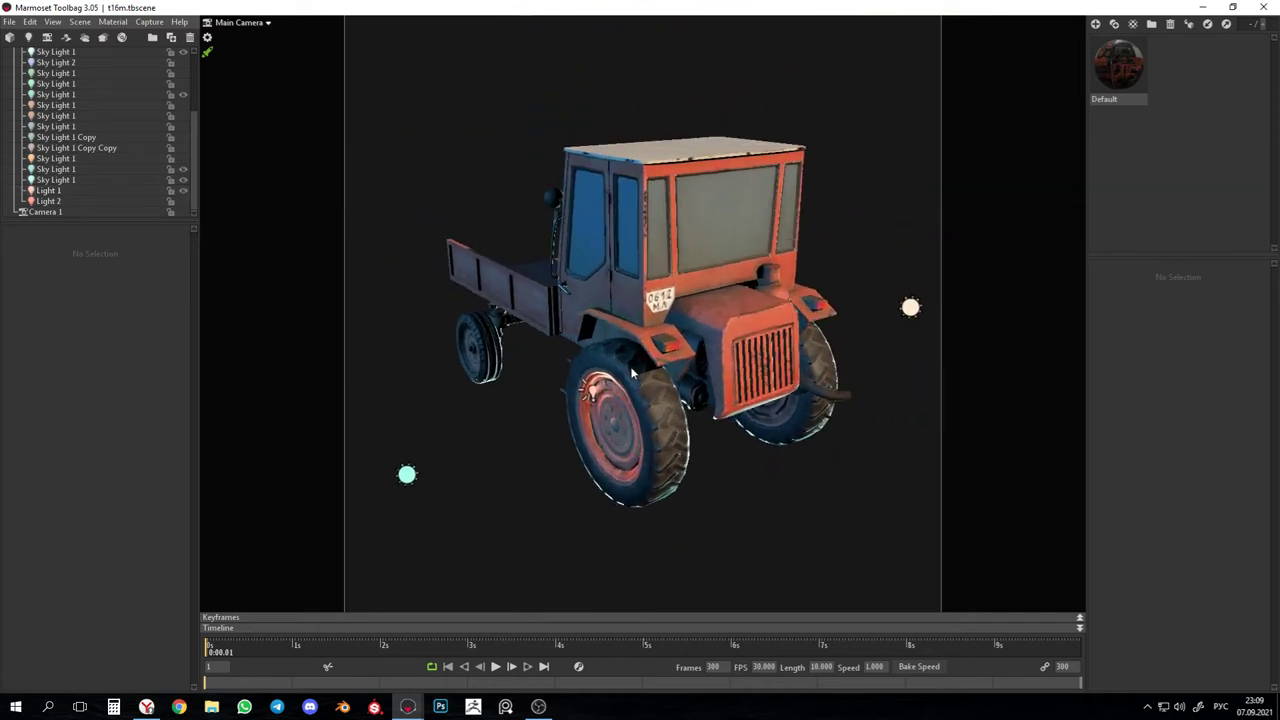
drag(632, 373, 632, 452)
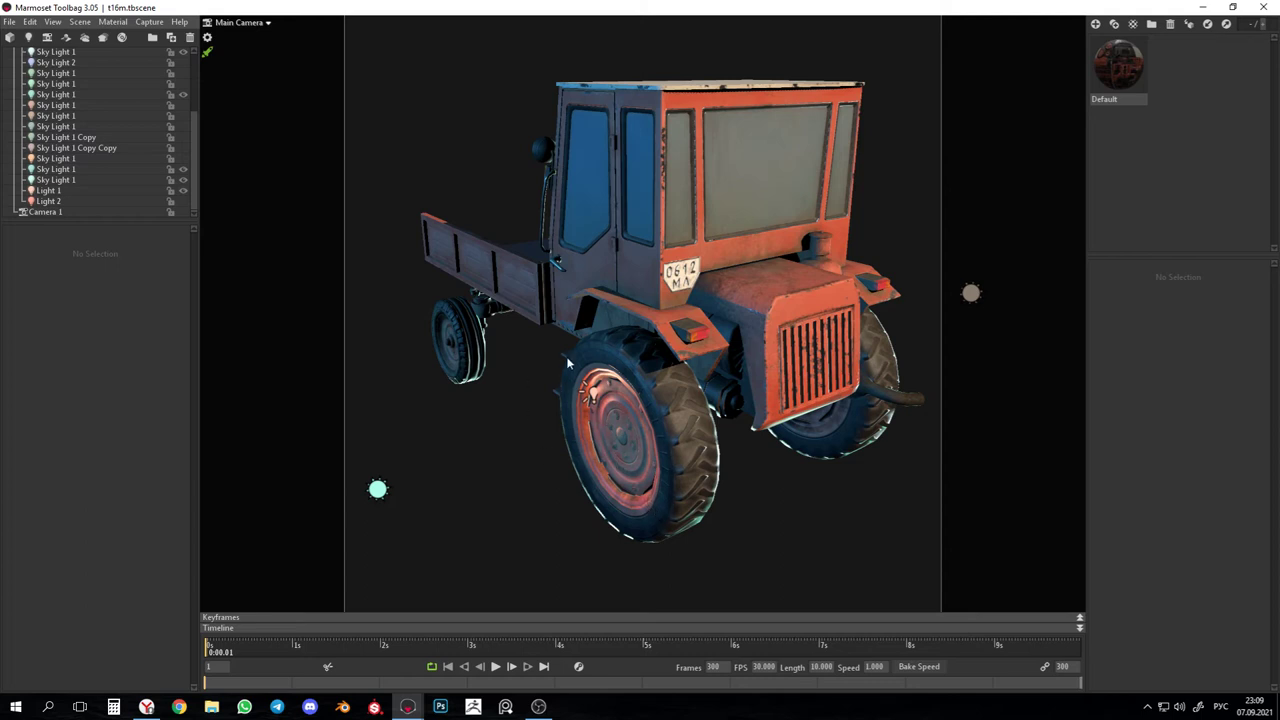
Toggle Light 2 on and off, and show the Sky Light 1 below Sky Light 1 Copy Copy to inspect the cargo bed.
click(183, 201)
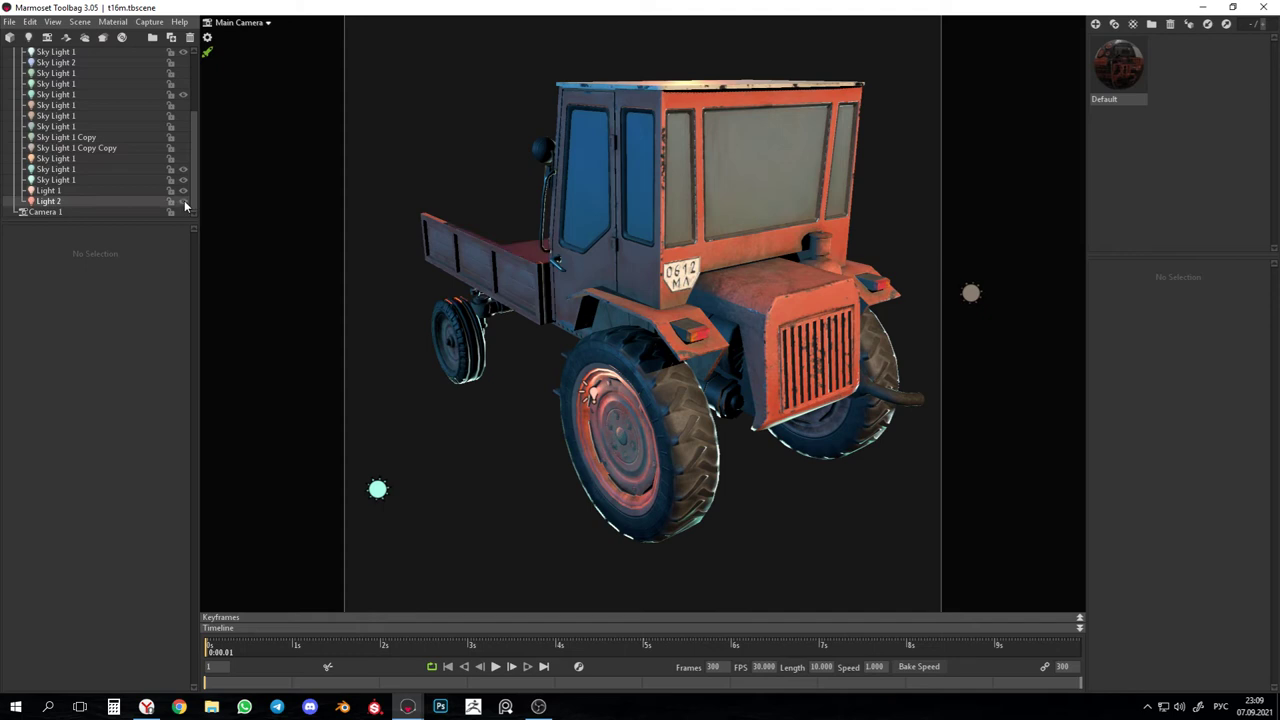
click(183, 158)
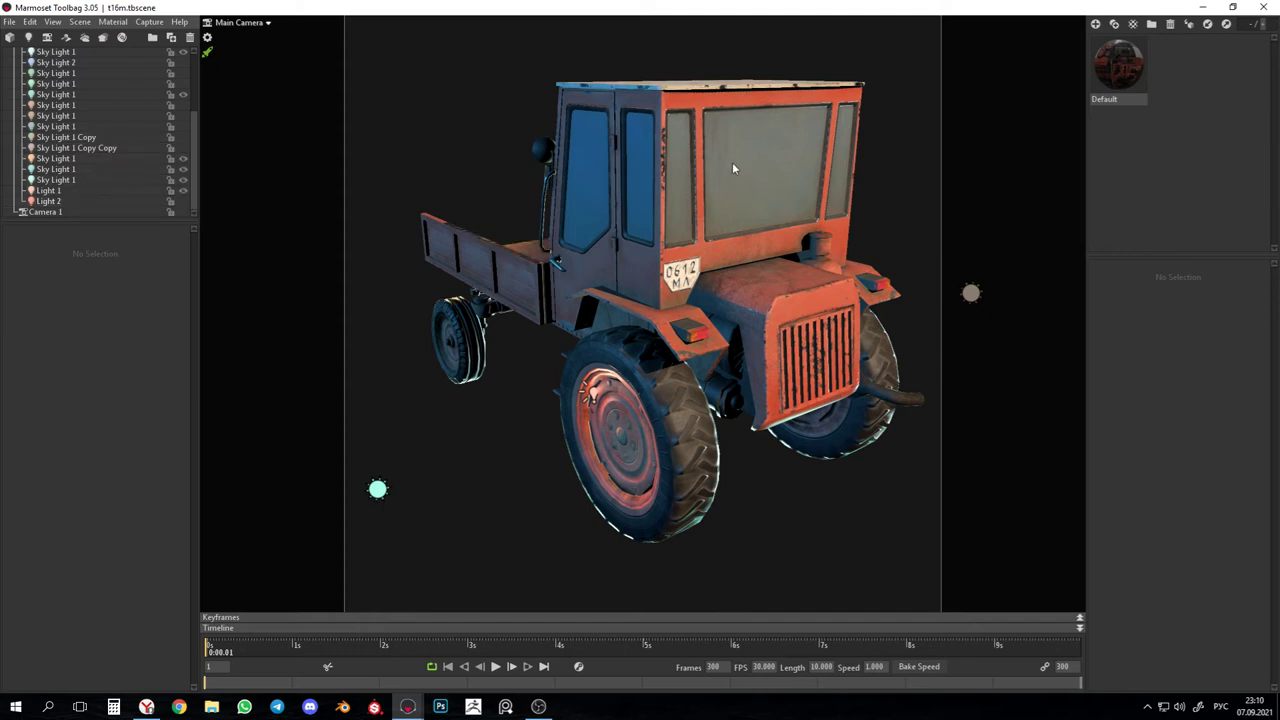
scroll(508, 218, up, 5)
drag(504, 219, 543, 304)
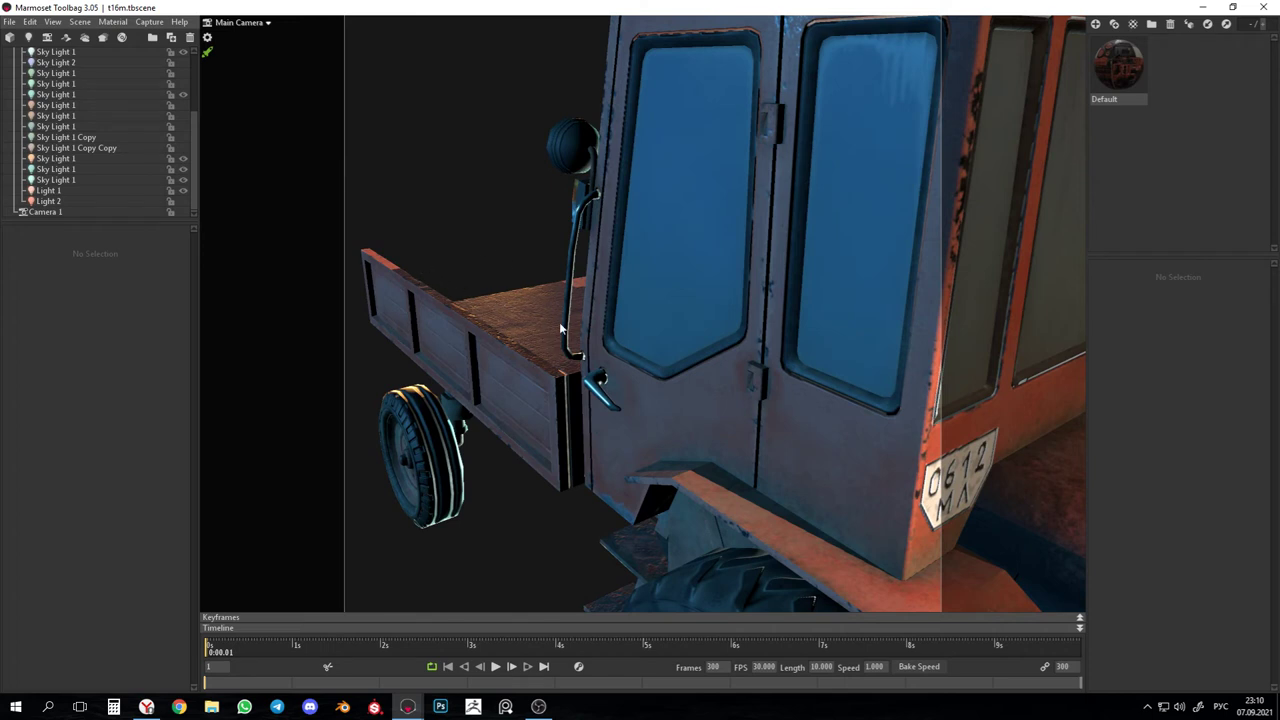
scroll(548, 337, down, 2)
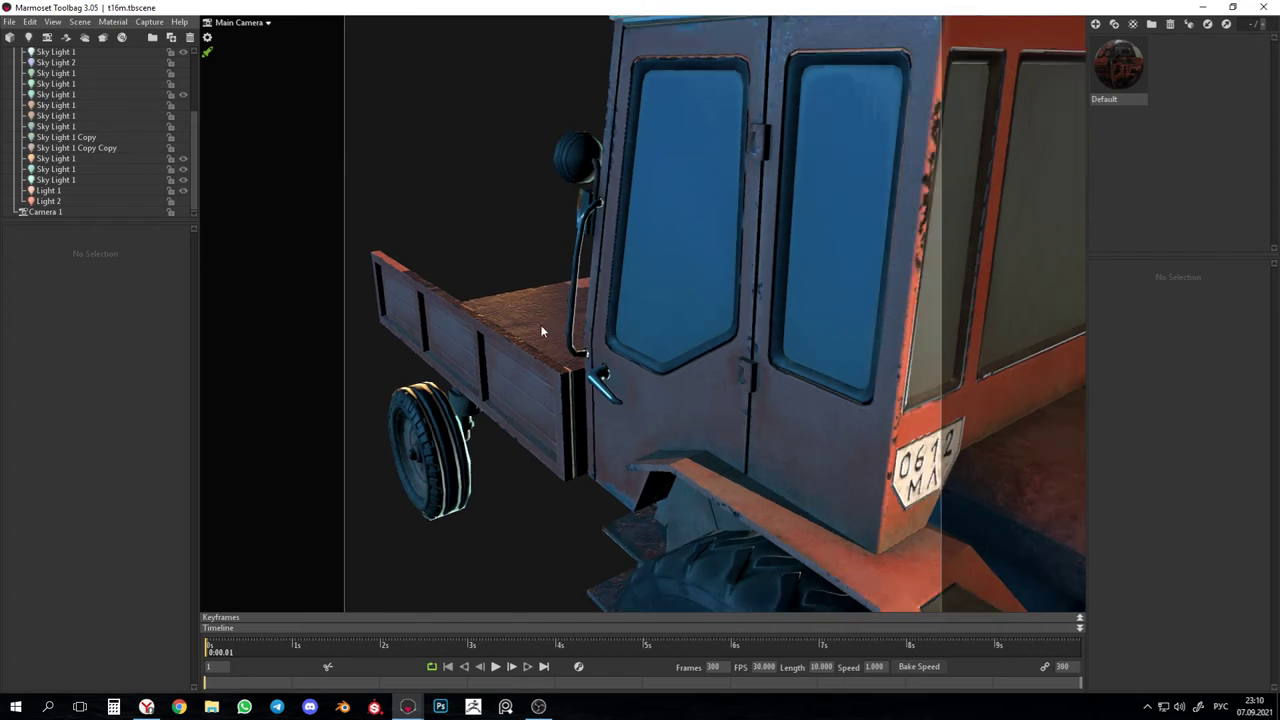
scroll(540, 332, down, 3)
drag(541, 326, 628, 388)
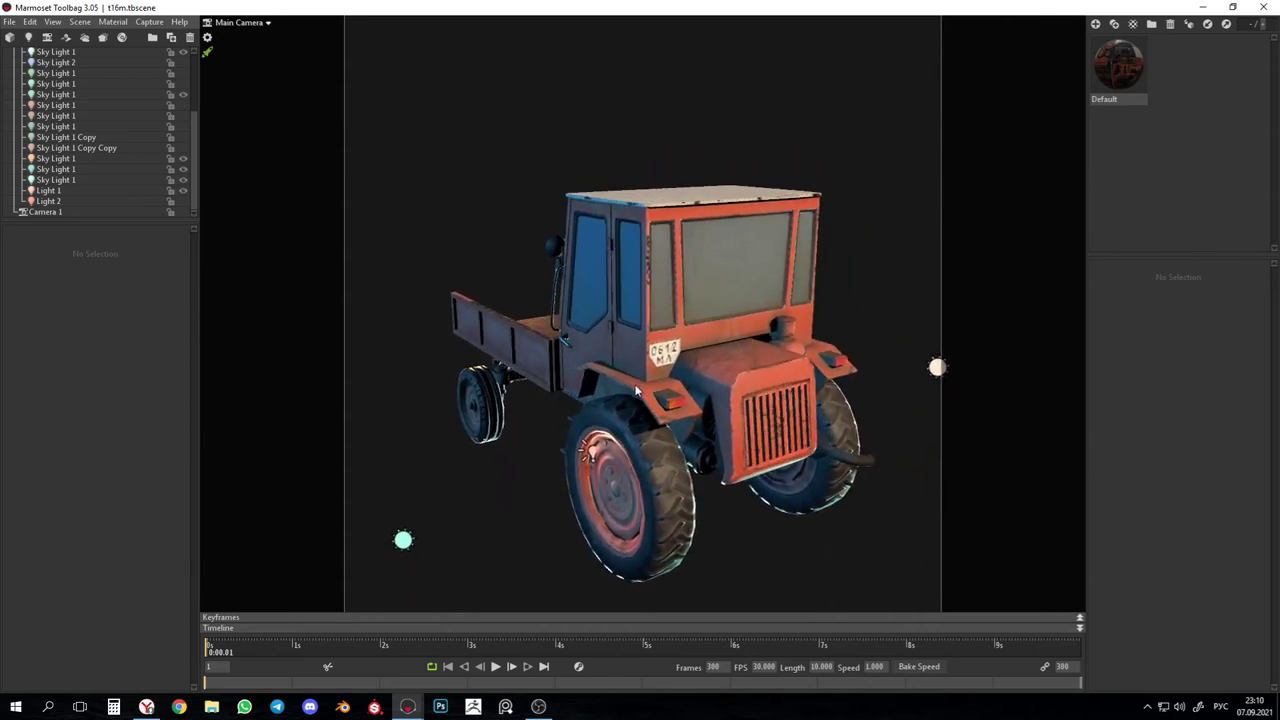
Toggle the orange Sky Light 1 below Sky Light 1 Copy Copy, and move it along its red axis away from the large wheel.
click(183, 158)
click(183, 158)
click(97, 158)
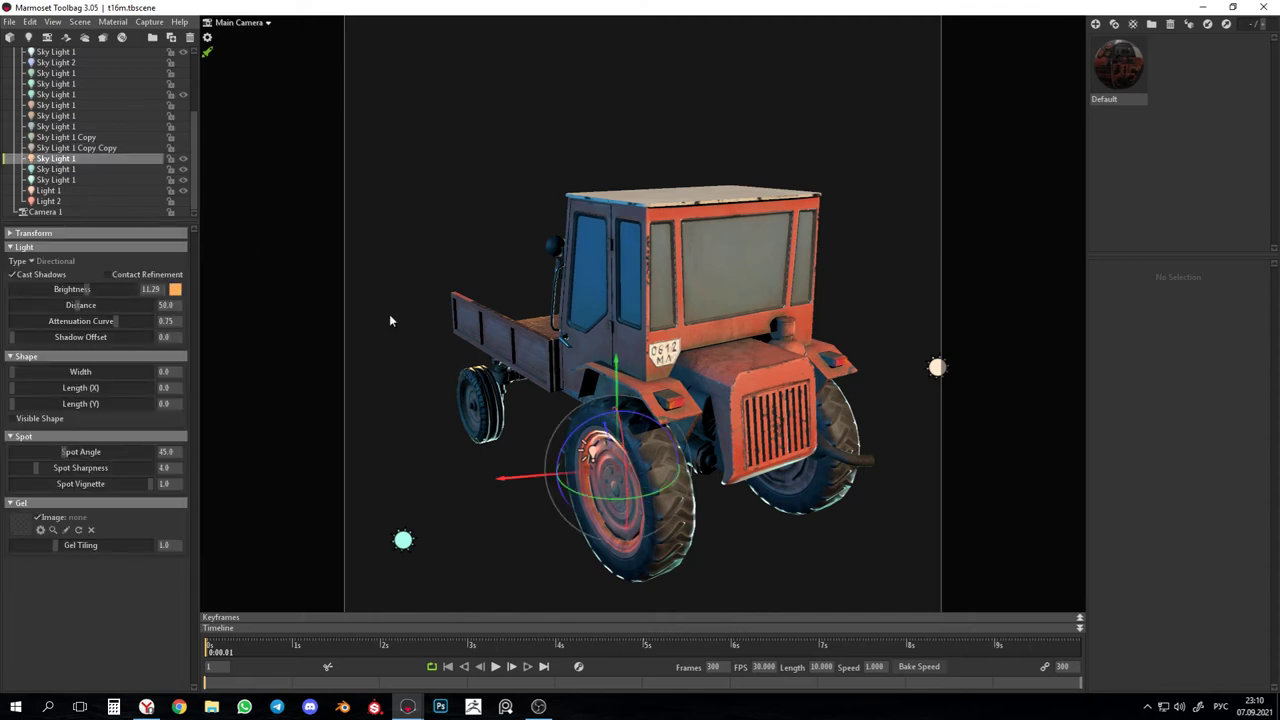
drag(527, 480, 349, 494)
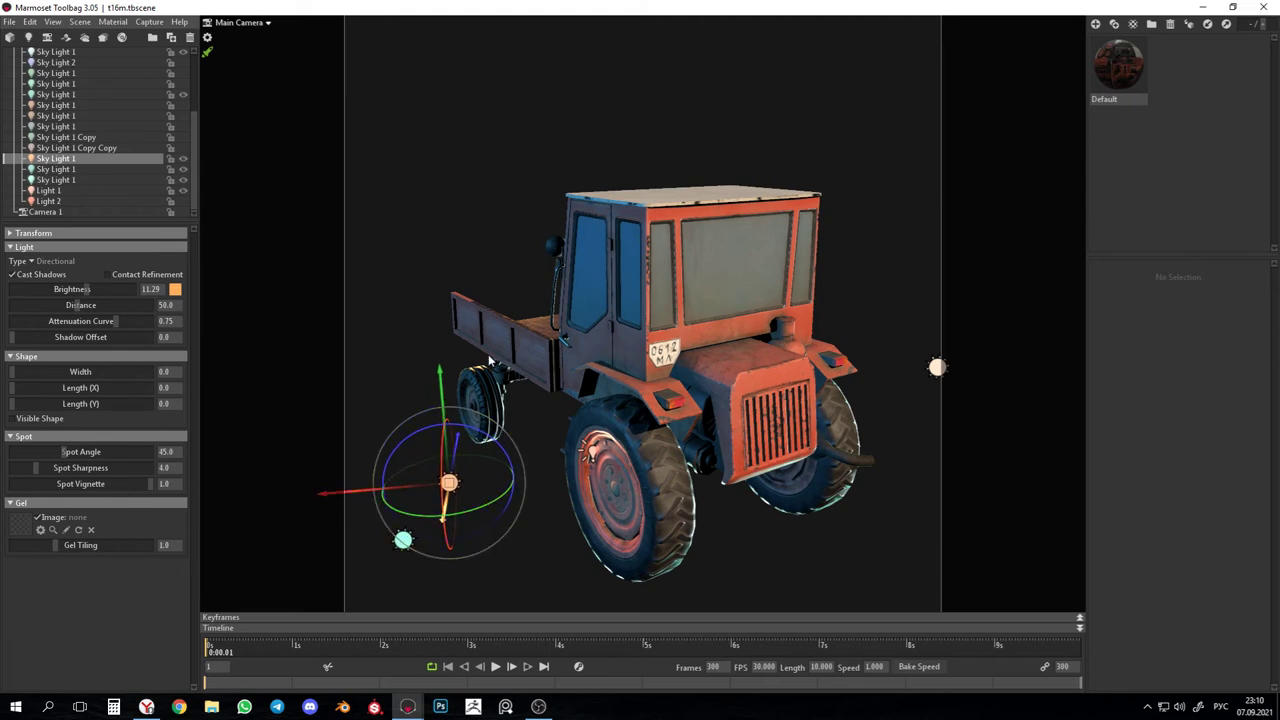
Sketch a recessed surface line with slanted and vertical light arrows above the tractor cab in a screen capture, and discard the capture.
key(Print)
drag(286, 8, 919, 507)
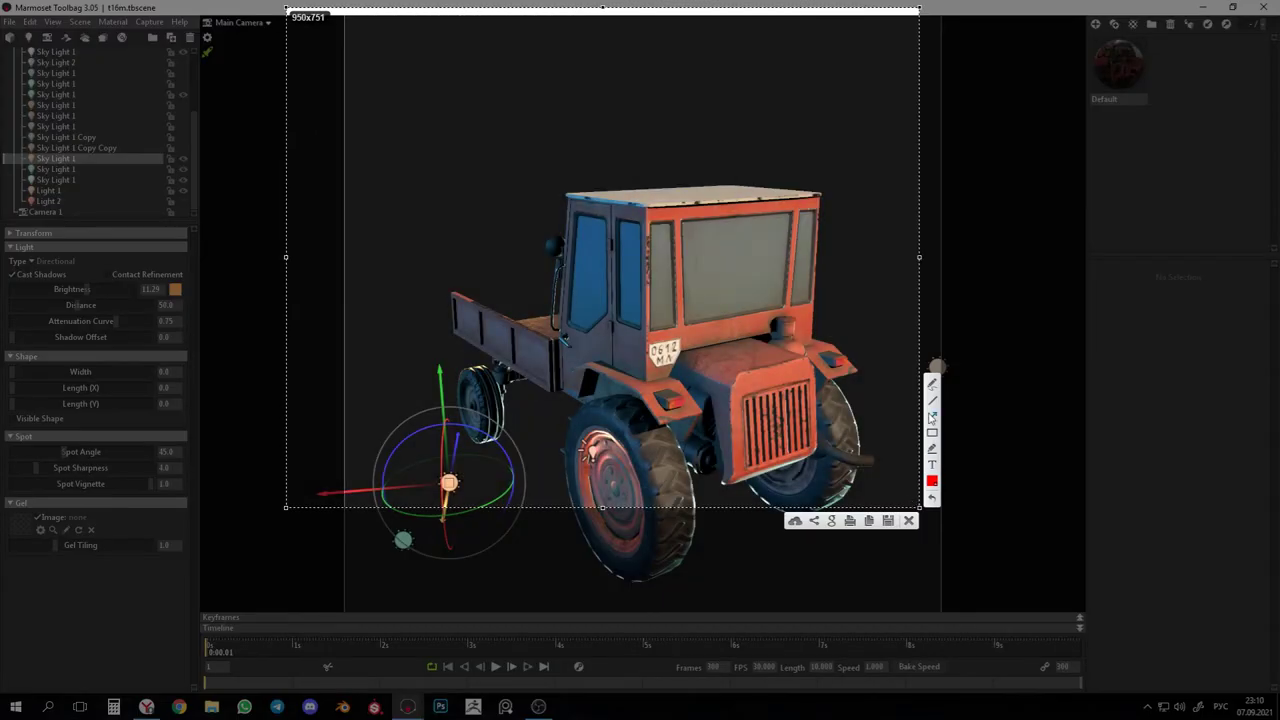
click(932, 401)
drag(566, 147, 759, 148)
click(932, 416)
mouse_move(838, 84)
mouse_down()
mouse_move(594, 141)
mouse_move(591, 157)
mouse_move(597, 146)
mouse_move(653, 160)
mouse_move(666, 147)
mouse_up()
click(932, 384)
drag(700, 147, 727, 147)
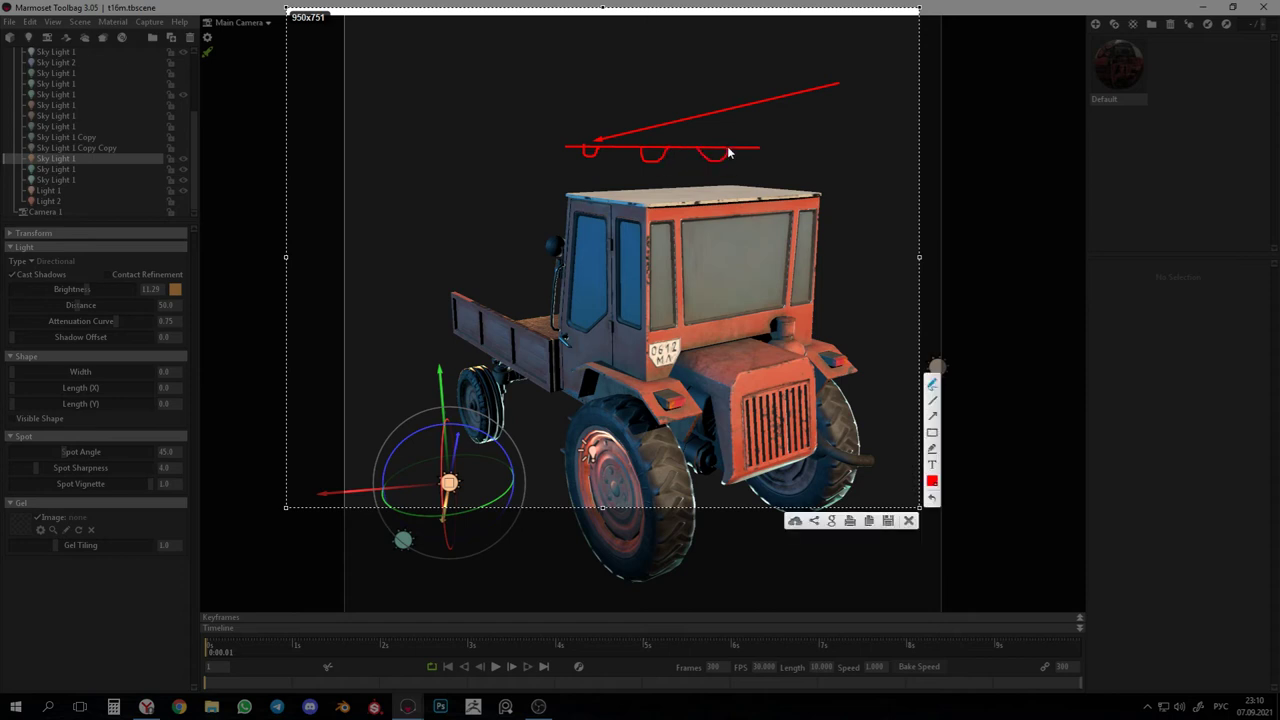
mouse_move(730, 48)
mouse_down()
mouse_move(726, 125)
mouse_move(735, 113)
mouse_move(721, 107)
mouse_move(746, 156)
mouse_move(724, 167)
mouse_move(725, 130)
mouse_move(719, 175)
mouse_move(710, 148)
mouse_move(704, 167)
mouse_move(713, 140)
mouse_move(678, 158)
mouse_up()
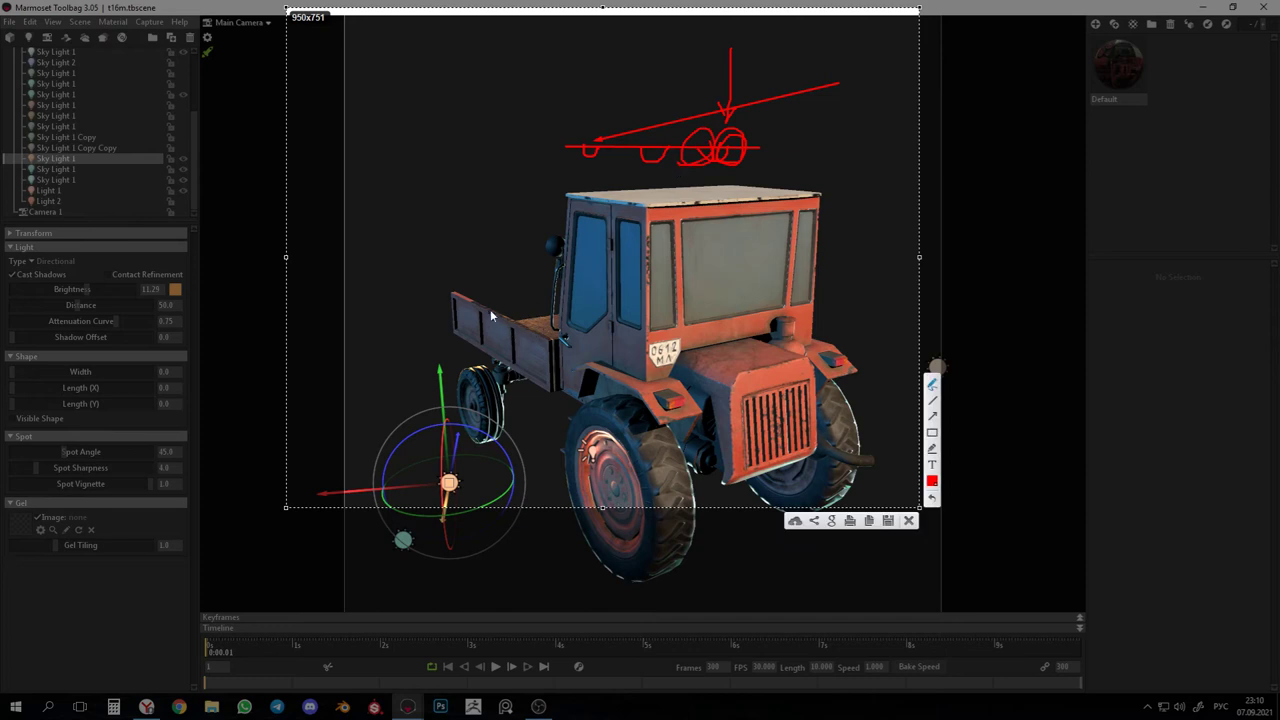
click(908, 521)
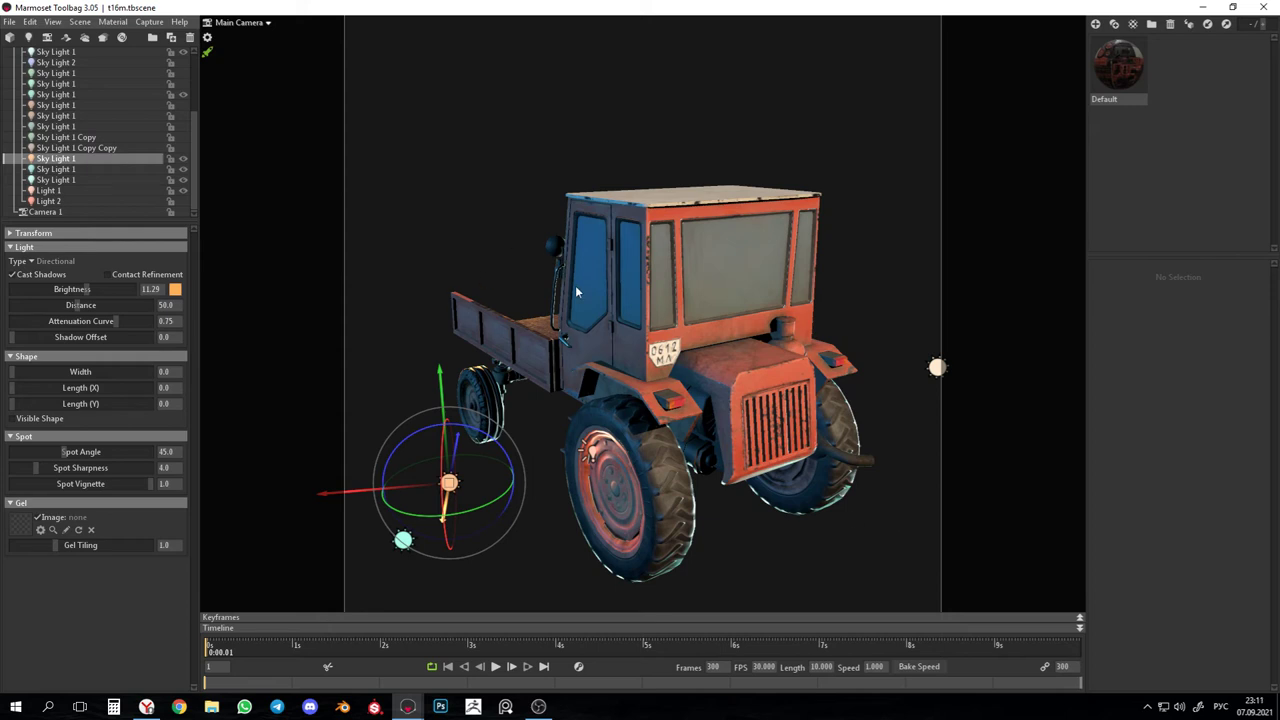
Show Light 2 on the tractor, and switch through t16m var 2.tbscene to moskvich.tbscene, clearing the selection there.
click(183, 202)
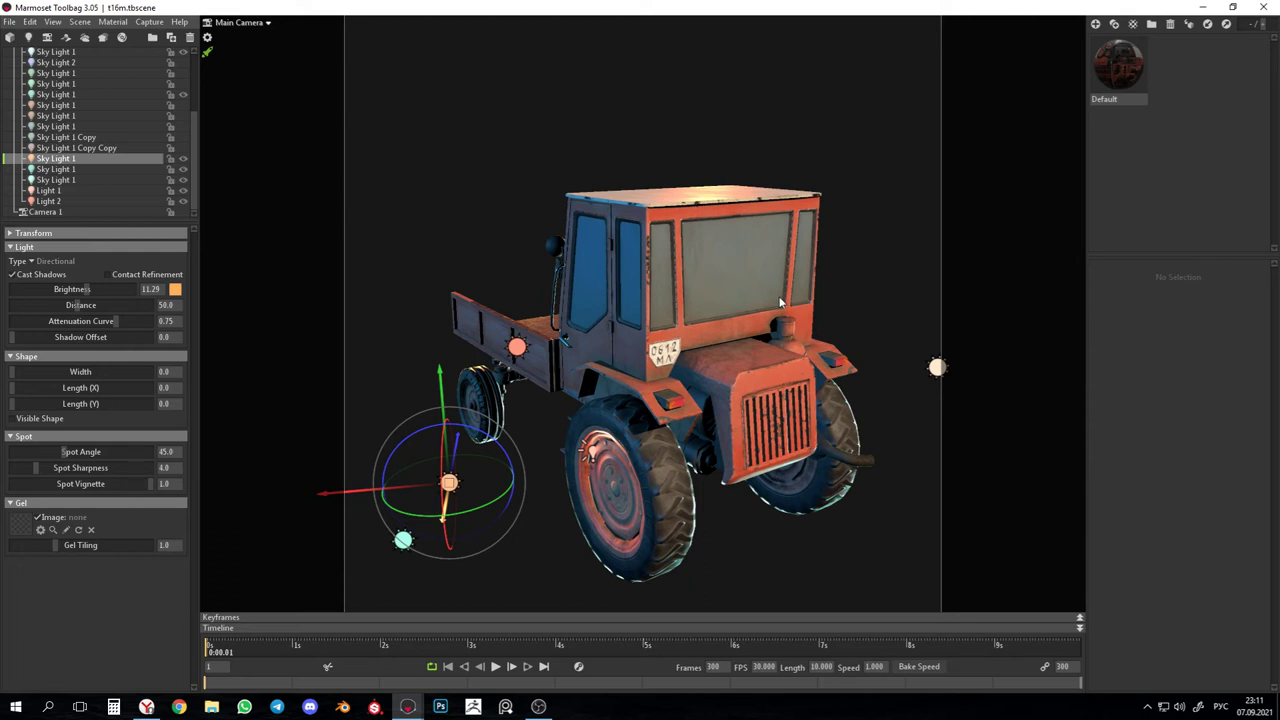
mouse_move(407, 706)
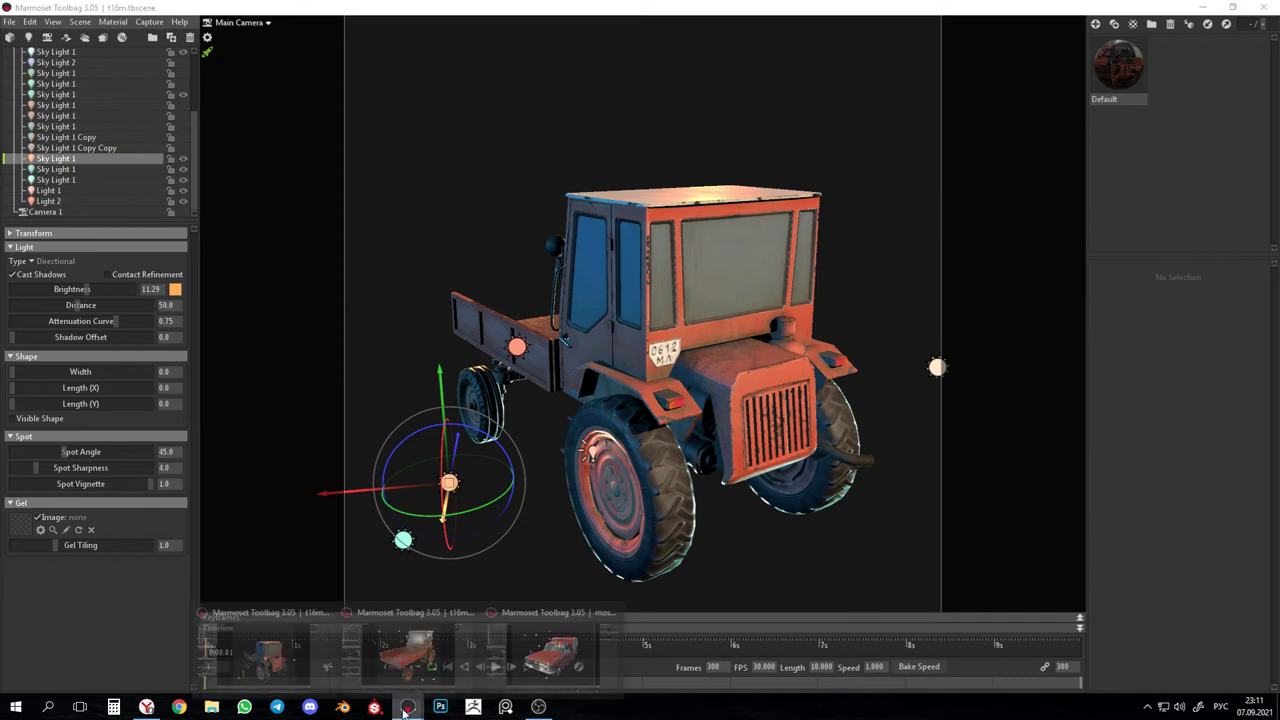
click(438, 675)
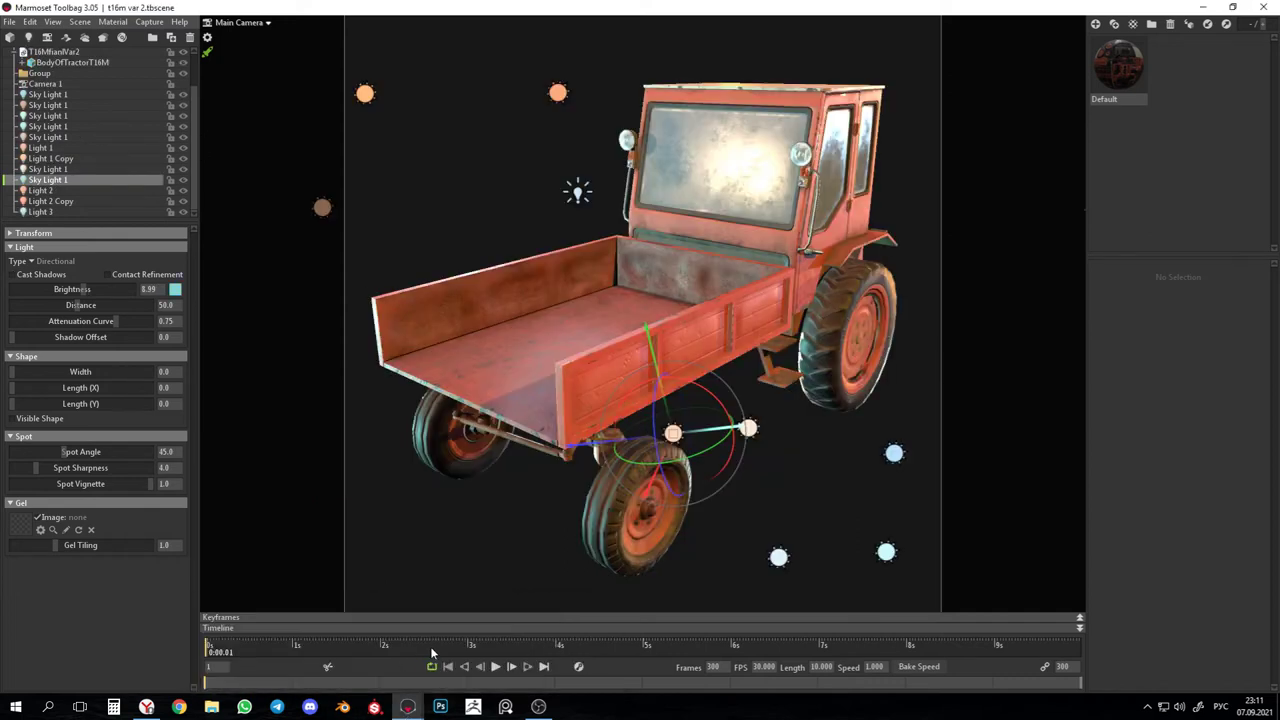
mouse_move(407, 706)
click(560, 675)
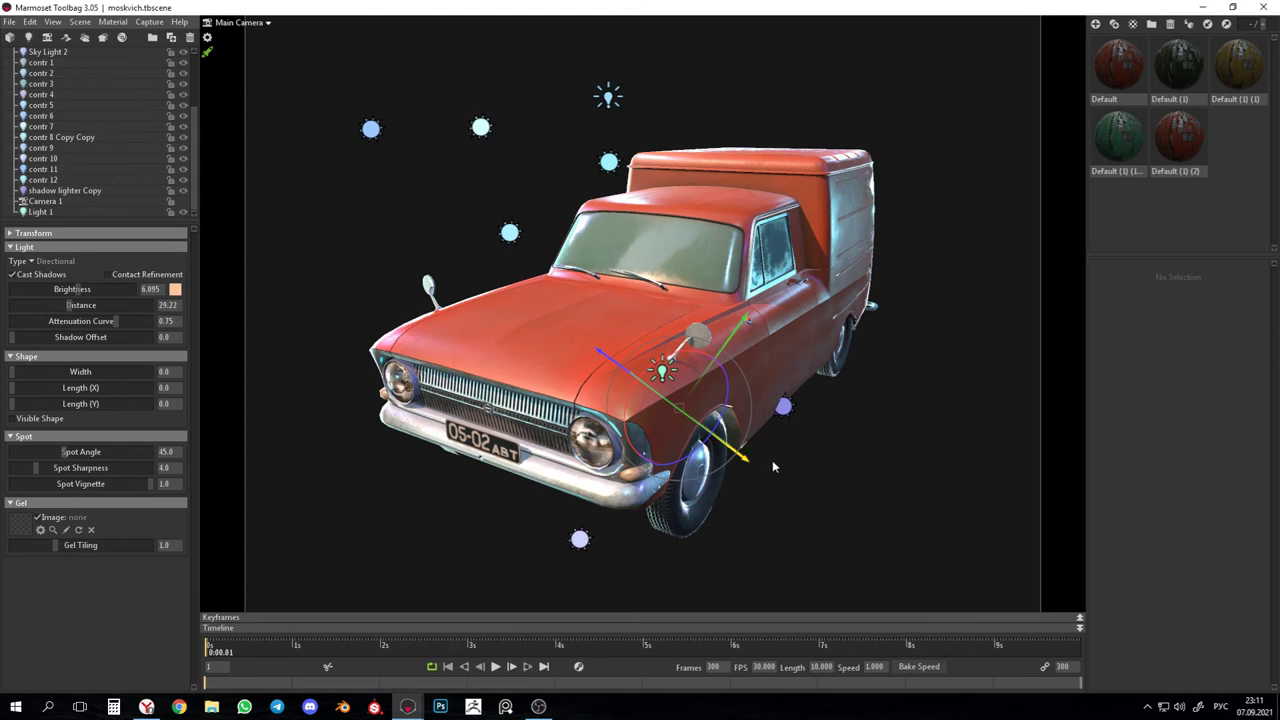
click(858, 464)
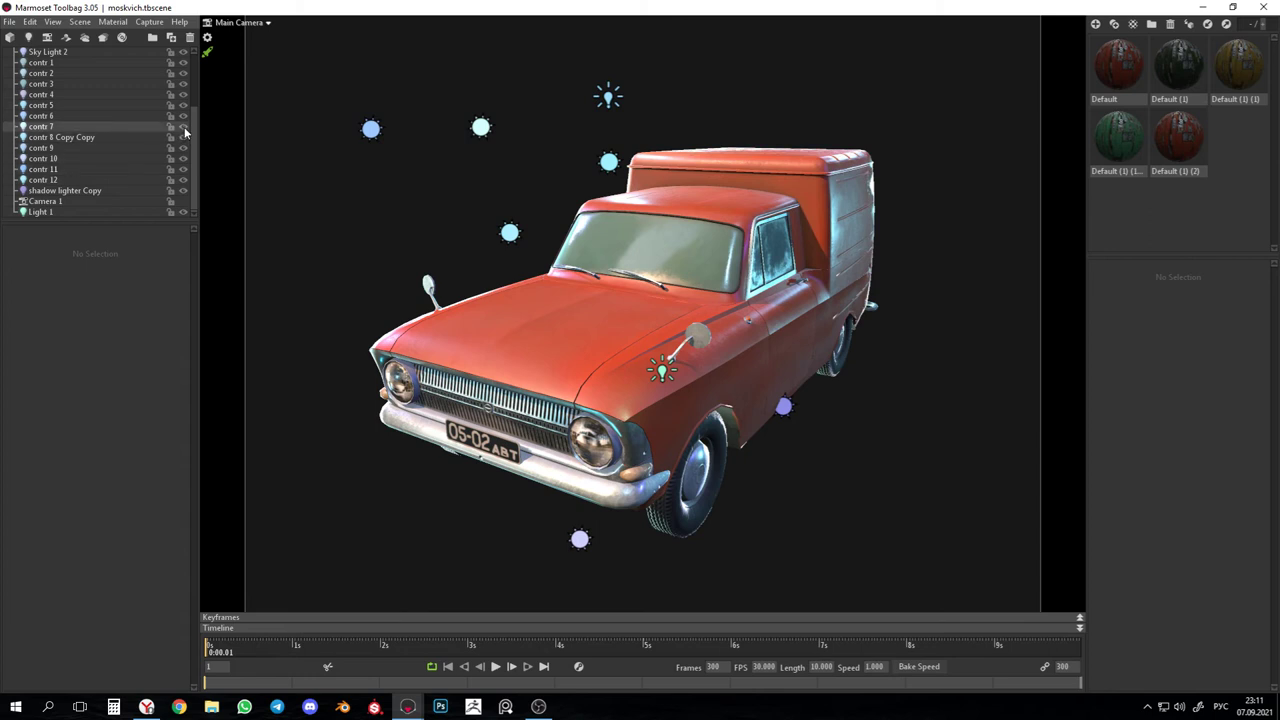
Look through the Moskvich scene's lights and select contr 9 to check its effect on the car.
scroll(183, 126, up, 3)
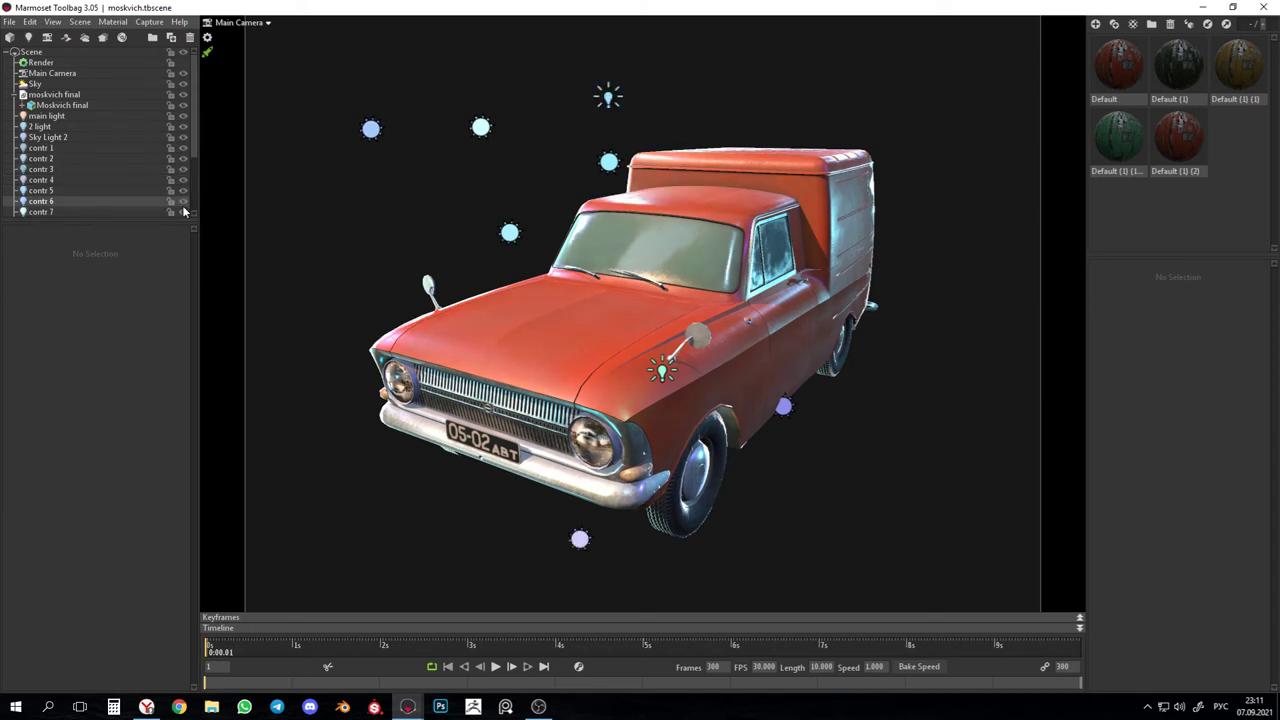
scroll(184, 212, down, 3)
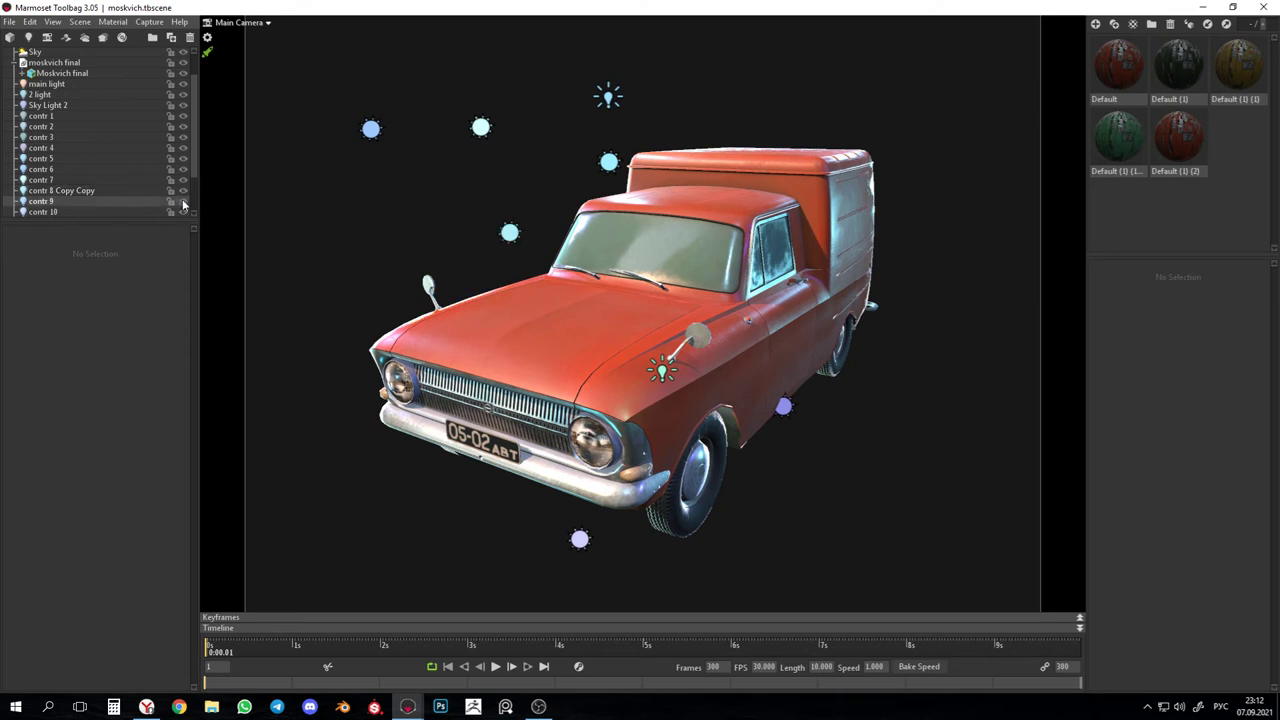
click(138, 202)
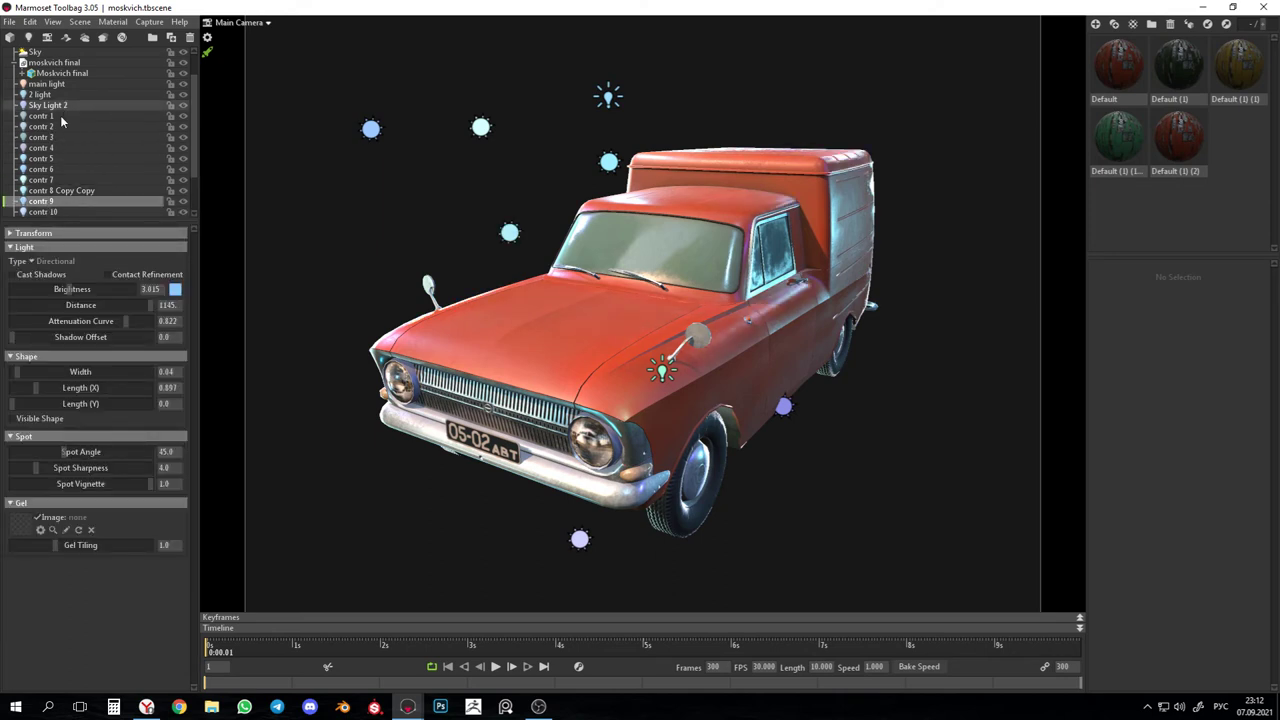
click(183, 202)
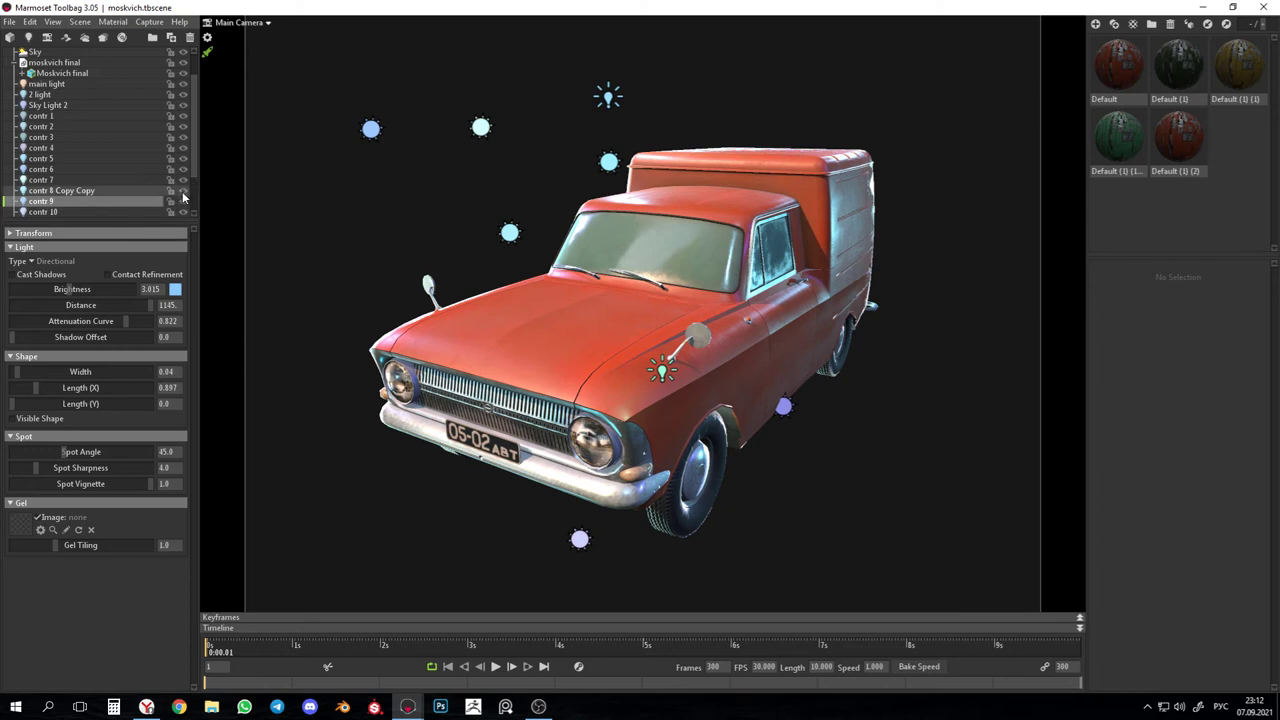
scroll(178, 160, up, 2)
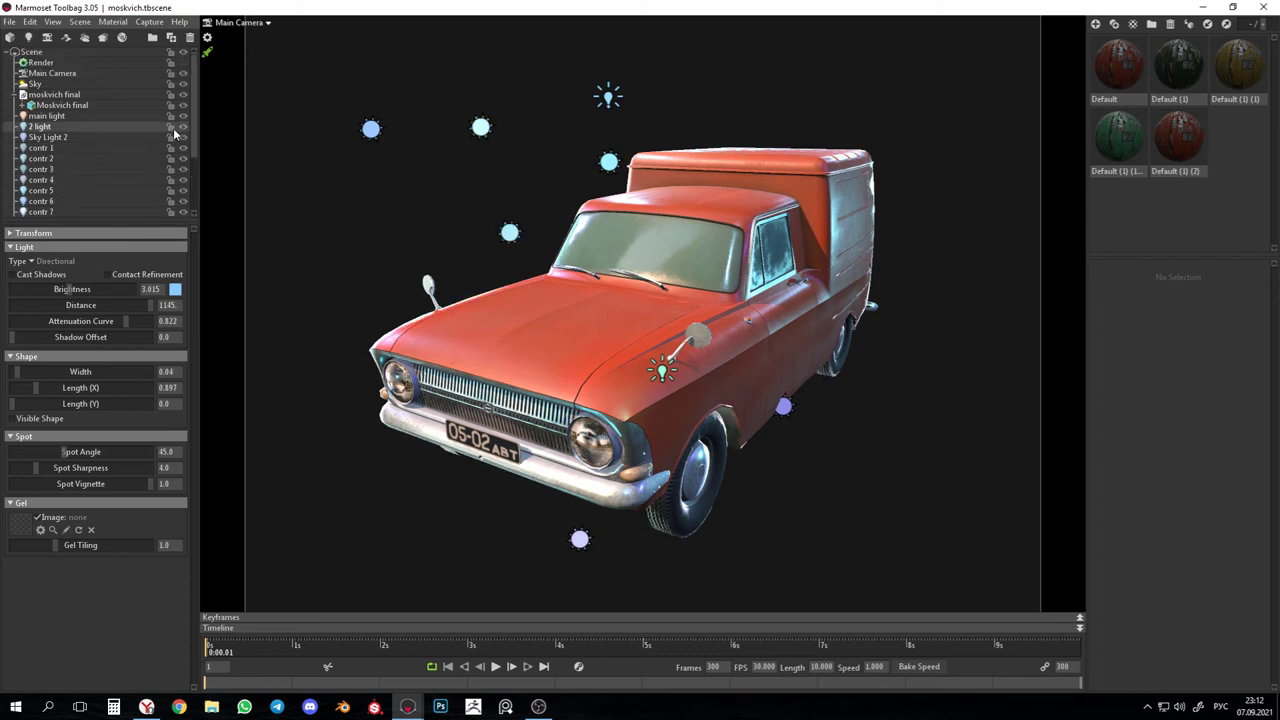
Toggle 2 light, Sky Light 2 and the first contour lights to compare their effect on the car body.
click(185, 128)
click(185, 128)
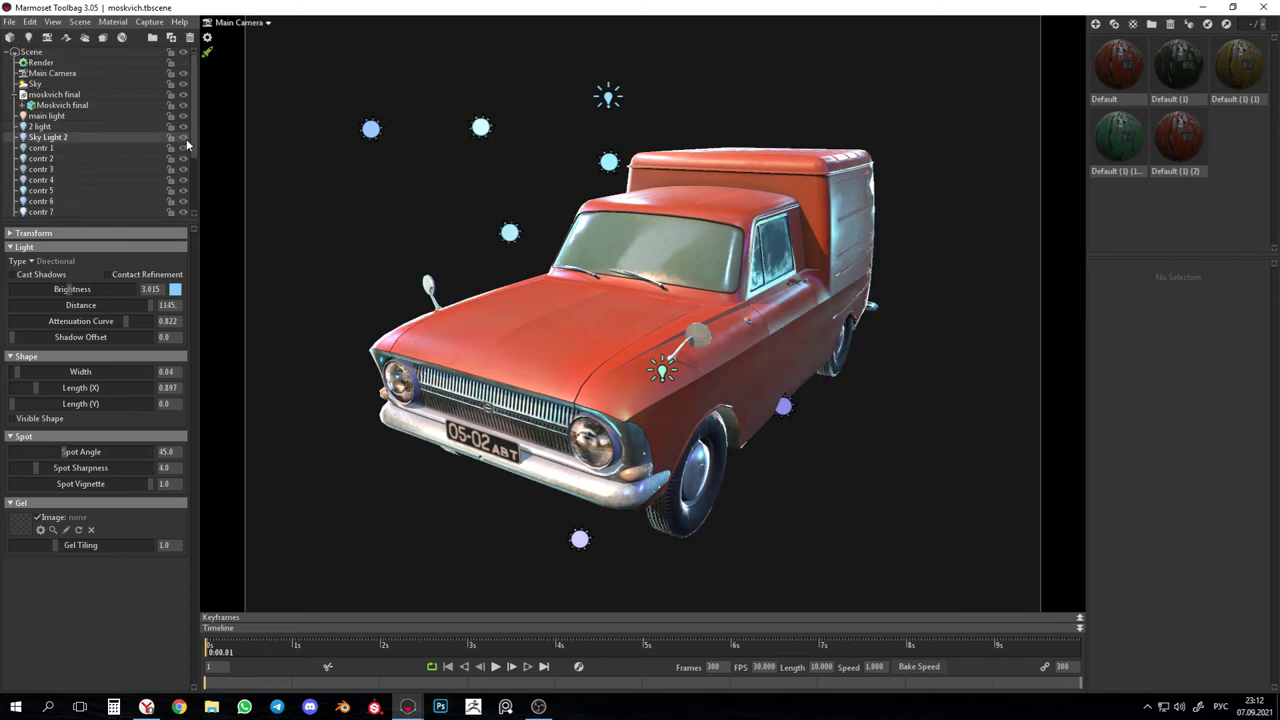
click(186, 141)
click(186, 142)
click(187, 152)
click(187, 152)
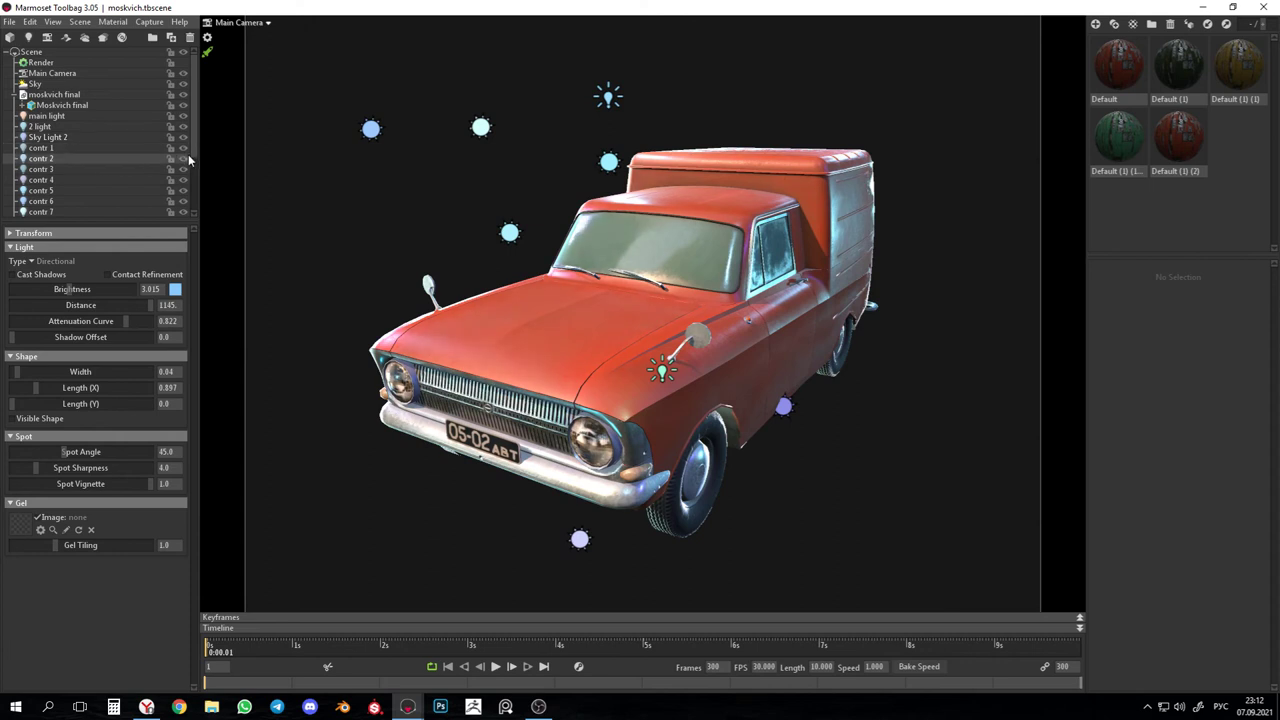
click(187, 152)
click(186, 151)
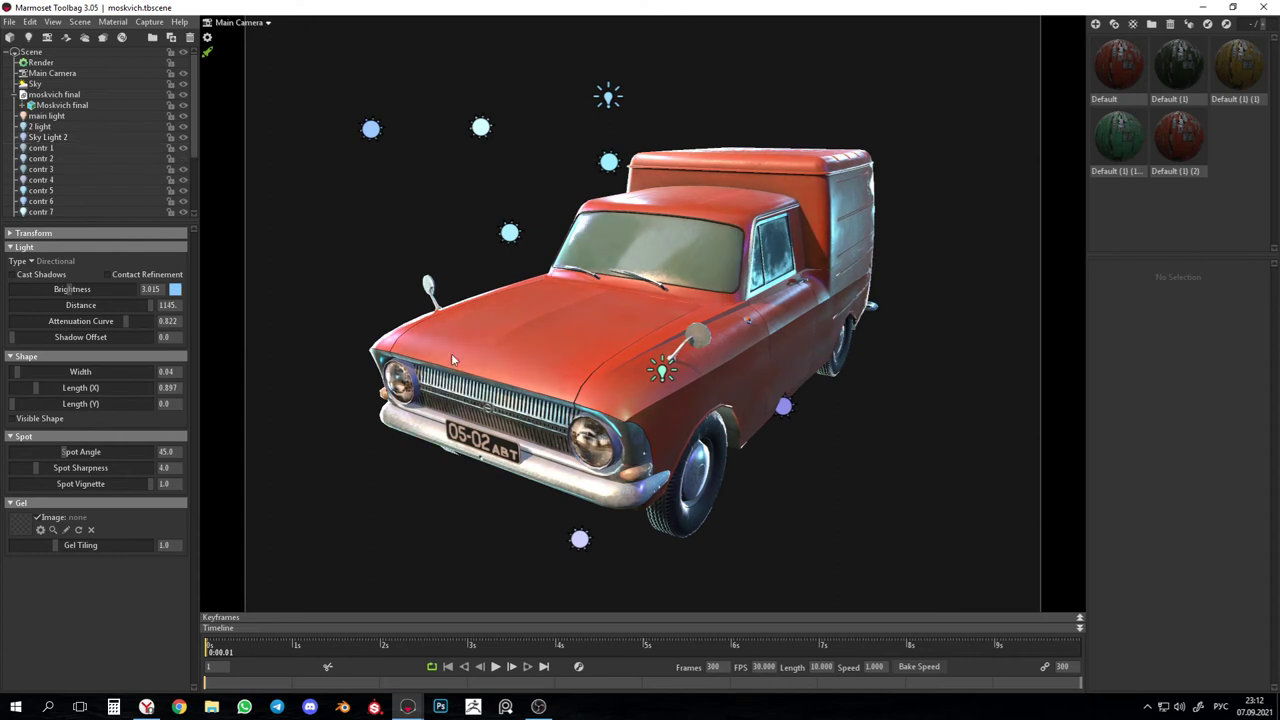
Move the contr 2 light along its green axis away from the car, and toggle its visibility to check the hood.
click(123, 157)
drag(575, 317, 418, 186)
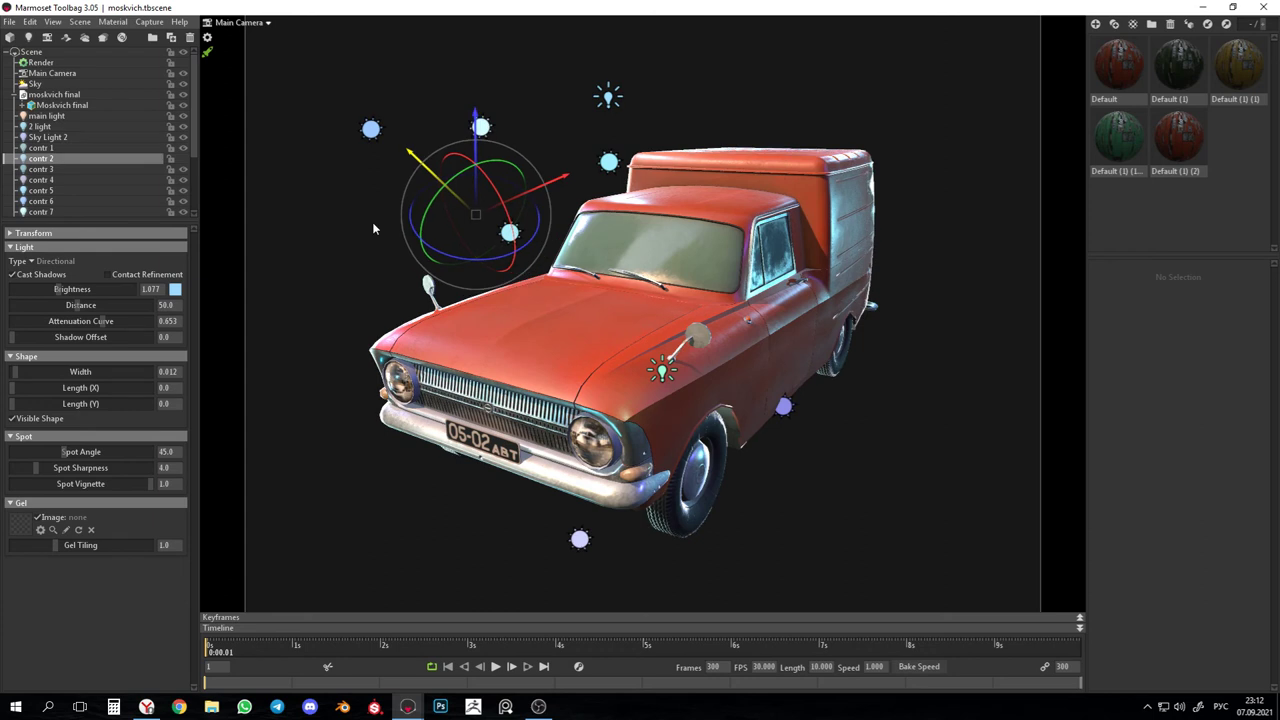
click(184, 157)
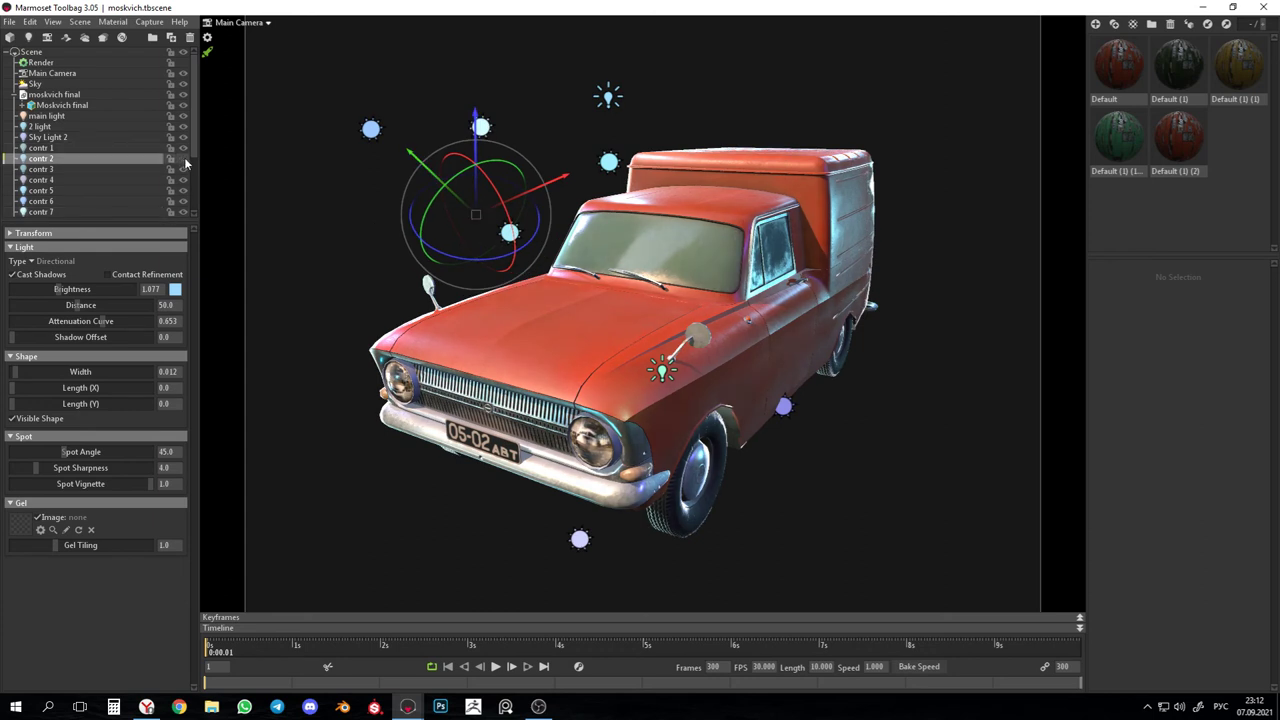
Move the contr 3 light along its green axis clear of the car, and toggle it repeatedly to inspect its effect before deselecting it.
click(114, 169)
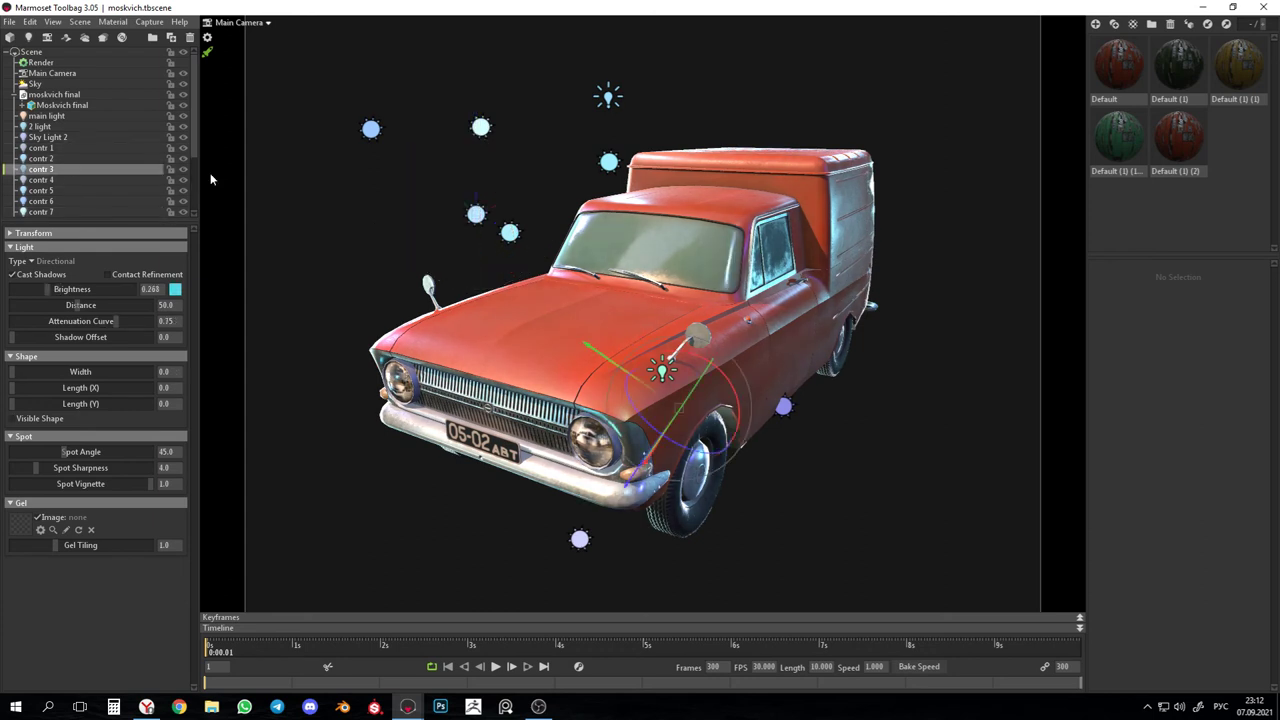
drag(624, 311, 423, 247)
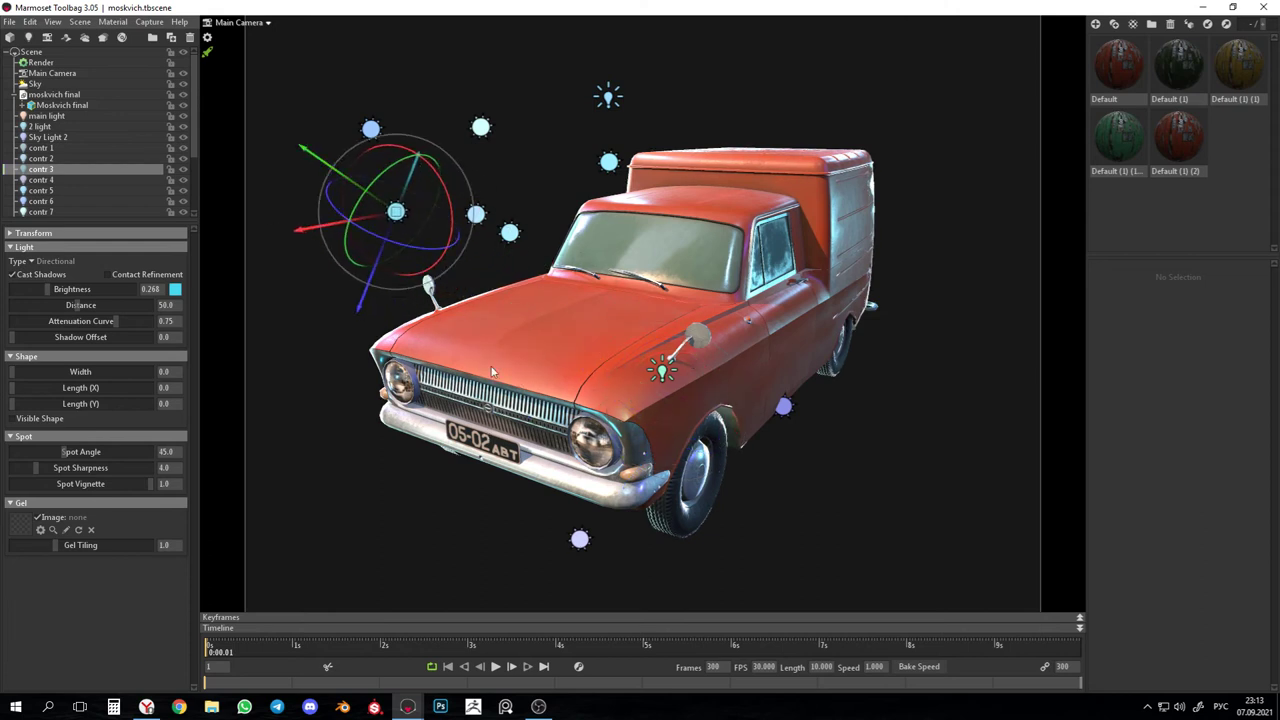
click(184, 170)
click(184, 170)
click(184, 170)
click(184, 170)
click(928, 548)
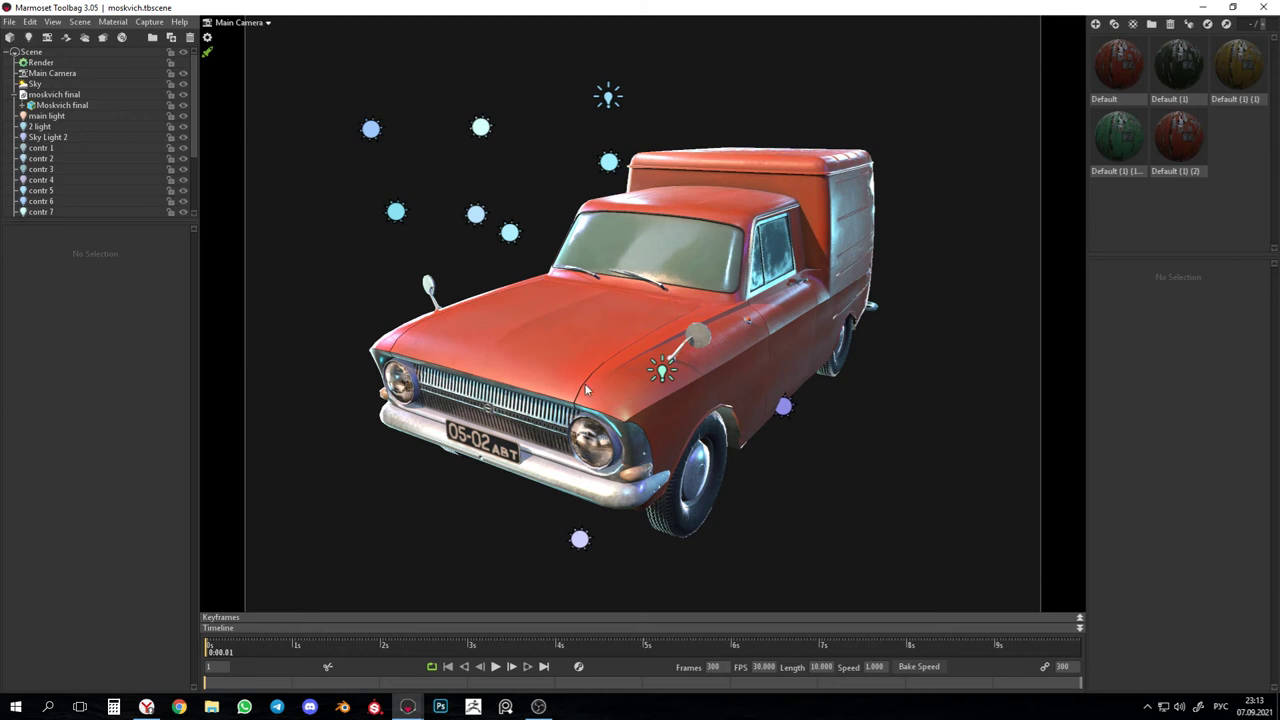
Toggle 2 light to check its effect, and move it into the empty space beside the car's rear wheel.
click(183, 126)
click(183, 126)
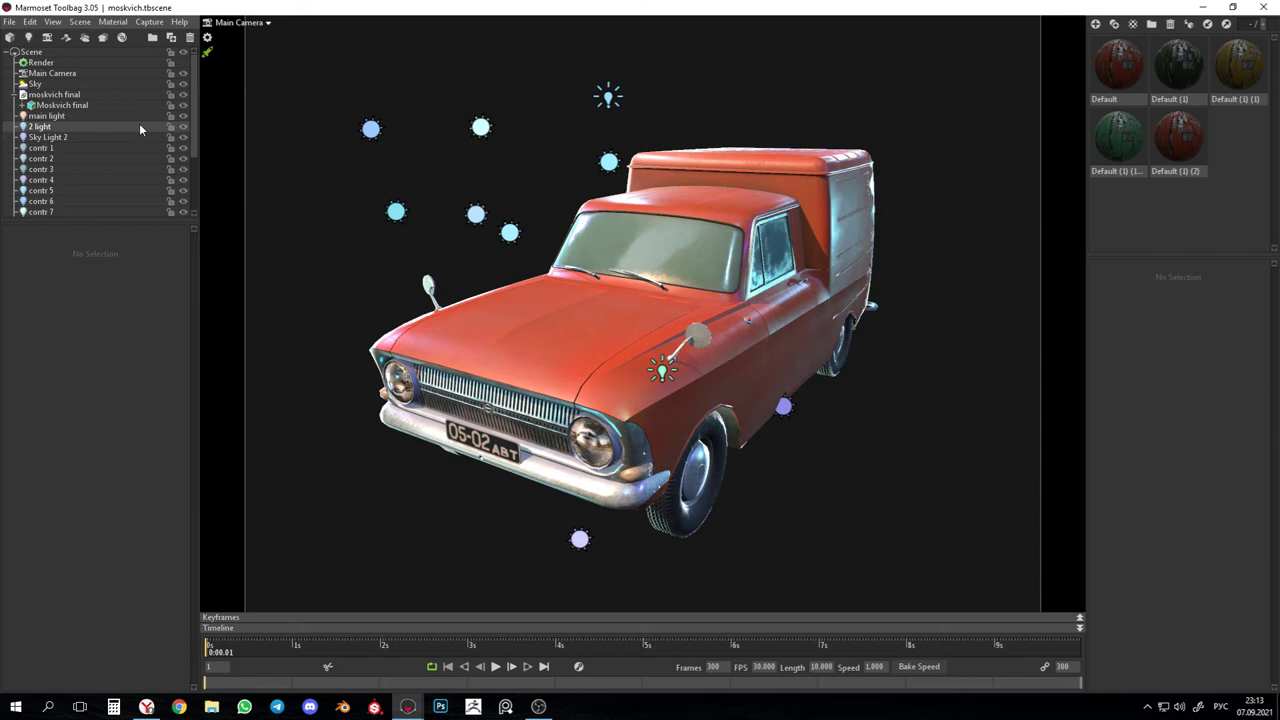
click(139, 125)
drag(772, 400, 955, 395)
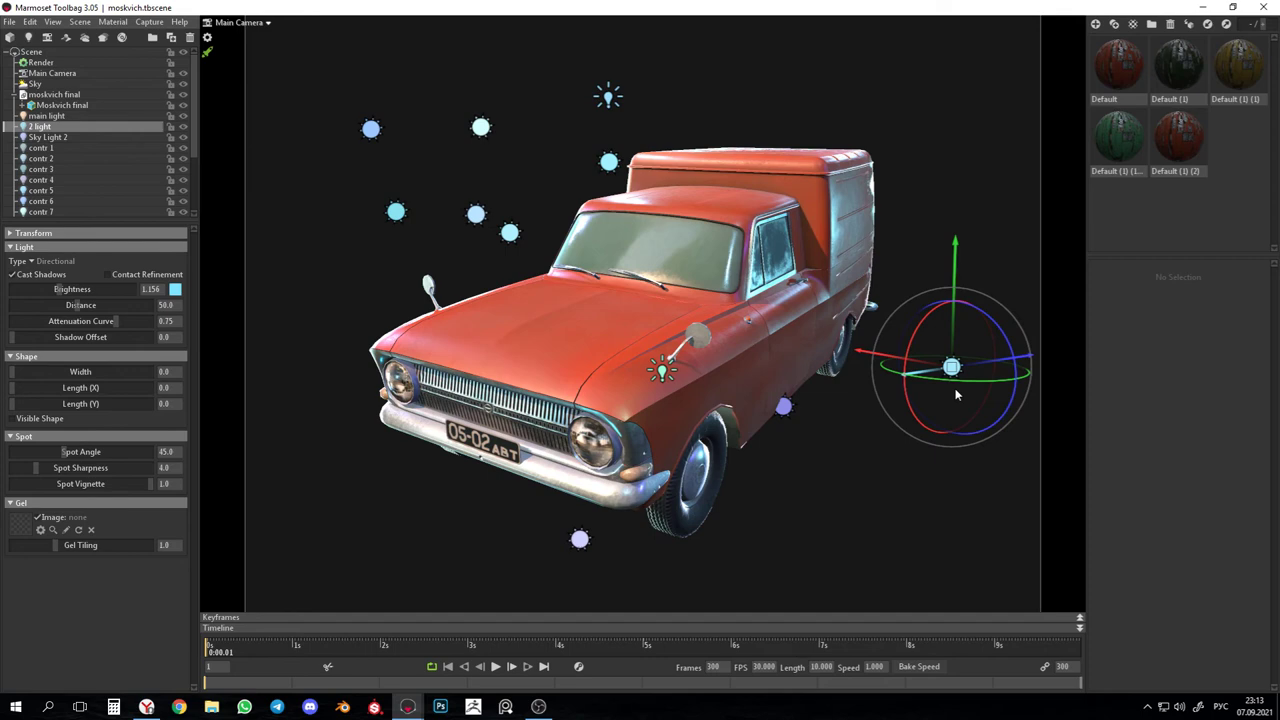
Sketch a reflection diagram on a screen capture, with a surface line, incoming ray, normal, reflected ray and equal angle marks.
key(Print)
drag(332, 48, 1069, 546)
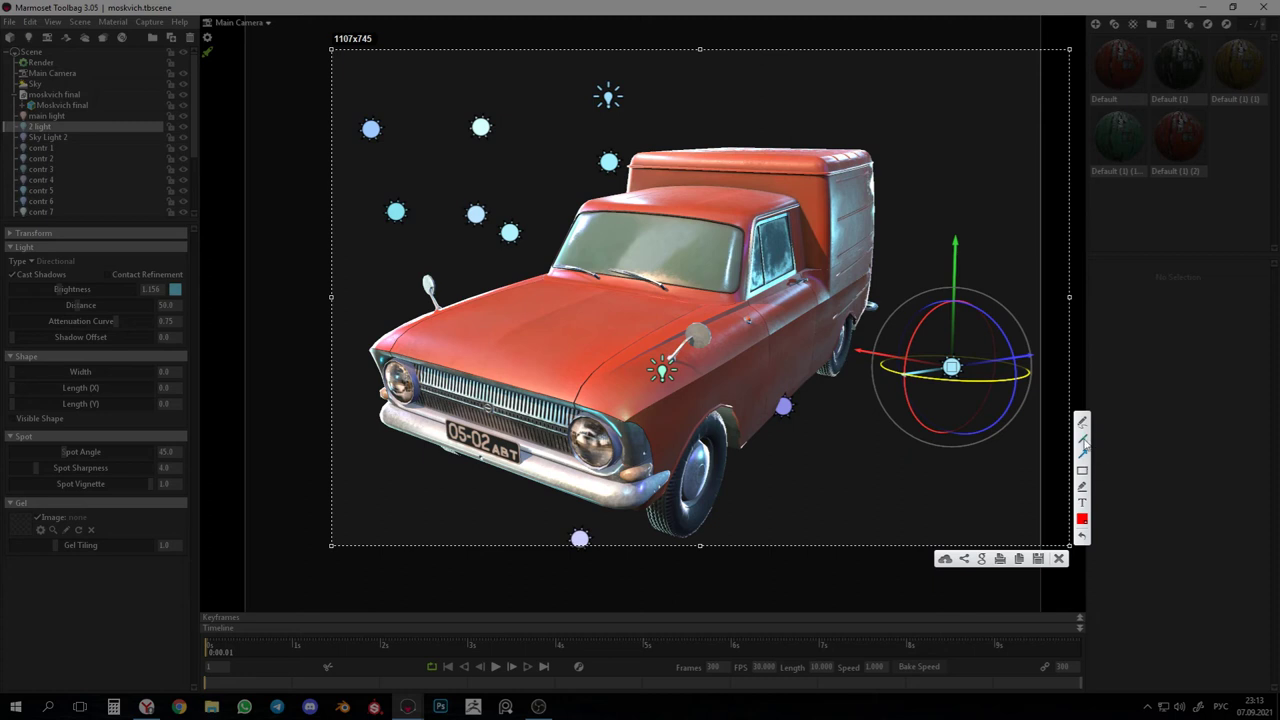
click(1083, 440)
drag(374, 189, 562, 189)
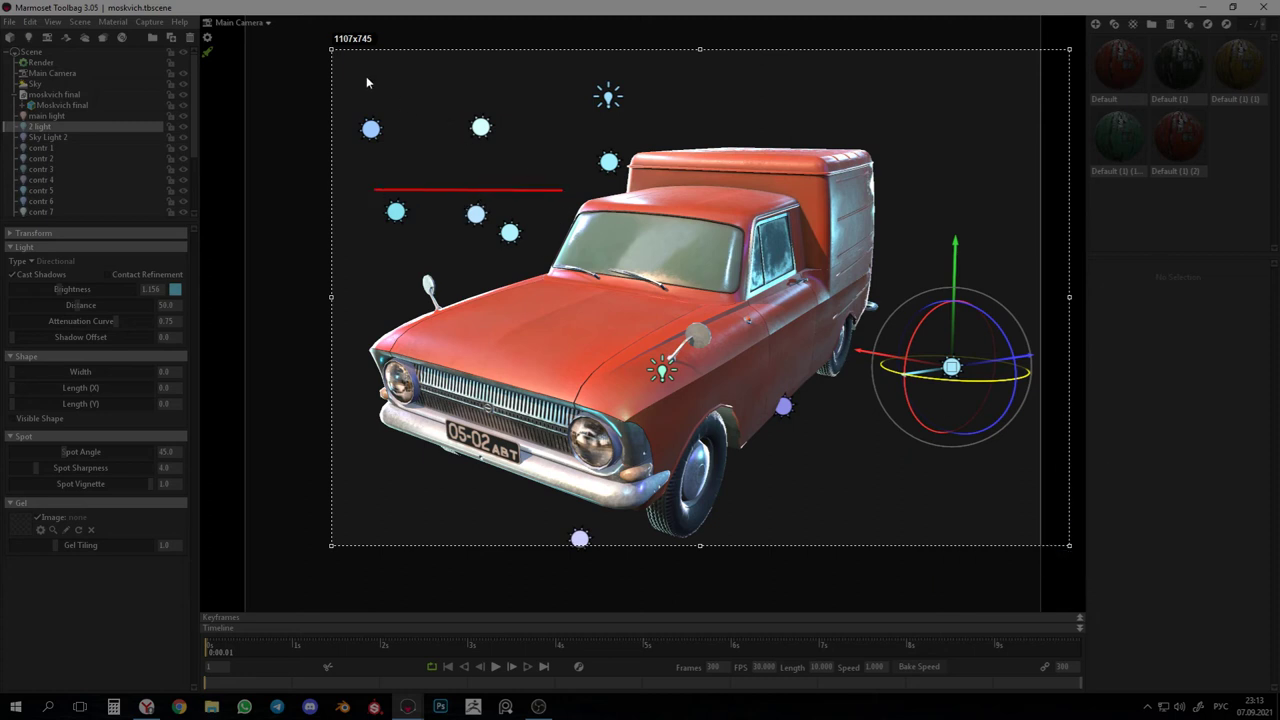
mouse_move(366, 76)
mouse_down()
mouse_move(448, 185)
mouse_move(453, 78)
mouse_up()
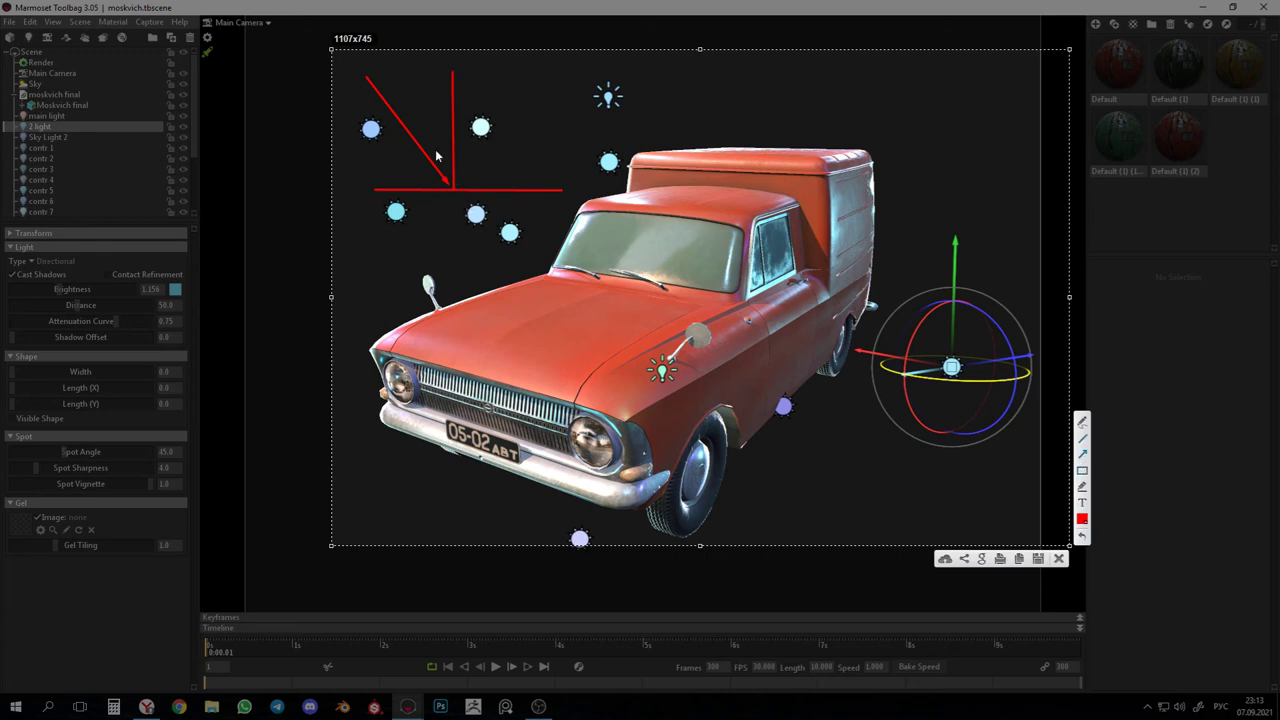
drag(425, 155, 455, 140)
drag(455, 192, 535, 72)
mouse_move(455, 146)
mouse_down()
mouse_move(480, 163)
mouse_move(437, 148)
mouse_move(463, 158)
mouse_up()
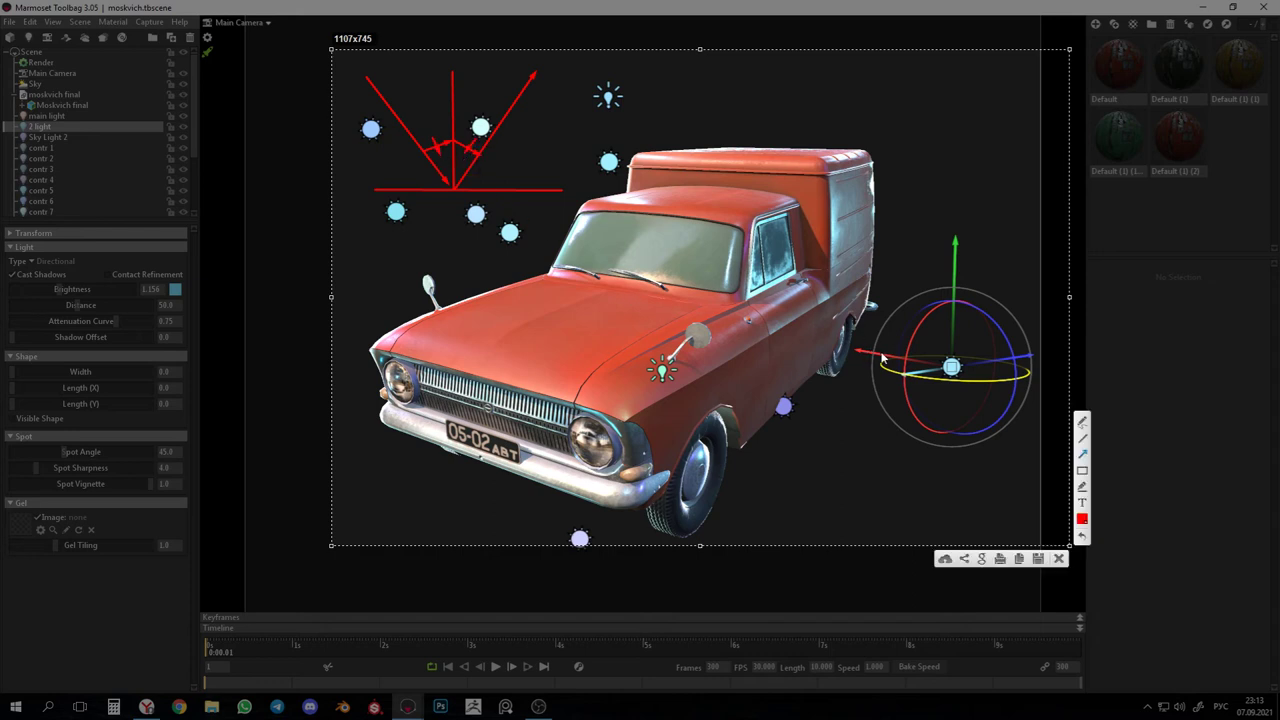
Draw a line and two arrows from the car's side window for the light's path and reflections, and discard the capture.
click(1082, 437)
mouse_move(772, 249)
mouse_down()
mouse_move(955, 300)
mouse_move(1038, 297)
mouse_up()
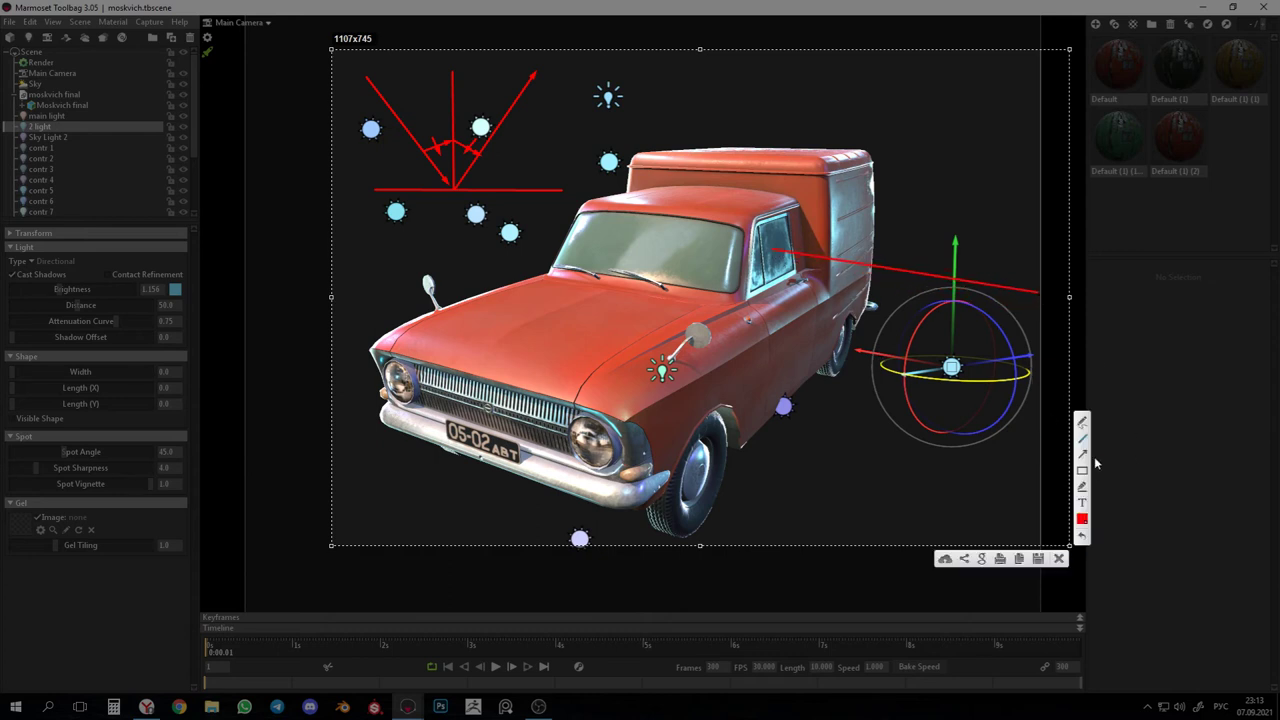
drag(774, 252, 1010, 201)
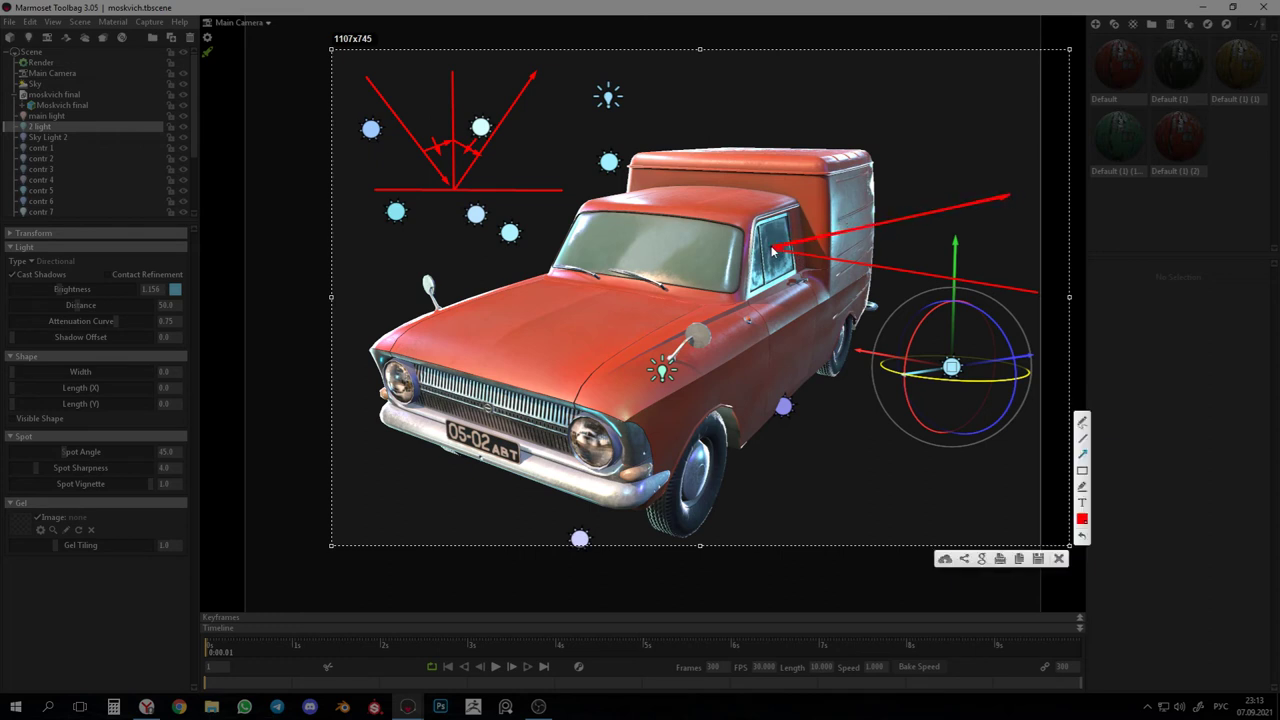
drag(774, 250, 768, 488)
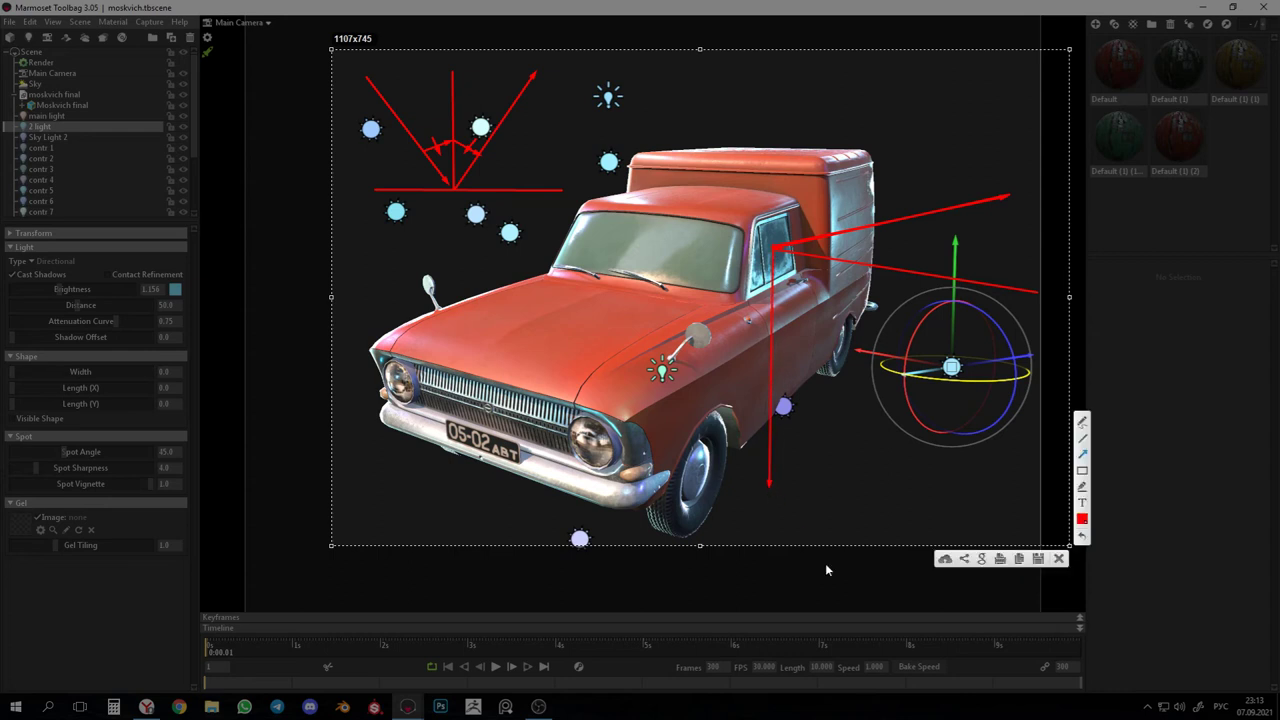
click(1059, 558)
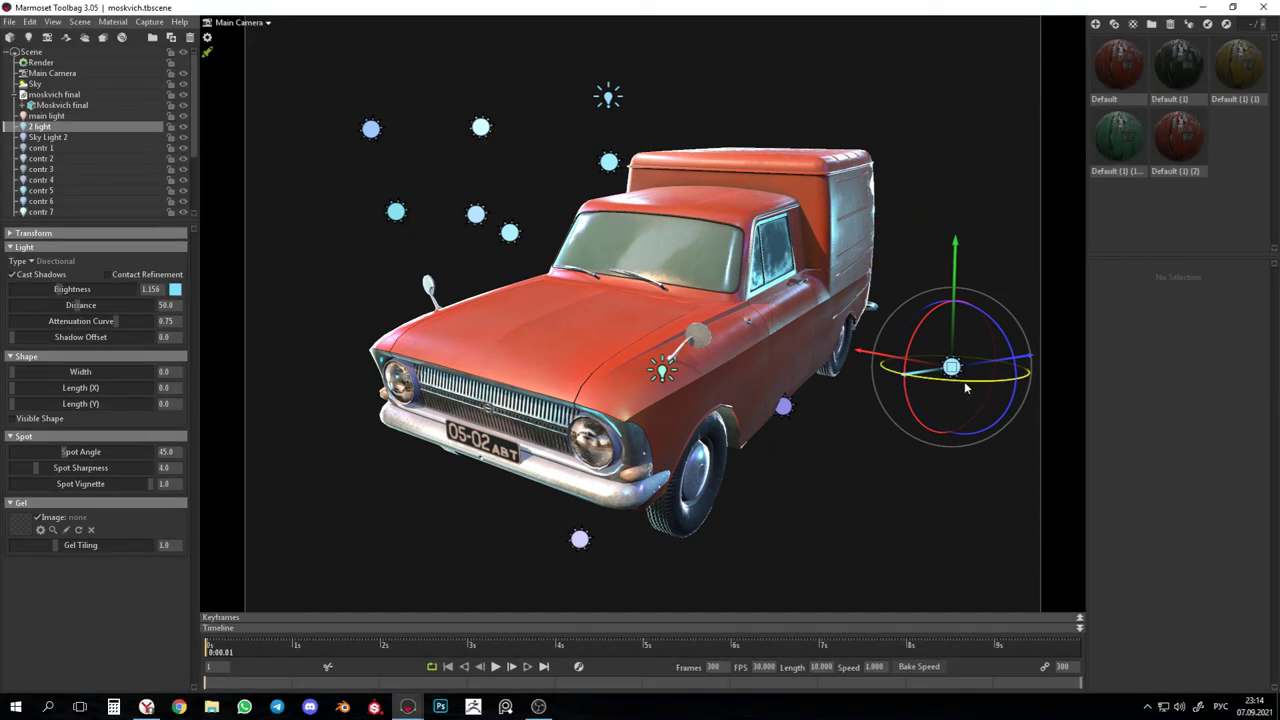
Rotate 2 light around its vertical axis to shift its reflection on the side window, and deselect it.
drag(960, 385, 865, 386)
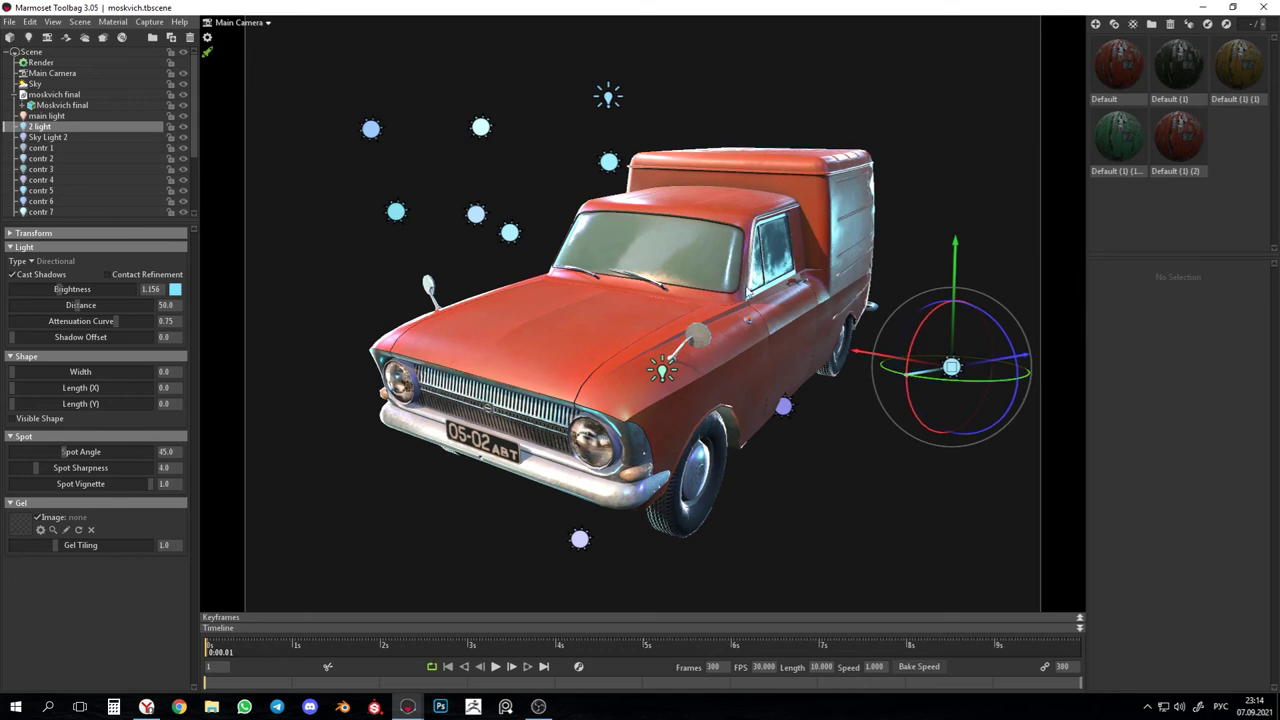
click(862, 478)
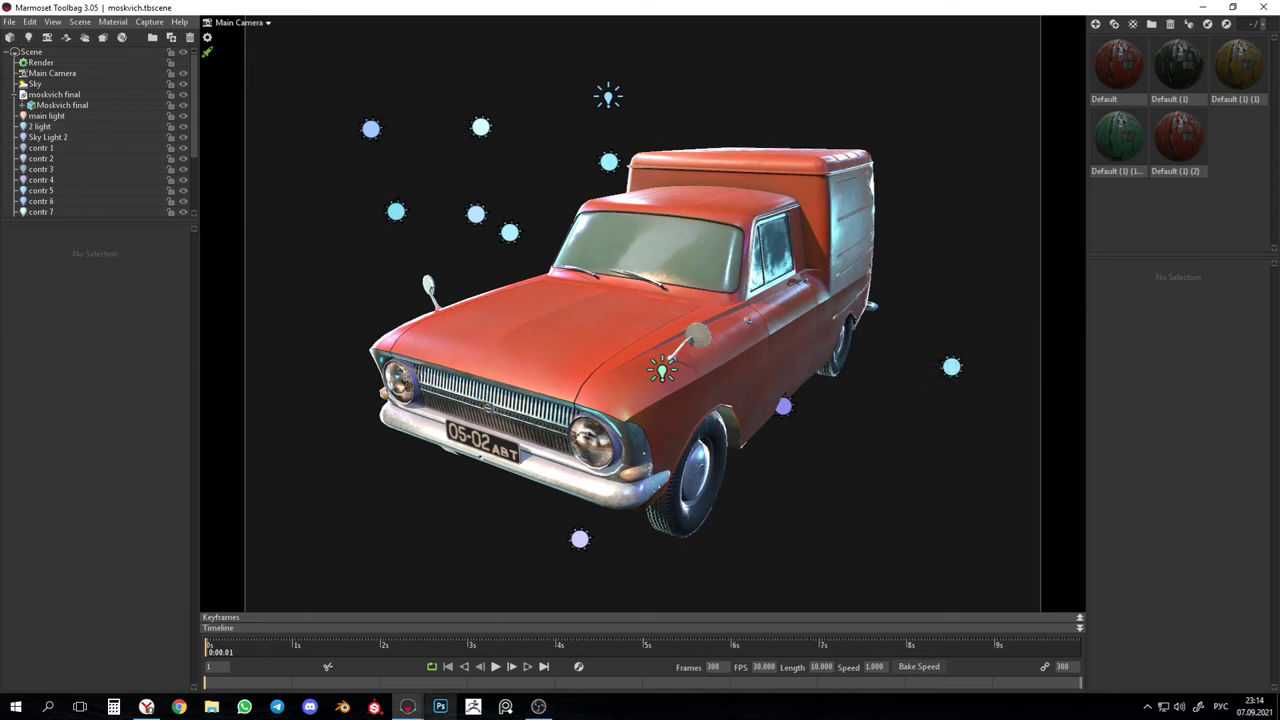
mouse_move(407, 706)
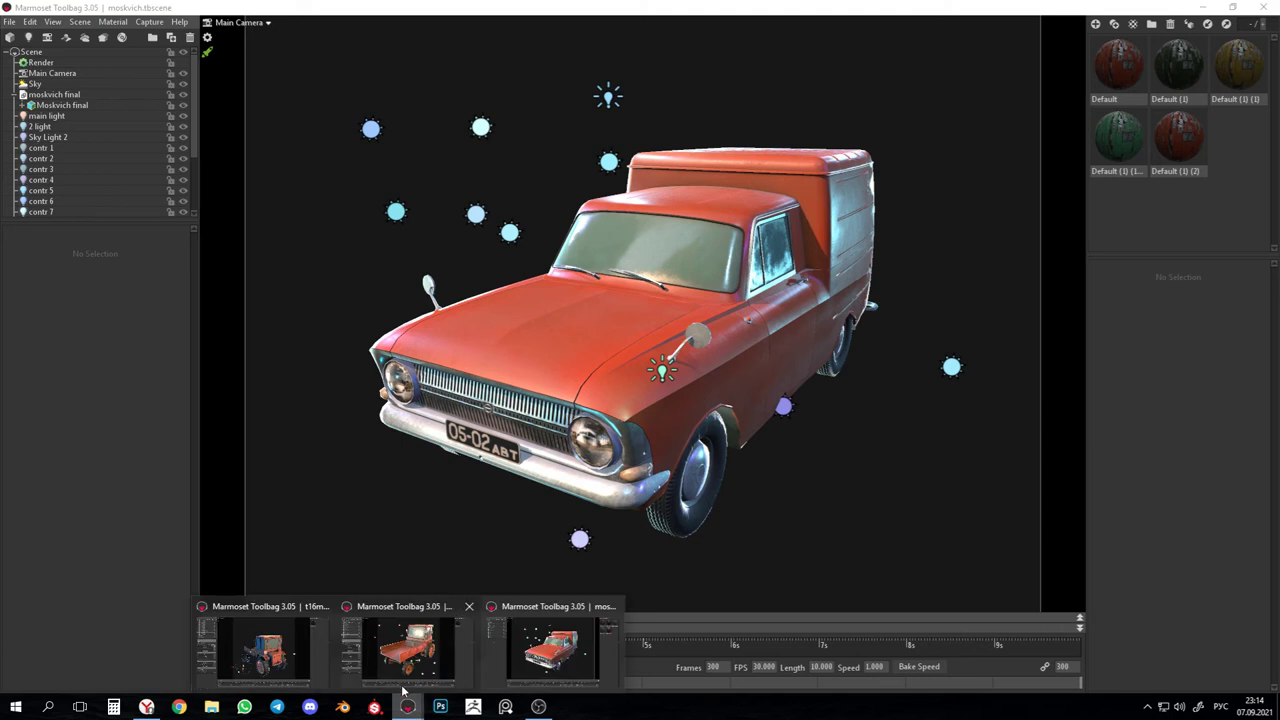
Switch to the t16m tractor scene and go through the lights in its group, checking their visibility.
click(275, 660)
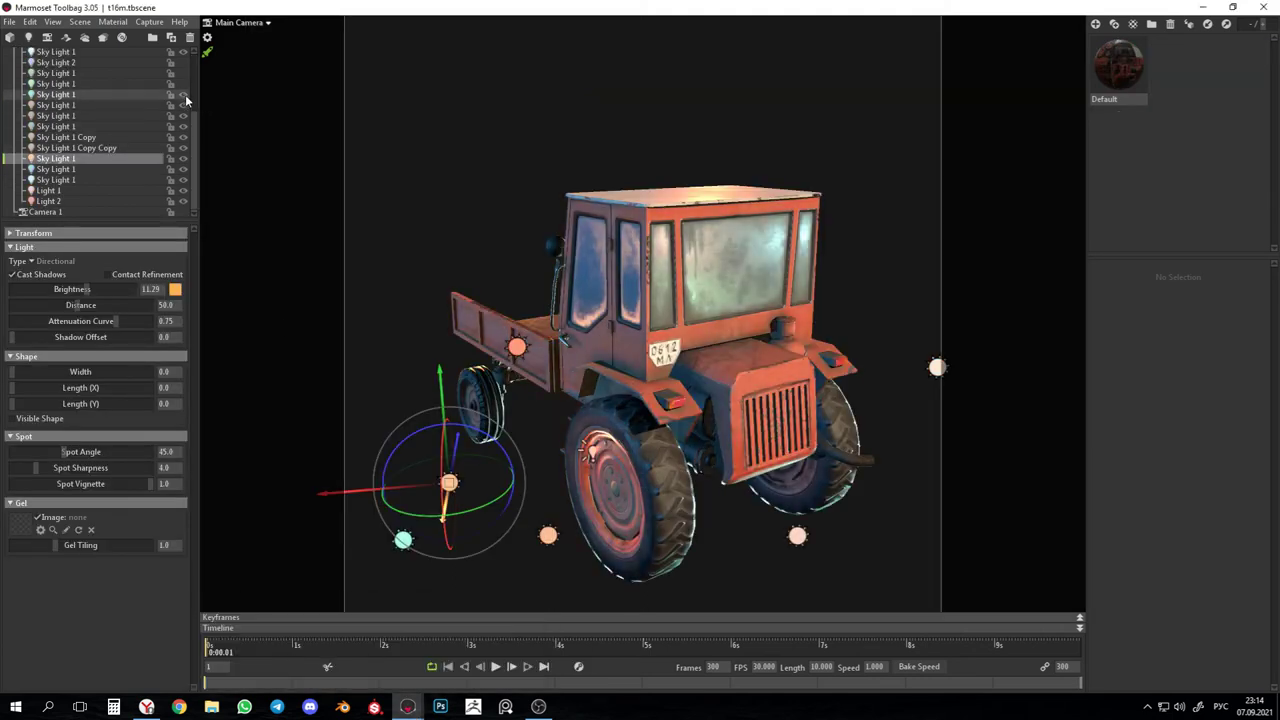
scroll(185, 100, up, 3)
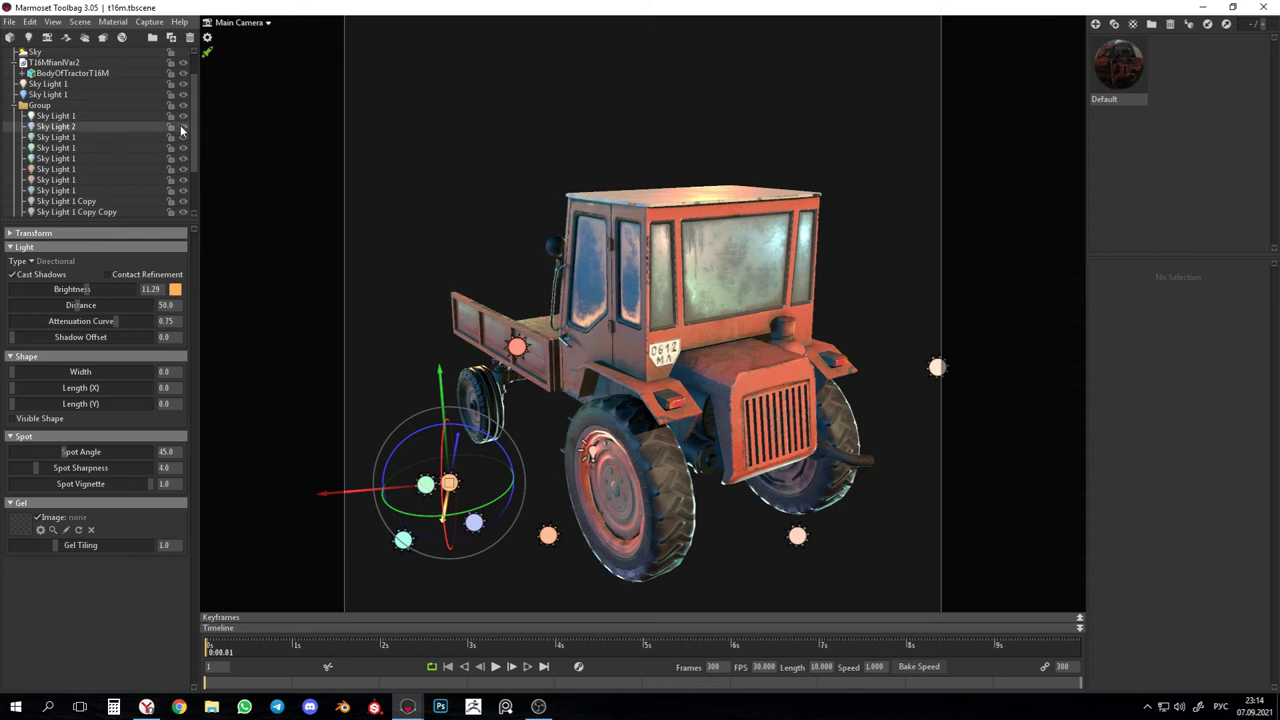
scroll(181, 125, up, 2)
scroll(187, 90, down, 4)
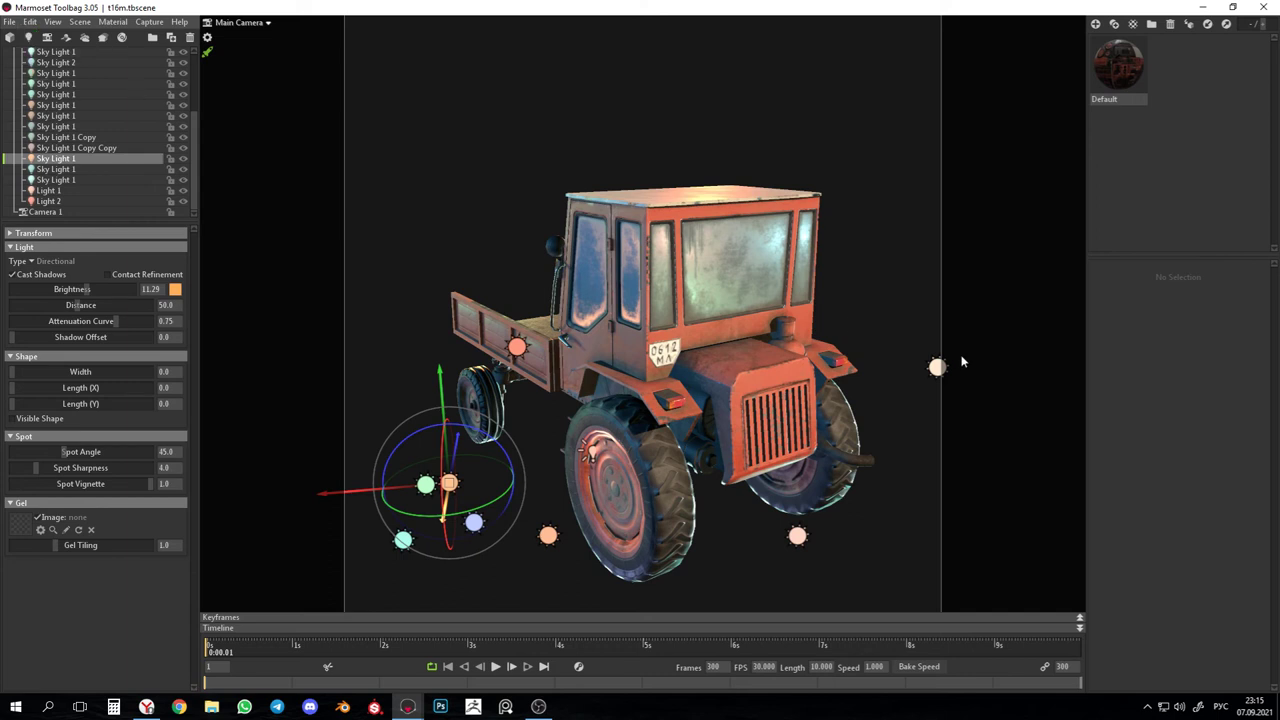
Move Sky Light 1 Copy away from the near front wheel into the empty space below the tractor's far front wheel.
click(73, 170)
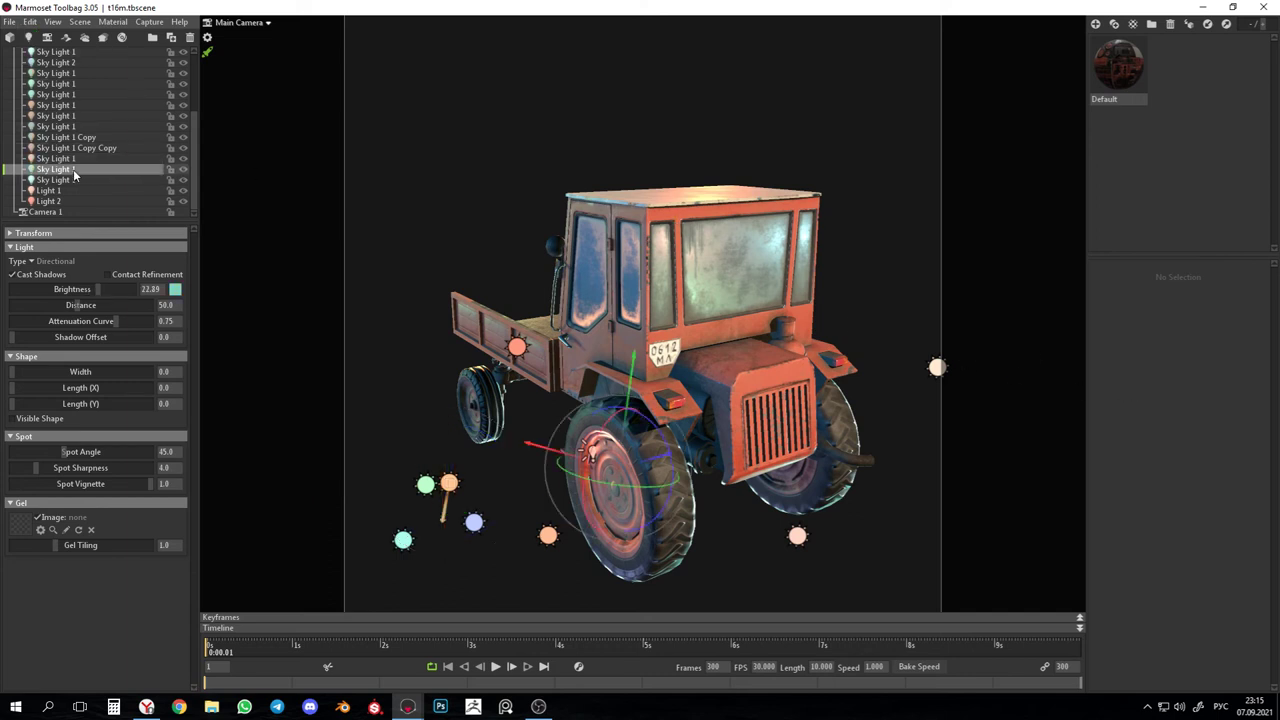
click(183, 138)
click(134, 137)
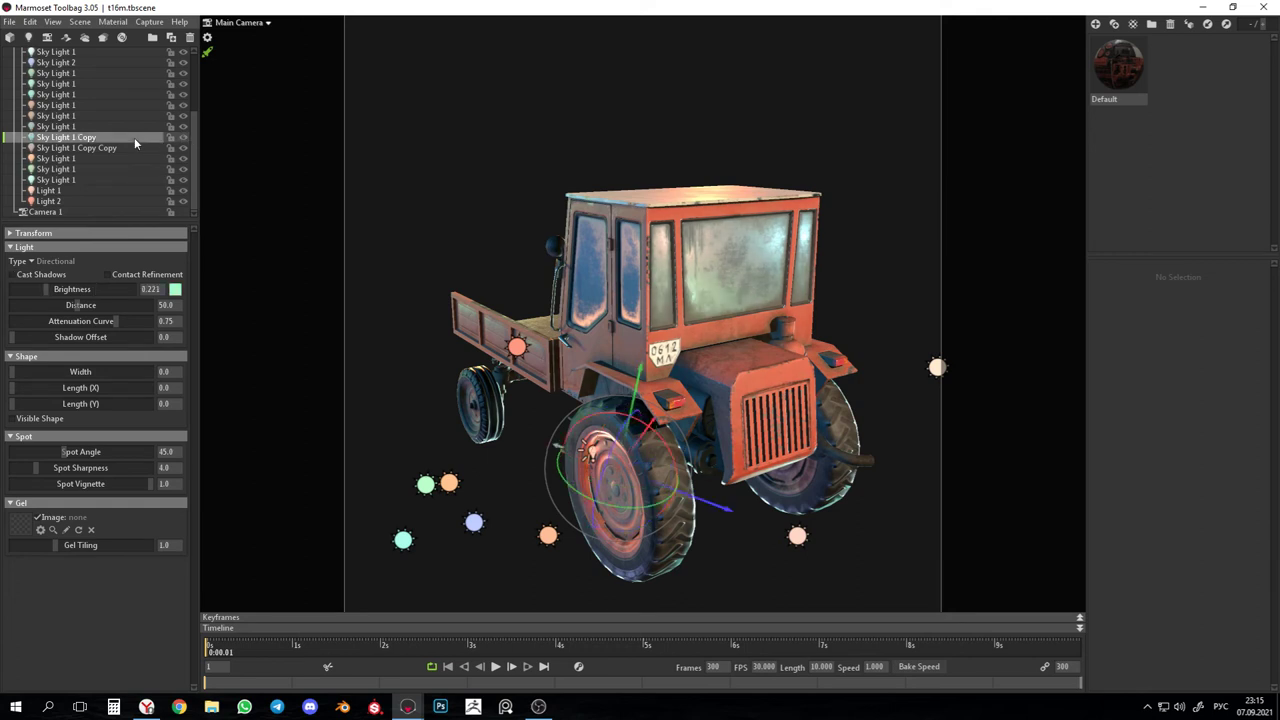
drag(703, 507, 887, 585)
Add a child light on the Sky's environment image and set the sky brightness to 0.692.
scroll(75, 108, up, 3)
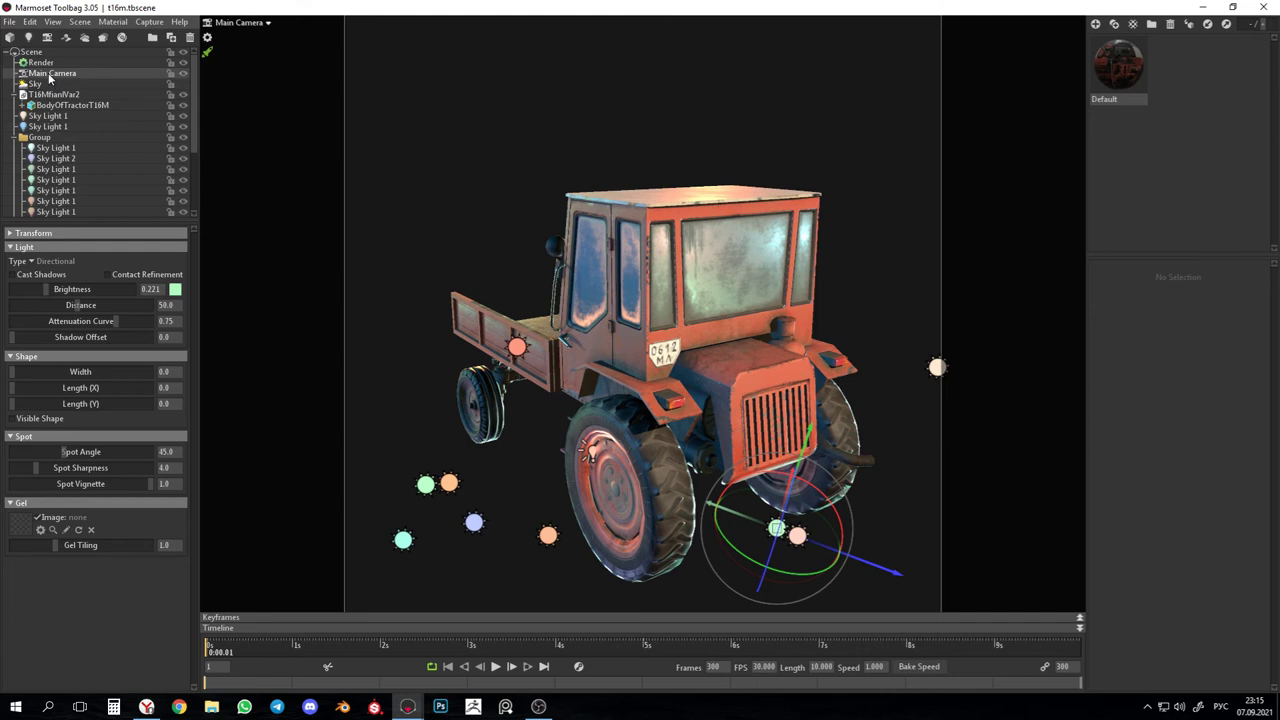
click(42, 84)
click(67, 367)
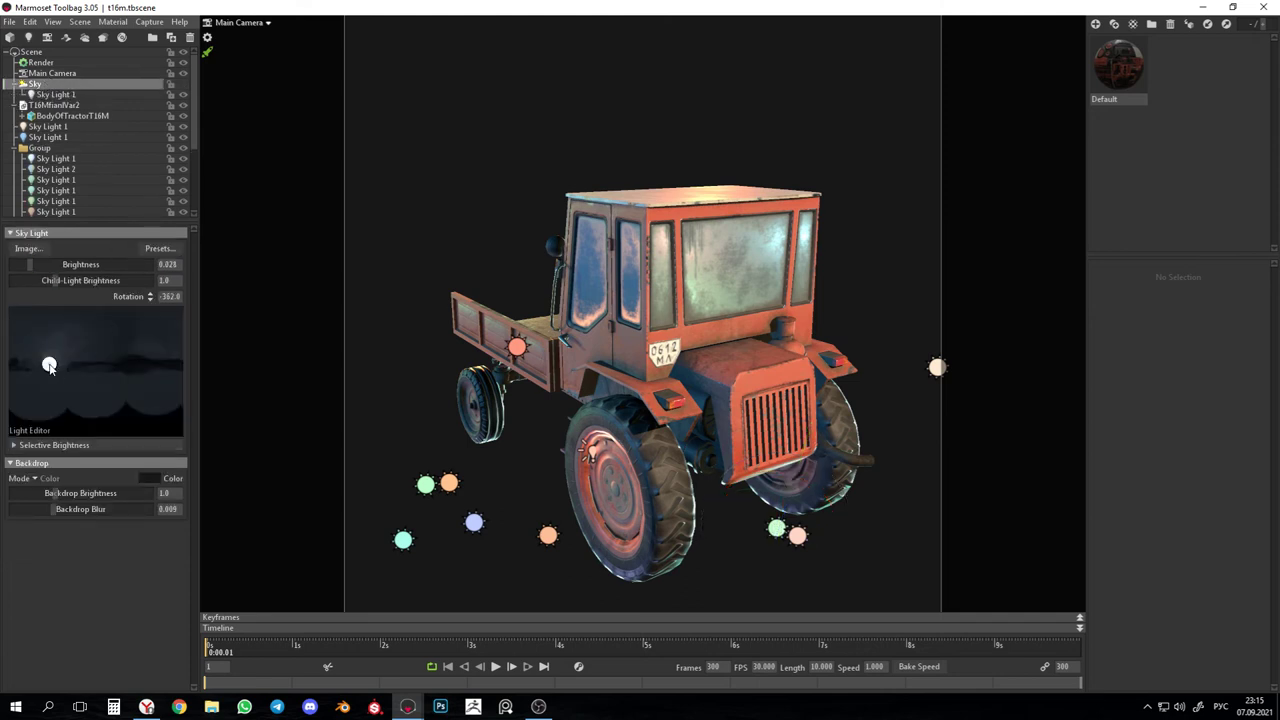
mouse_move(58, 362)
mouse_down()
mouse_move(43, 333)
mouse_move(64, 342)
mouse_up()
drag(31, 264, 52, 264)
Shift the child light across the sky image to compare its effect on the tractor, and delete it.
mouse_move(60, 352)
mouse_down()
mouse_move(44, 321)
mouse_move(151, 371)
mouse_move(79, 335)
mouse_move(101, 330)
mouse_move(66, 360)
mouse_move(33, 335)
mouse_move(113, 328)
mouse_move(50, 352)
mouse_move(57, 364)
mouse_move(77, 346)
mouse_move(159, 366)
mouse_move(152, 350)
mouse_up()
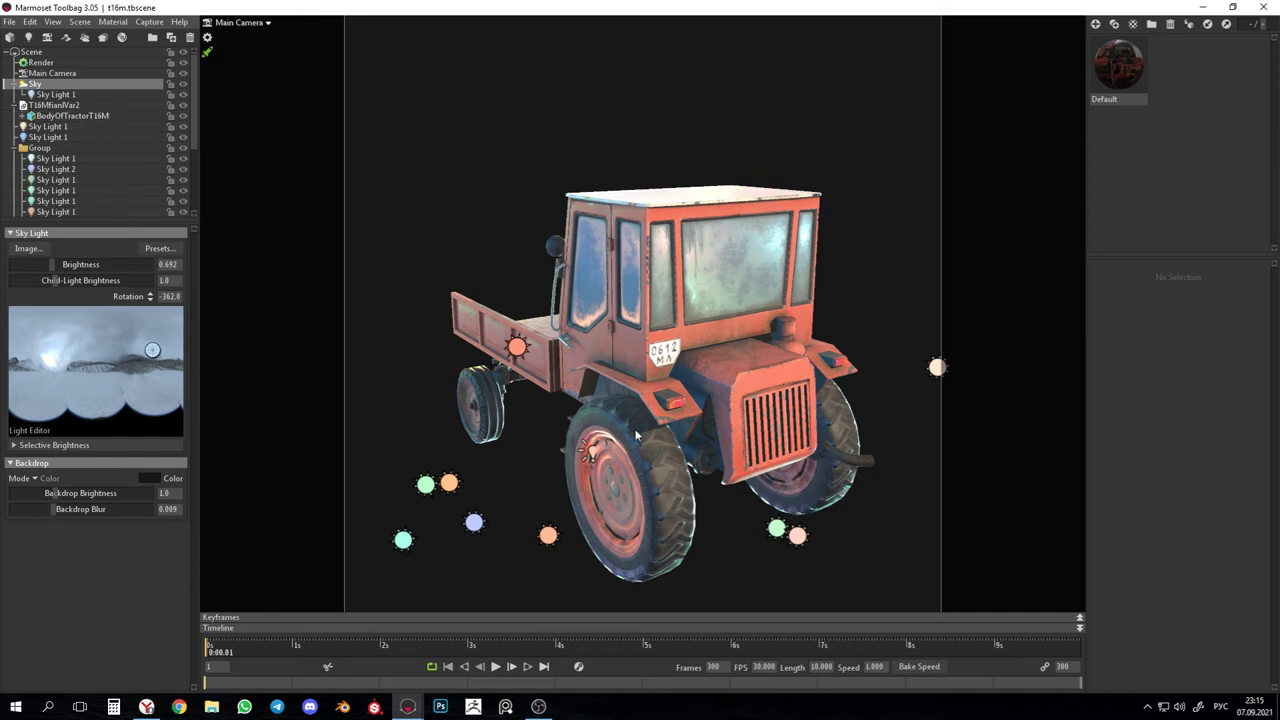
drag(152, 350, 101, 330)
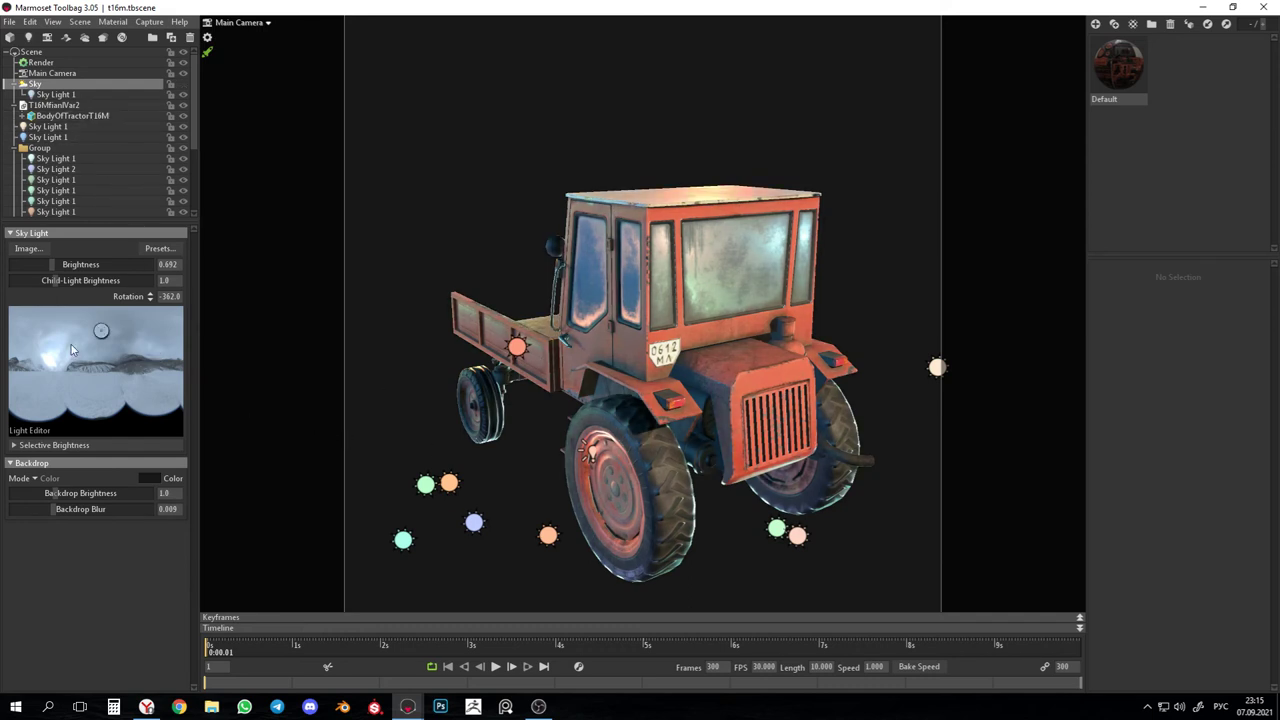
key(Escape)
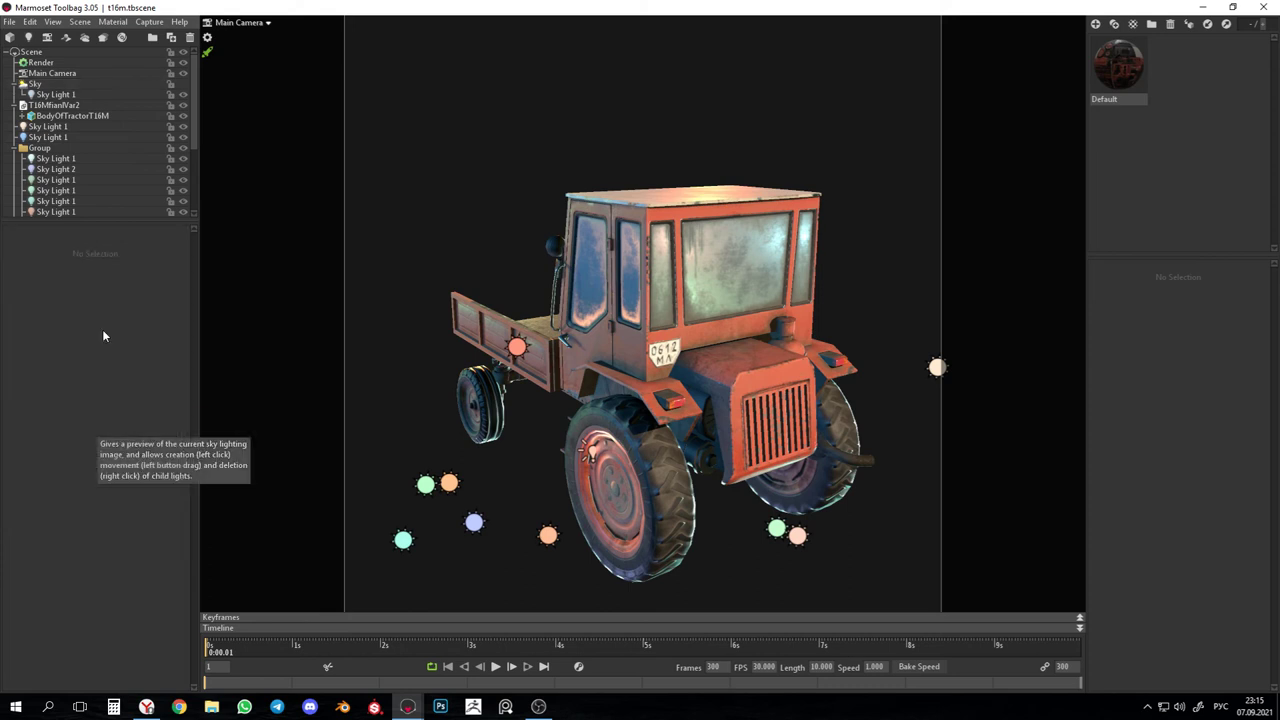
click(64, 94)
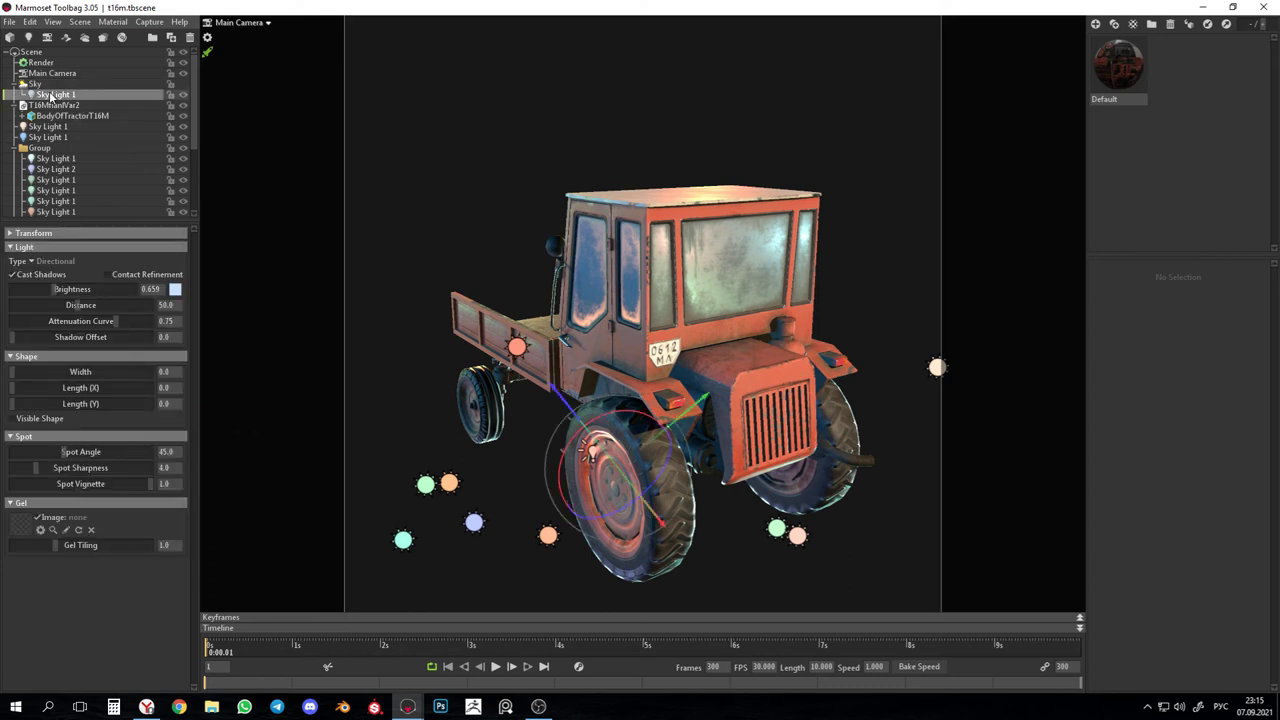
key(Delete)
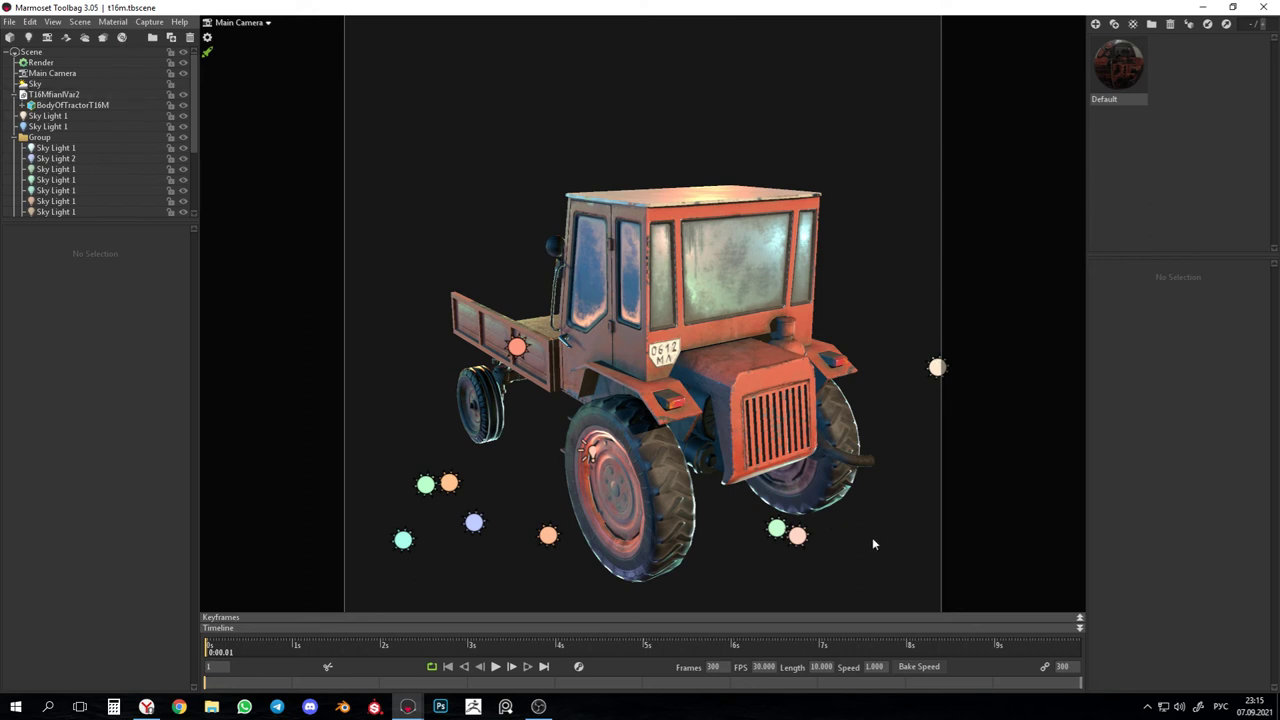
Try the Blurred Sky, Ambient Sky and Sky backdrop modes for the tractor scene's Sky.
scroll(130, 154, down, 2)
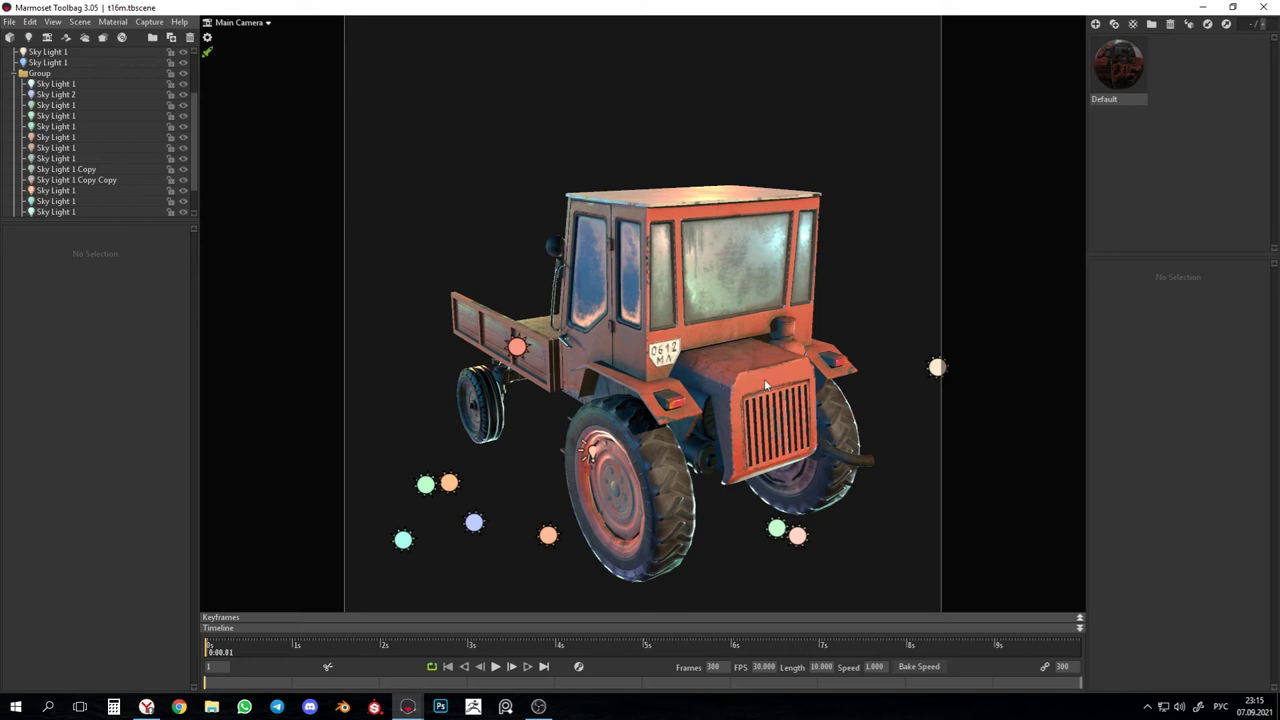
drag(899, 479, 822, 425)
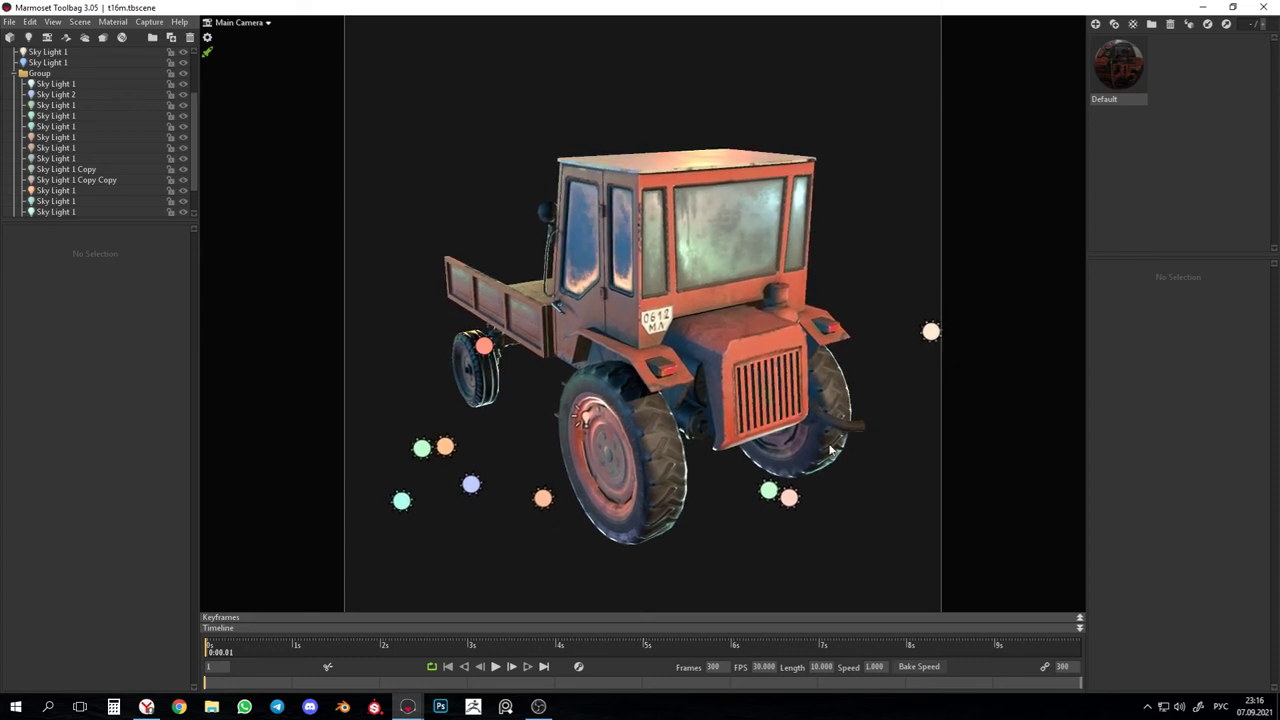
scroll(127, 108, up, 2)
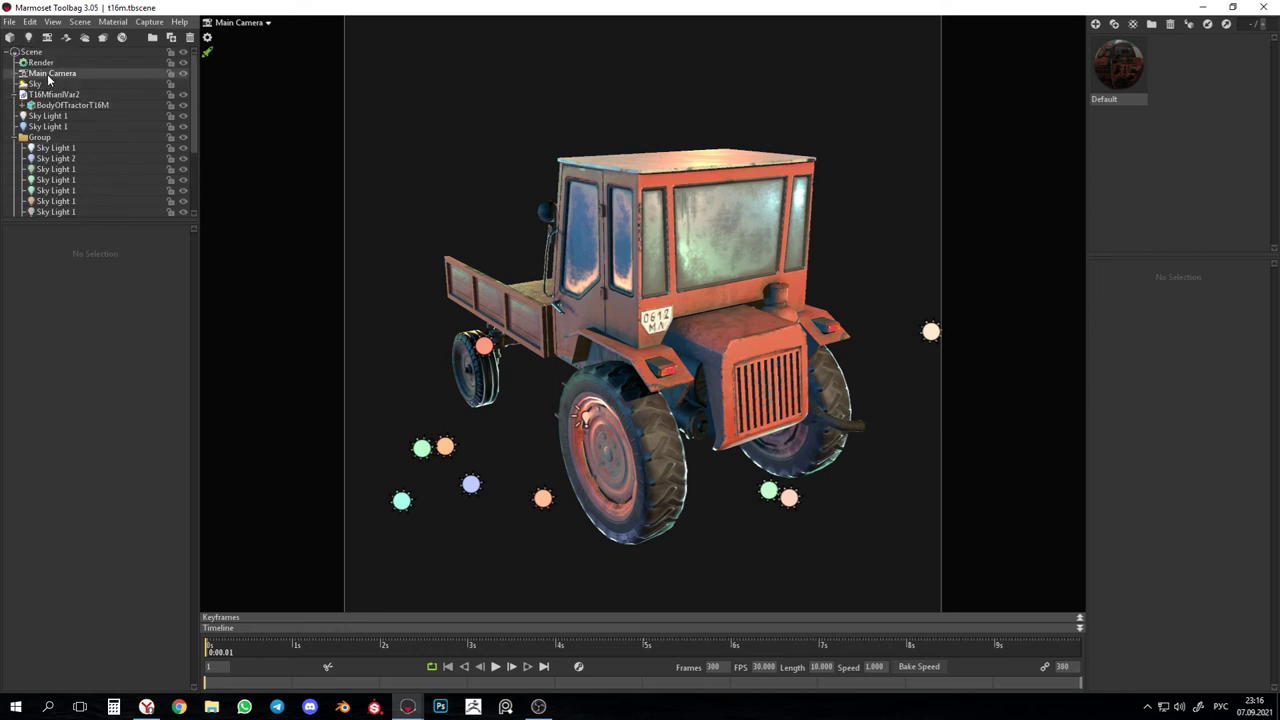
click(40, 84)
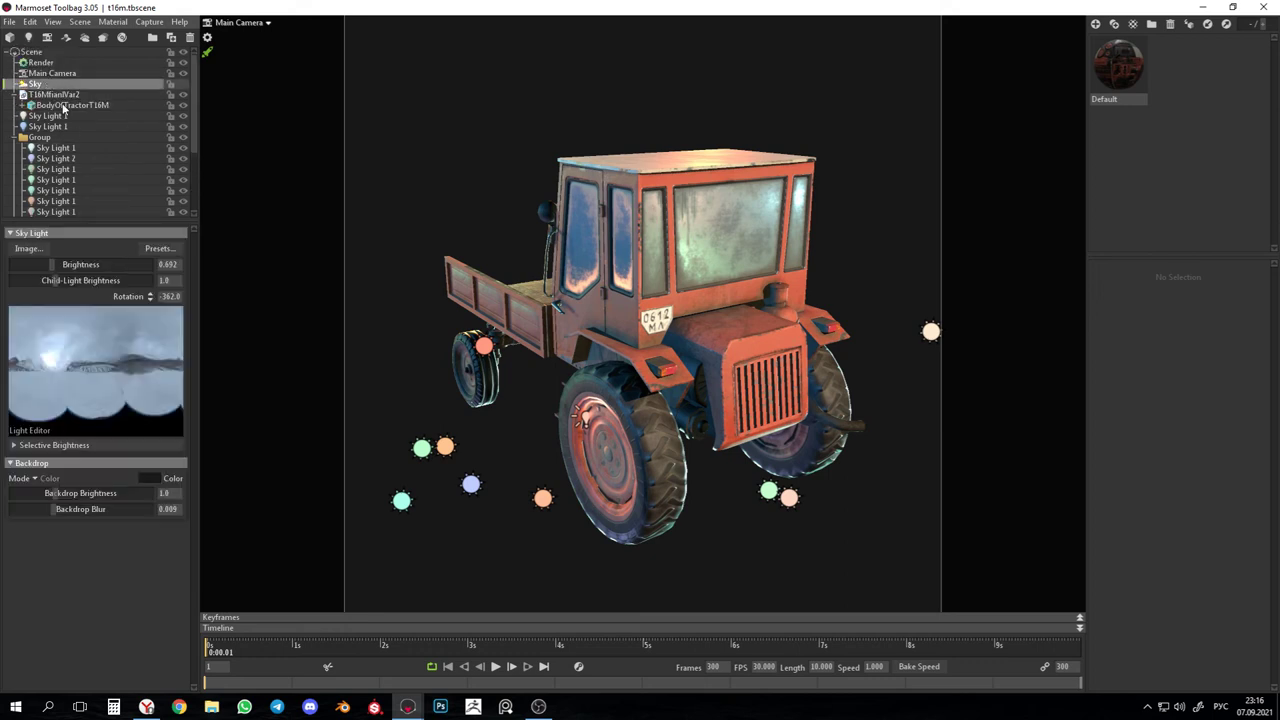
click(44, 478)
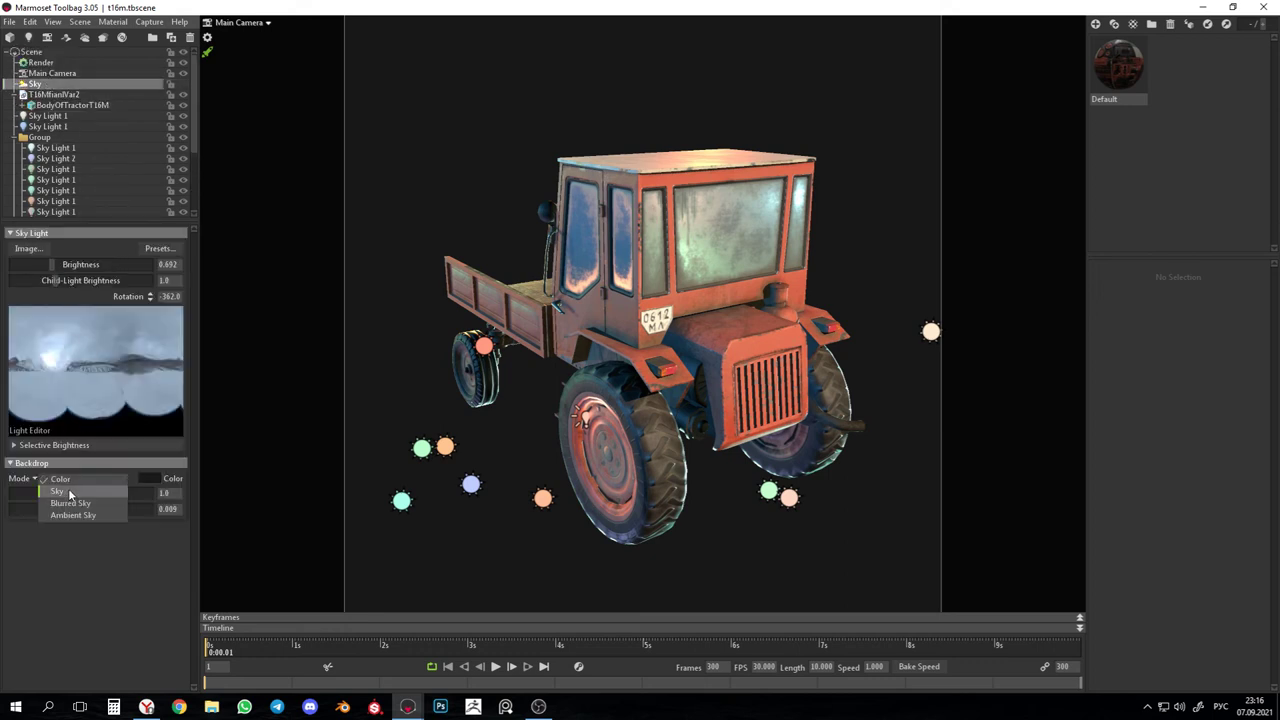
click(70, 503)
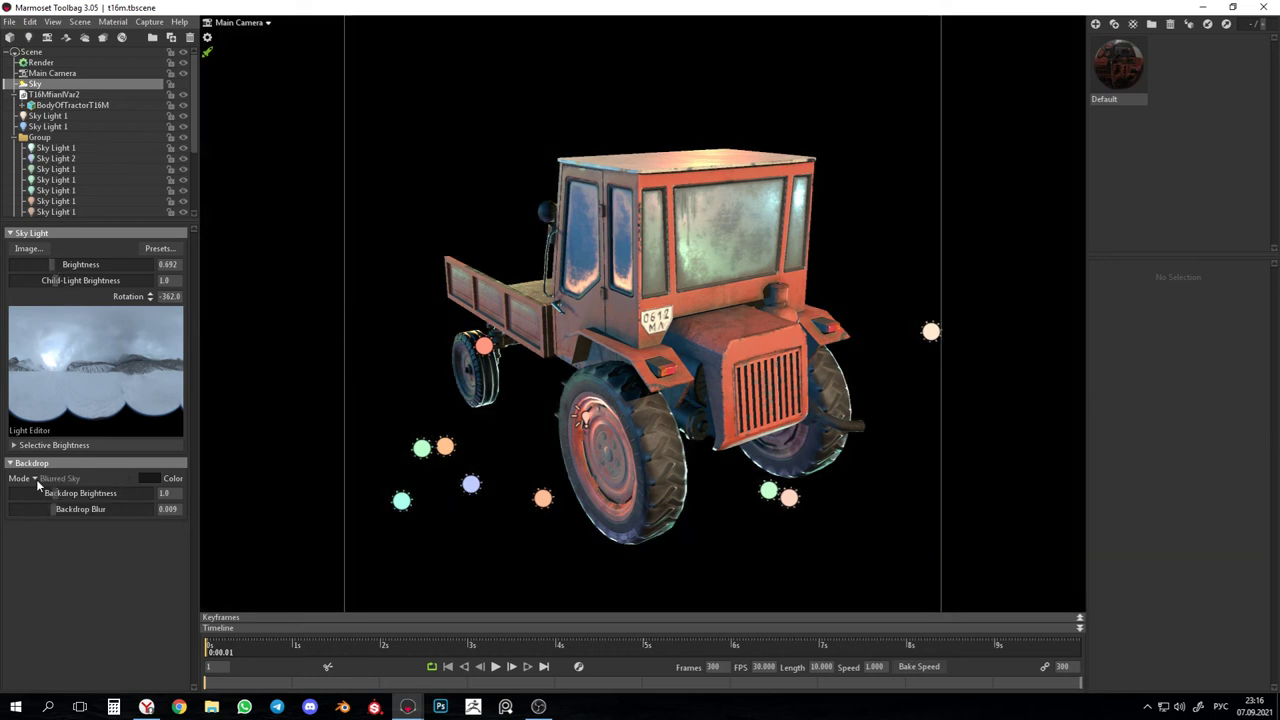
click(36, 479)
click(68, 516)
click(37, 480)
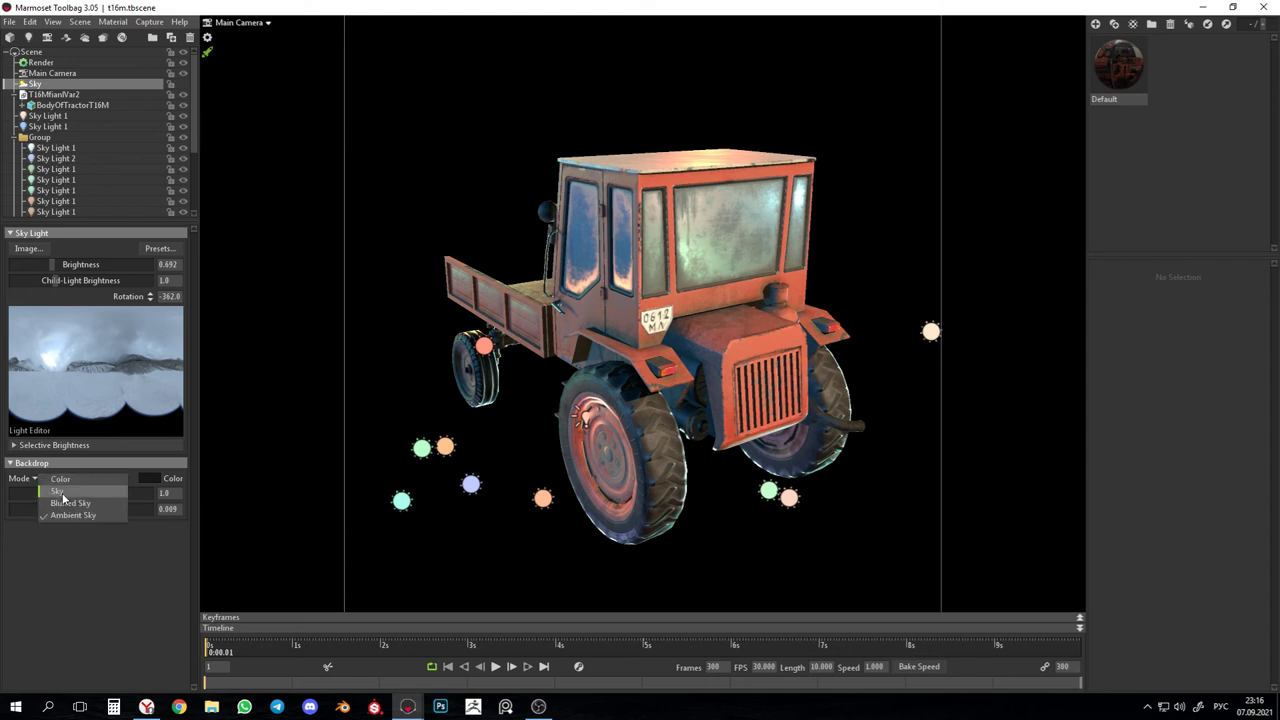
click(62, 493)
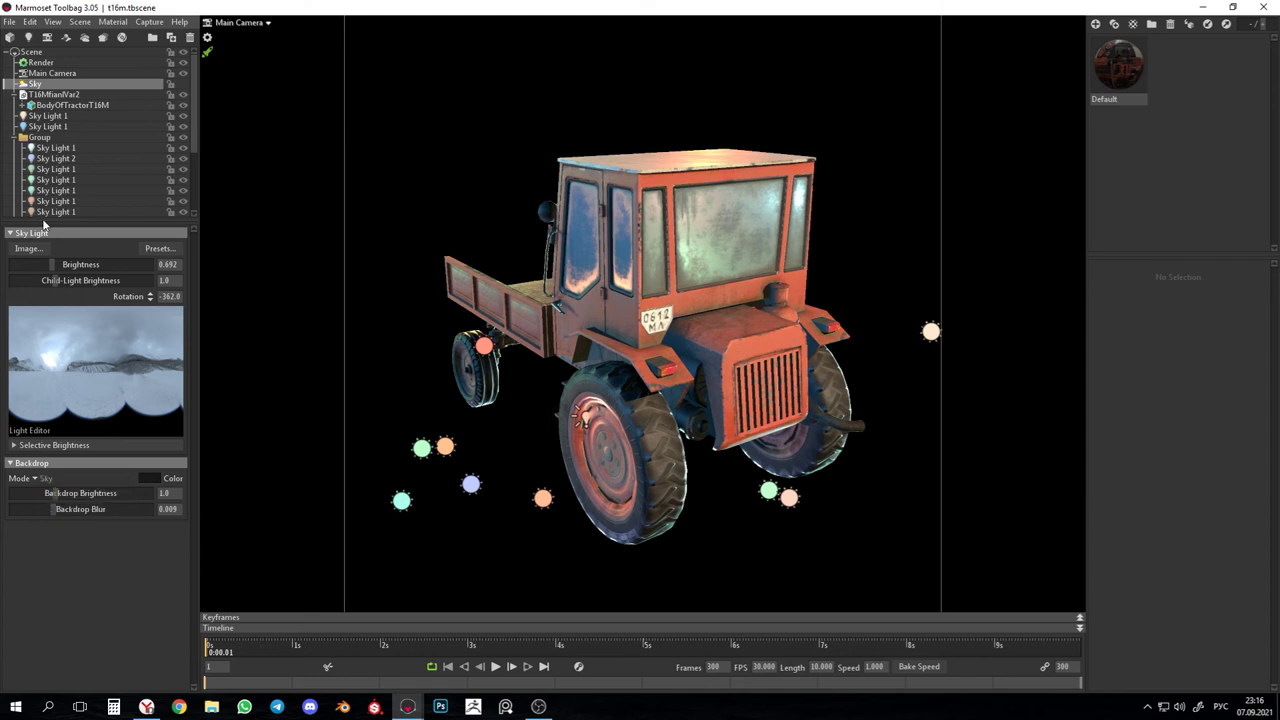
Set the sky brightness to 0.454 and the backdrop mode to Color.
mouse_move(55, 265)
mouse_down()
mouse_move(70, 280)
mouse_move(42, 266)
mouse_move(50, 281)
mouse_up()
click(37, 481)
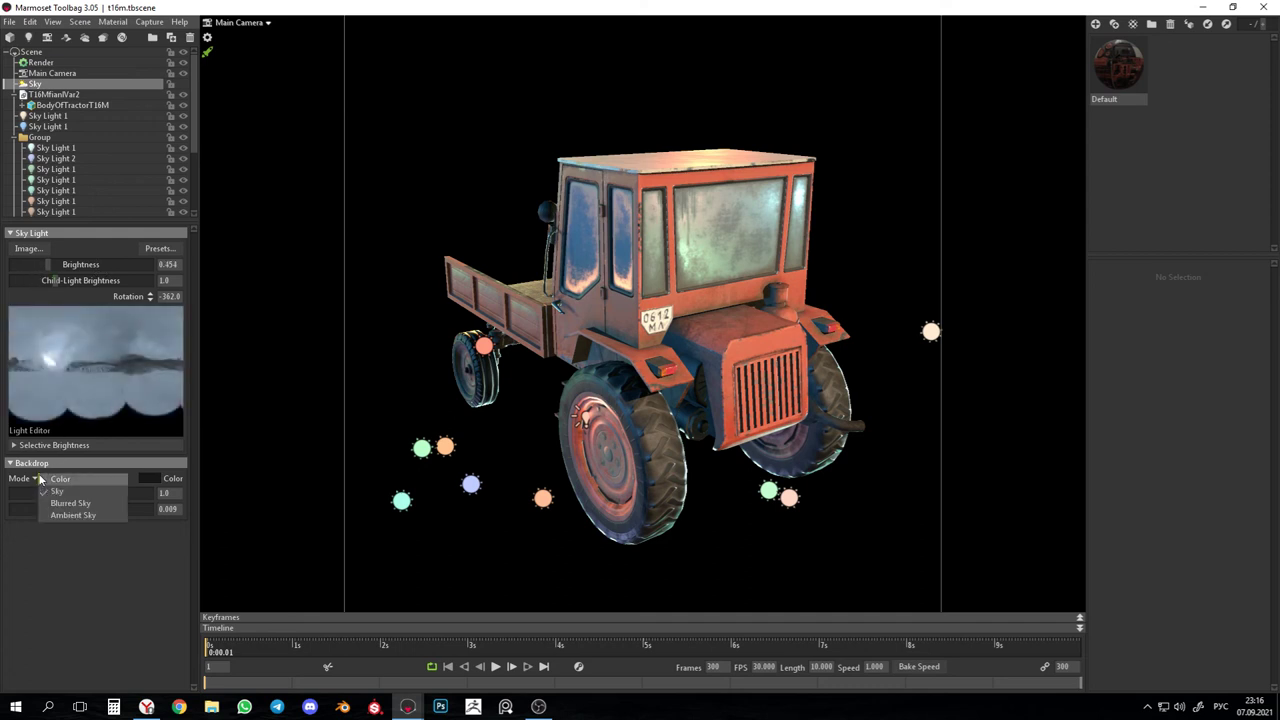
click(38, 480)
click(37, 480)
click(57, 485)
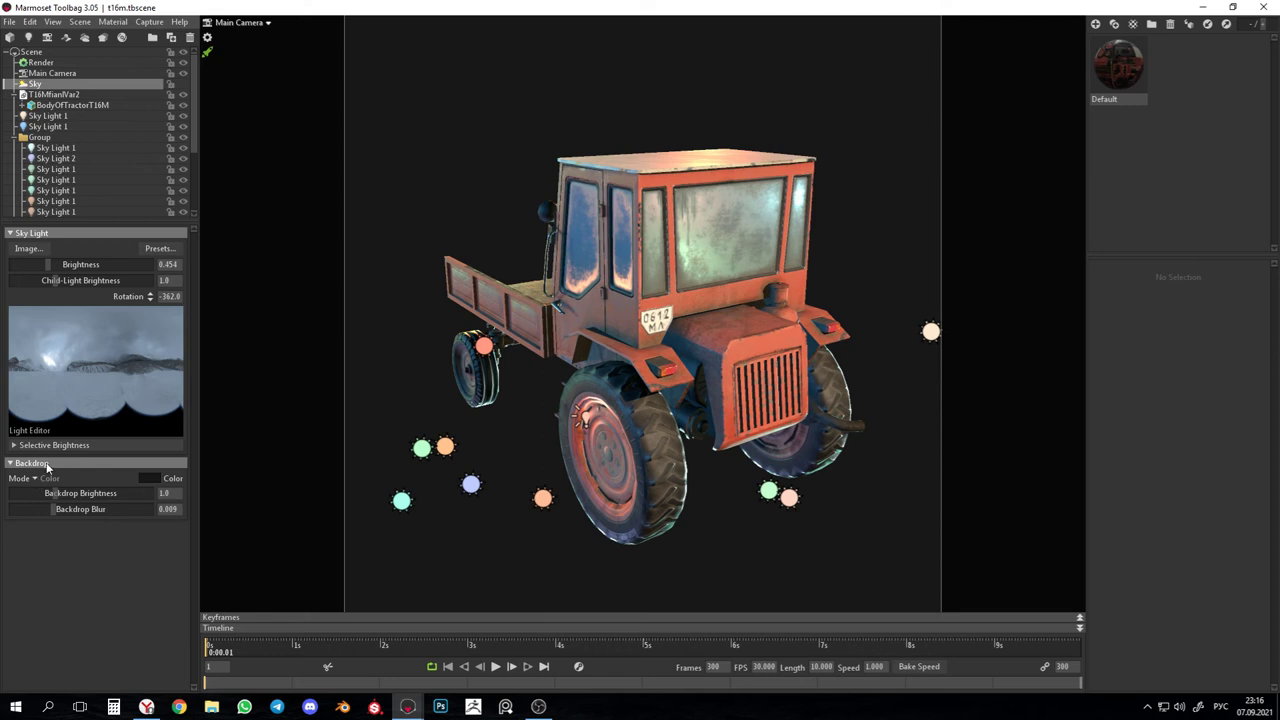
Load the Desert Road sky preset and set the backdrop mode to Sky.
click(160, 248)
click(349, 526)
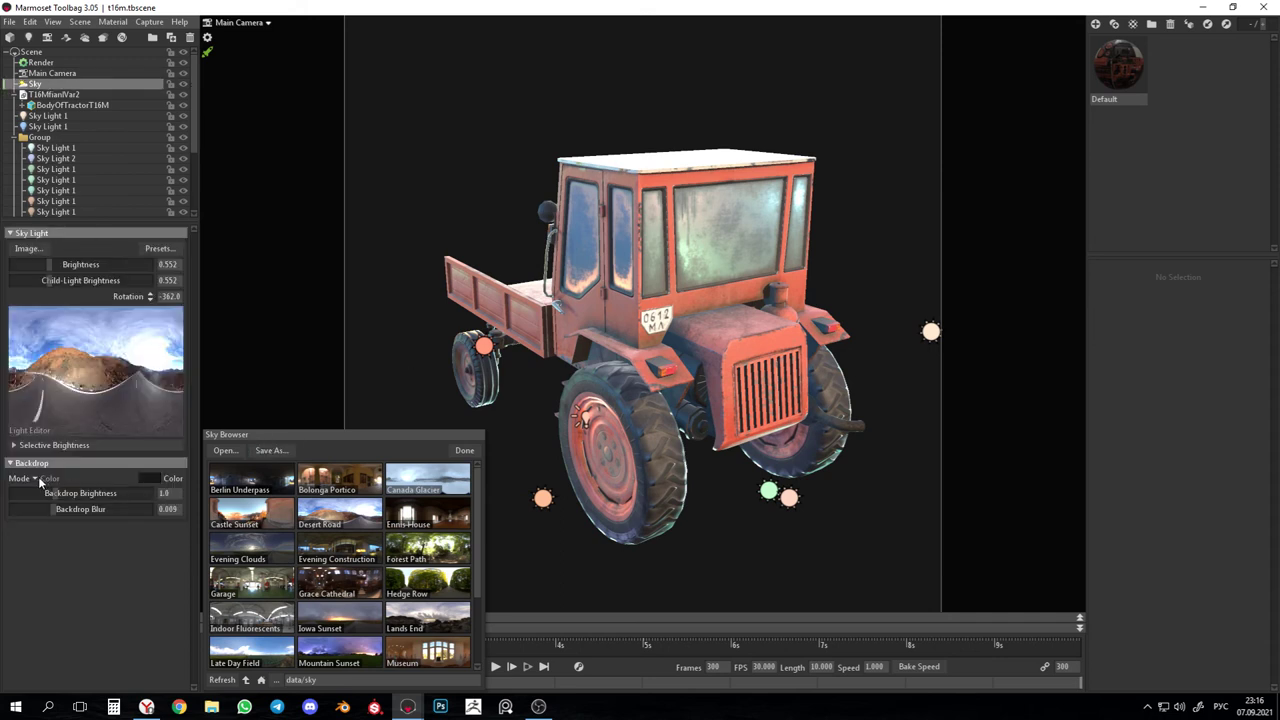
click(40, 481)
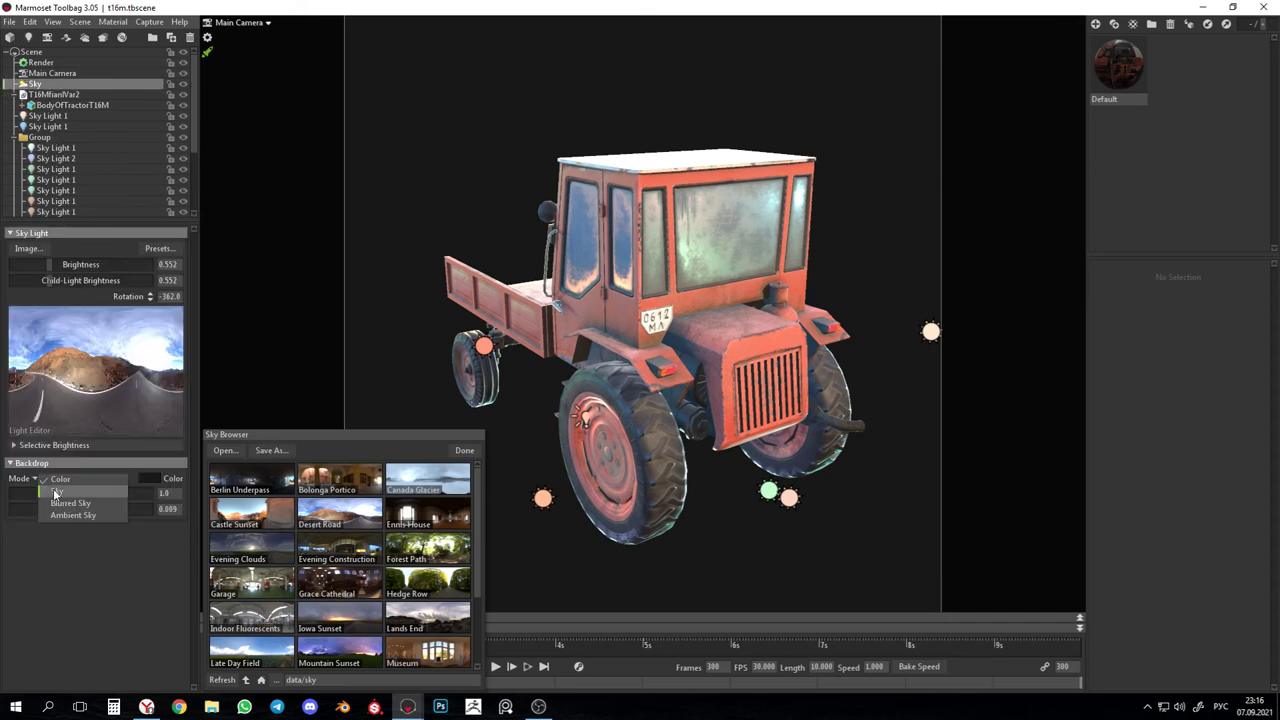
click(57, 494)
Try the Blurred Sky and Ambient Sky backdrops with the Desert Road preset, and rotate the sky to about -524.5.
click(40, 481)
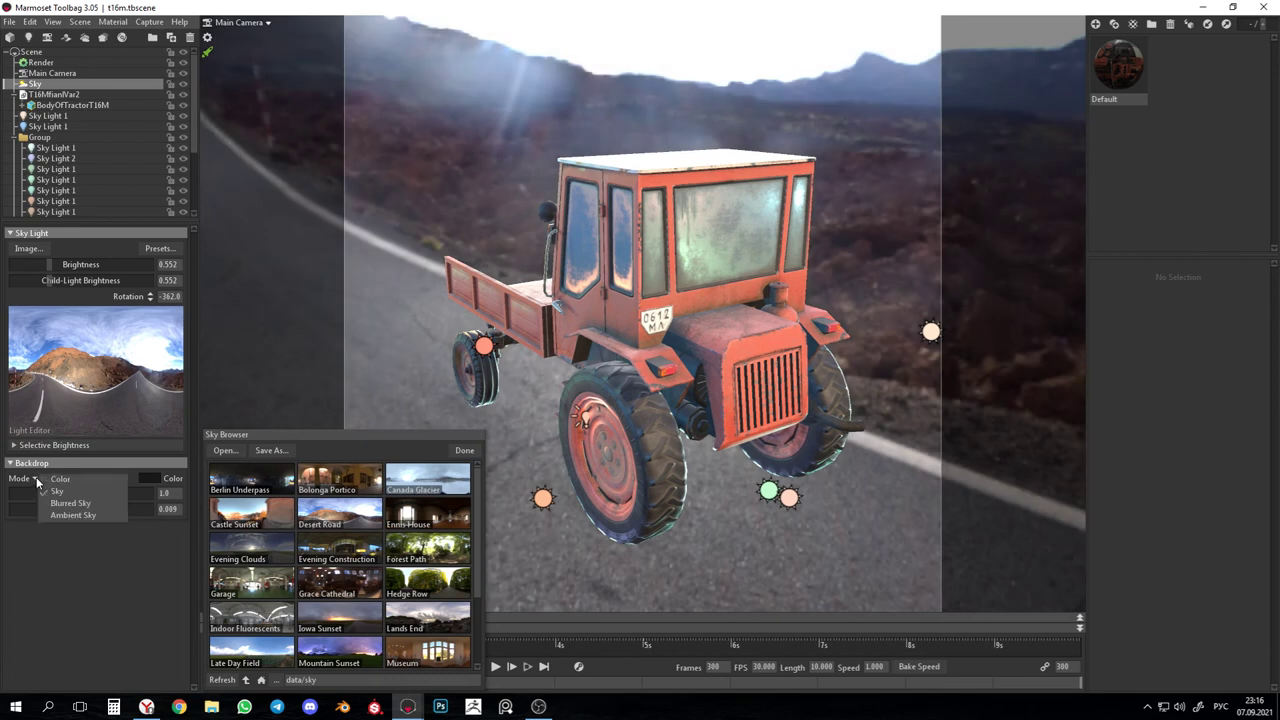
click(78, 495)
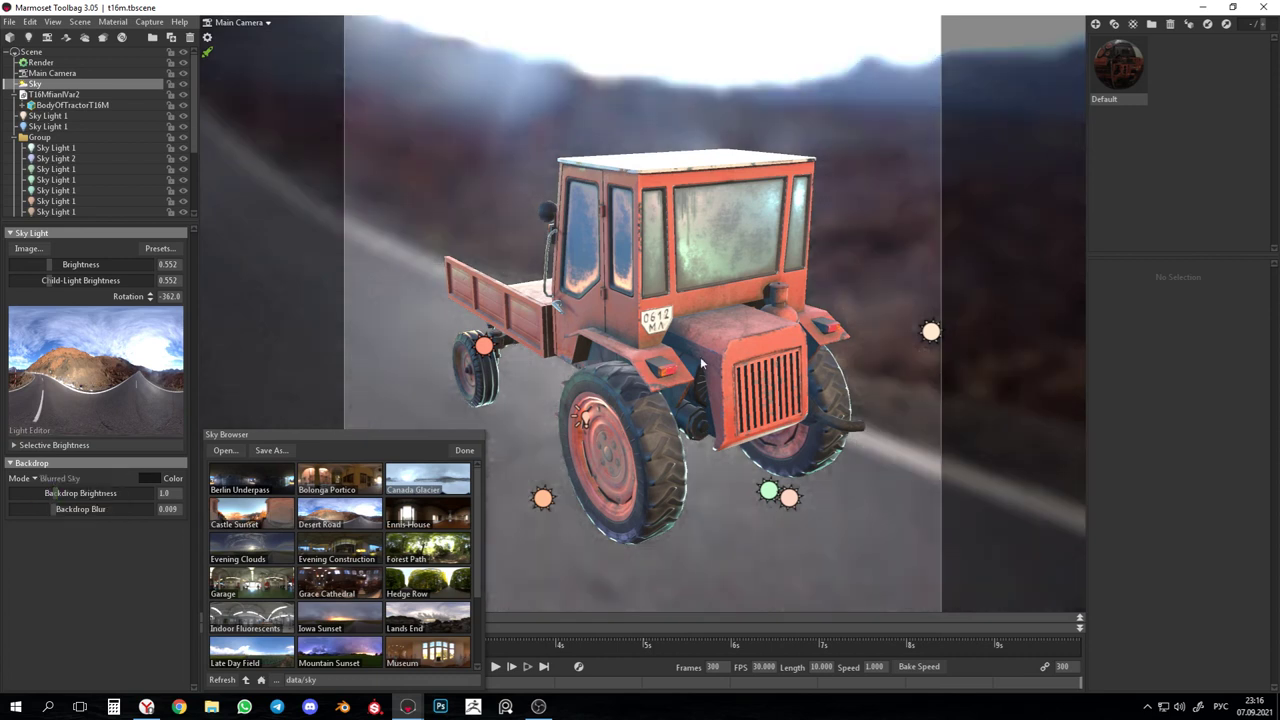
click(40, 481)
click(55, 517)
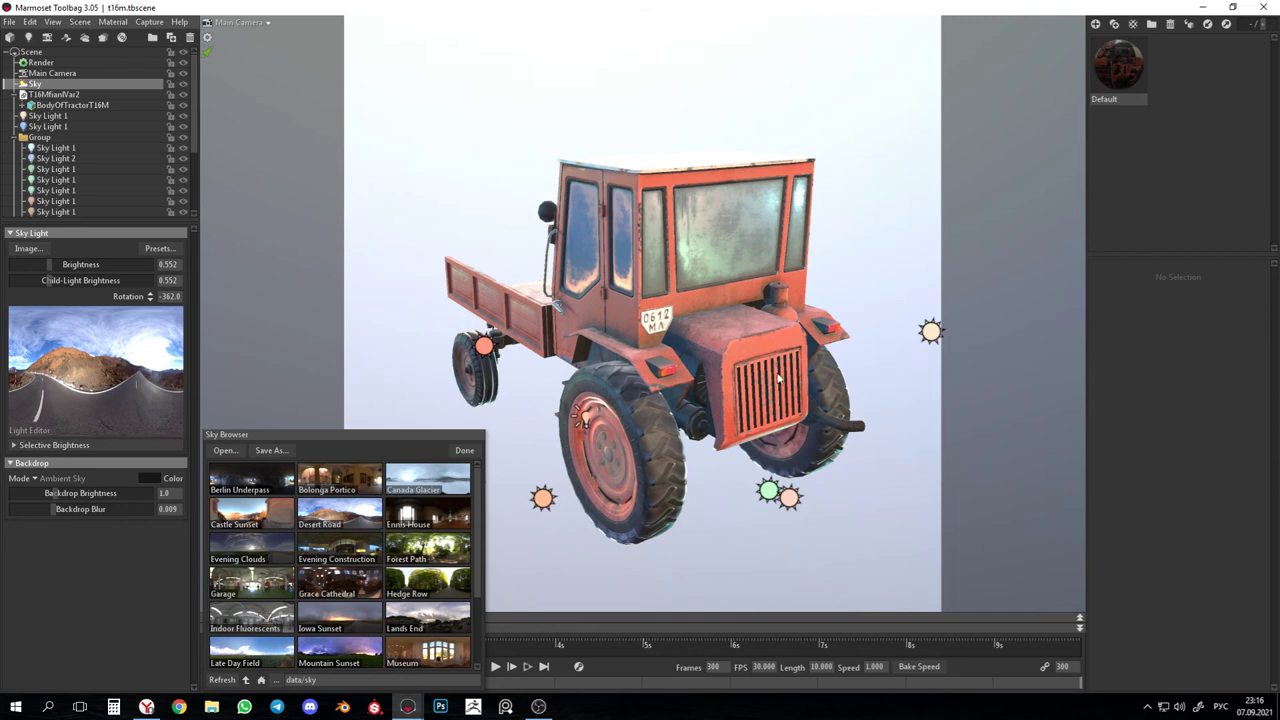
shift+drag(600, 300, 677, 442)
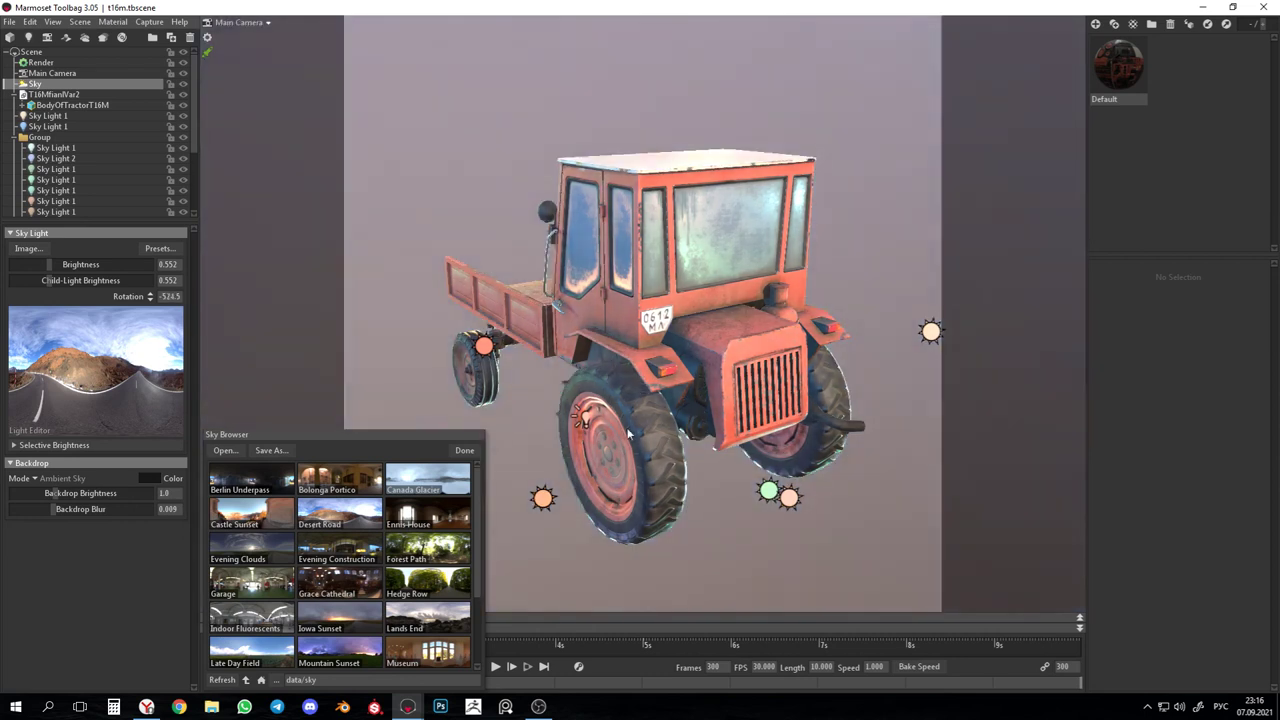
Close the sky browser and undo the sky rotation and the backdrop mode changes.
click(464, 450)
key(ctrl+z)
key(ctrl+z)
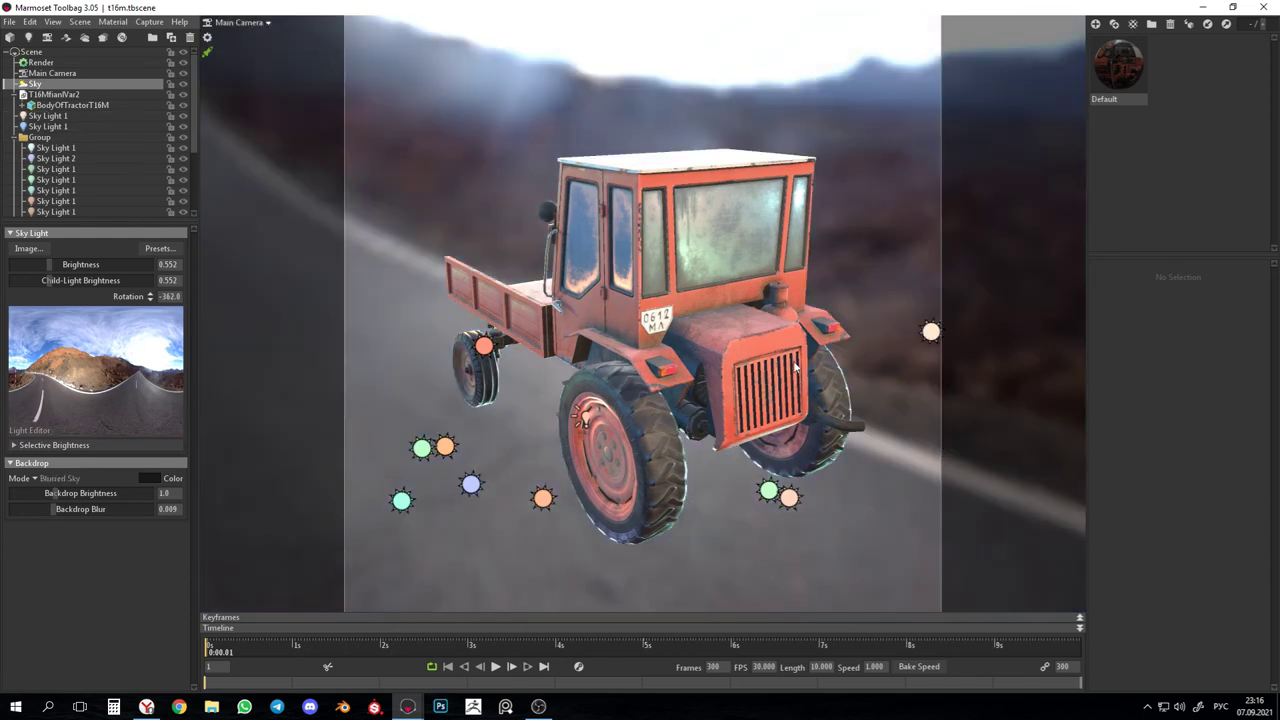
key(ctrl+z)
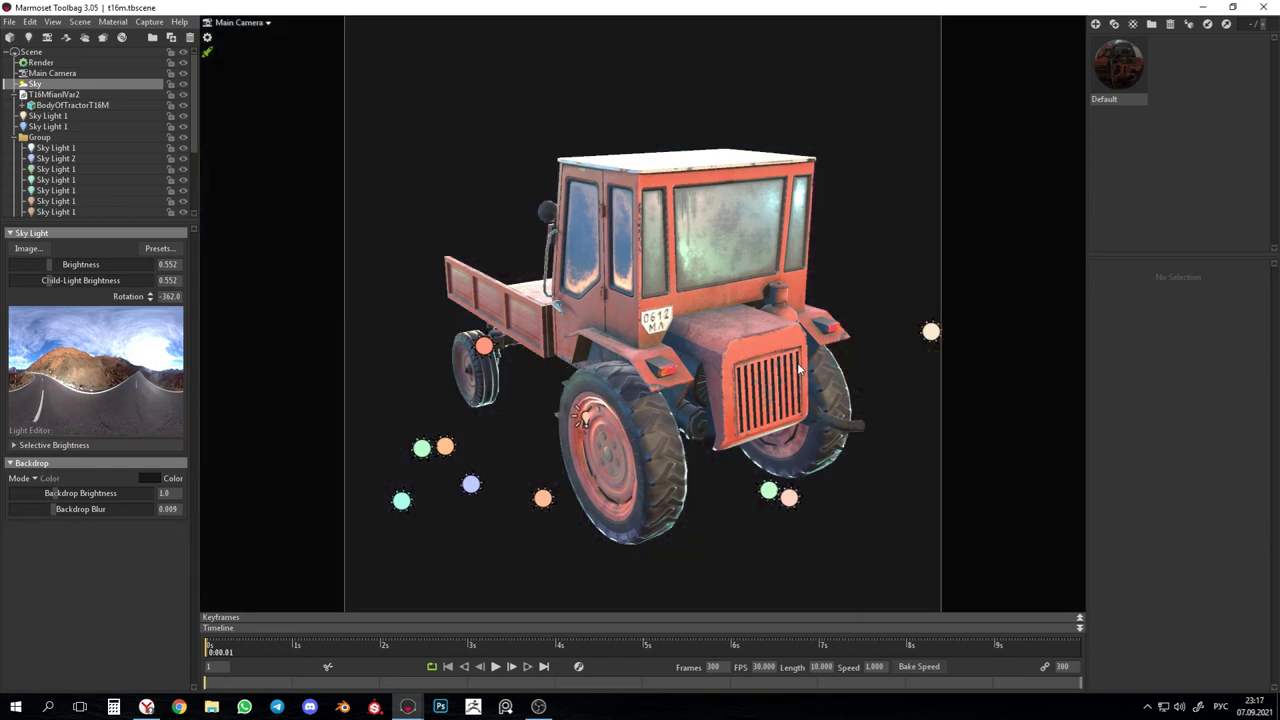
Switch to Yandex Browser and open the saved ArtStation page in a new tab.
click(147, 706)
key(ctrl+t)
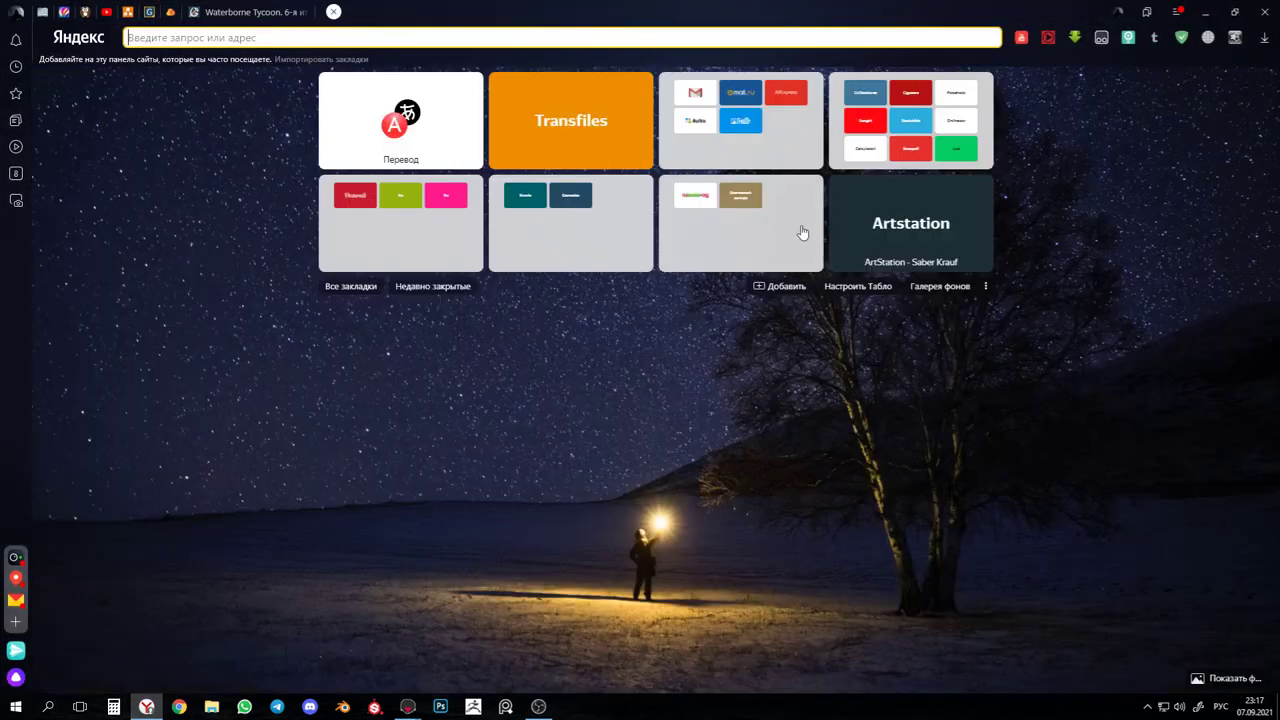
click(878, 249)
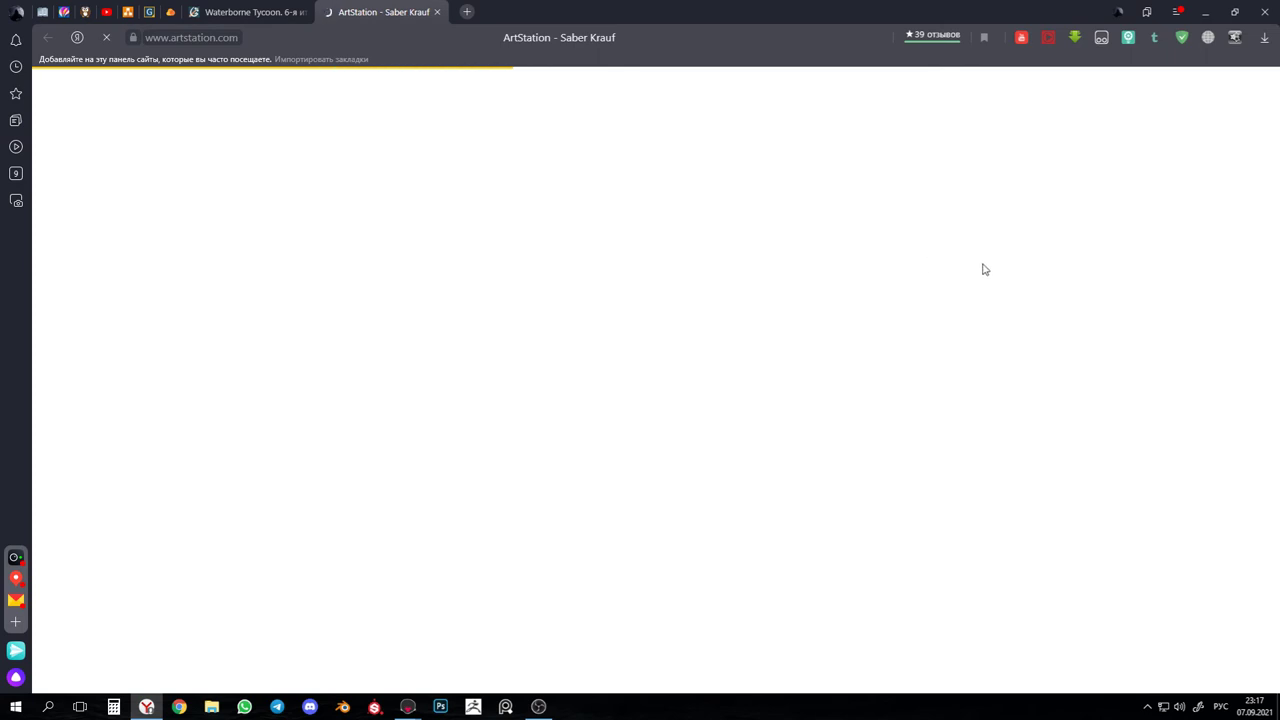
Open the browser's developer tools and examine the loading page's HTML element, its styles and box model.
key(F12)
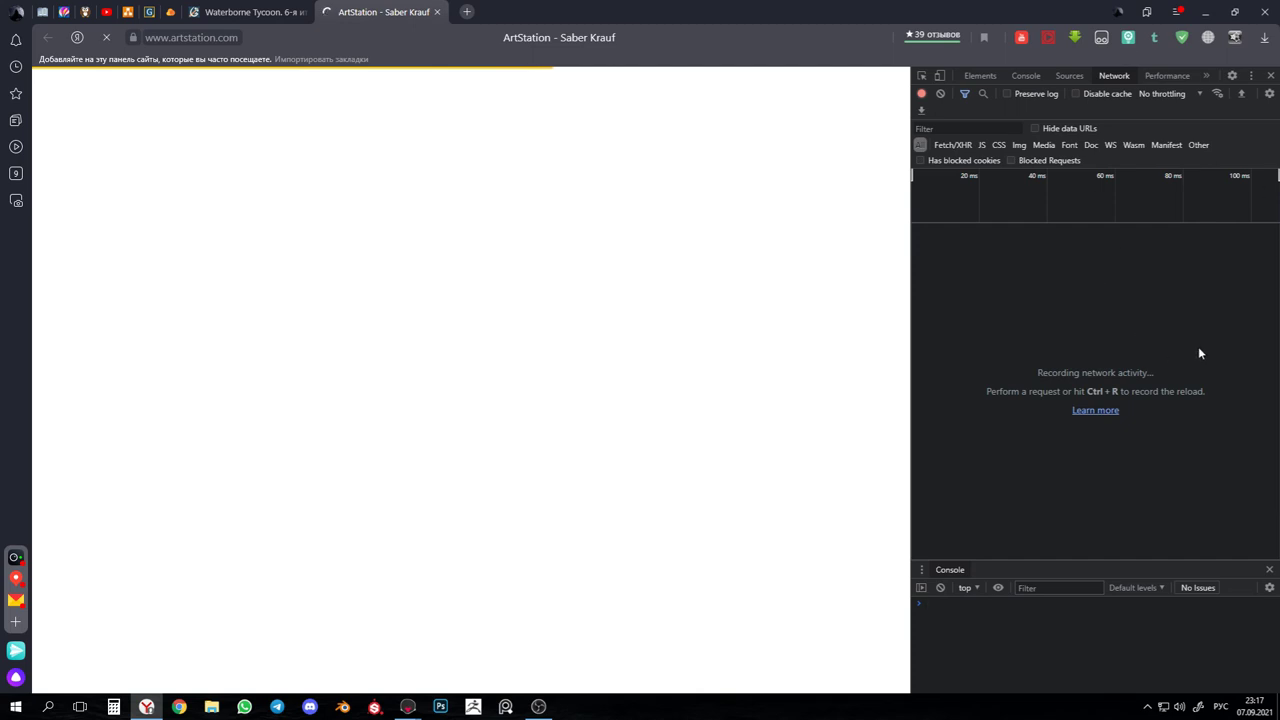
click(979, 78)
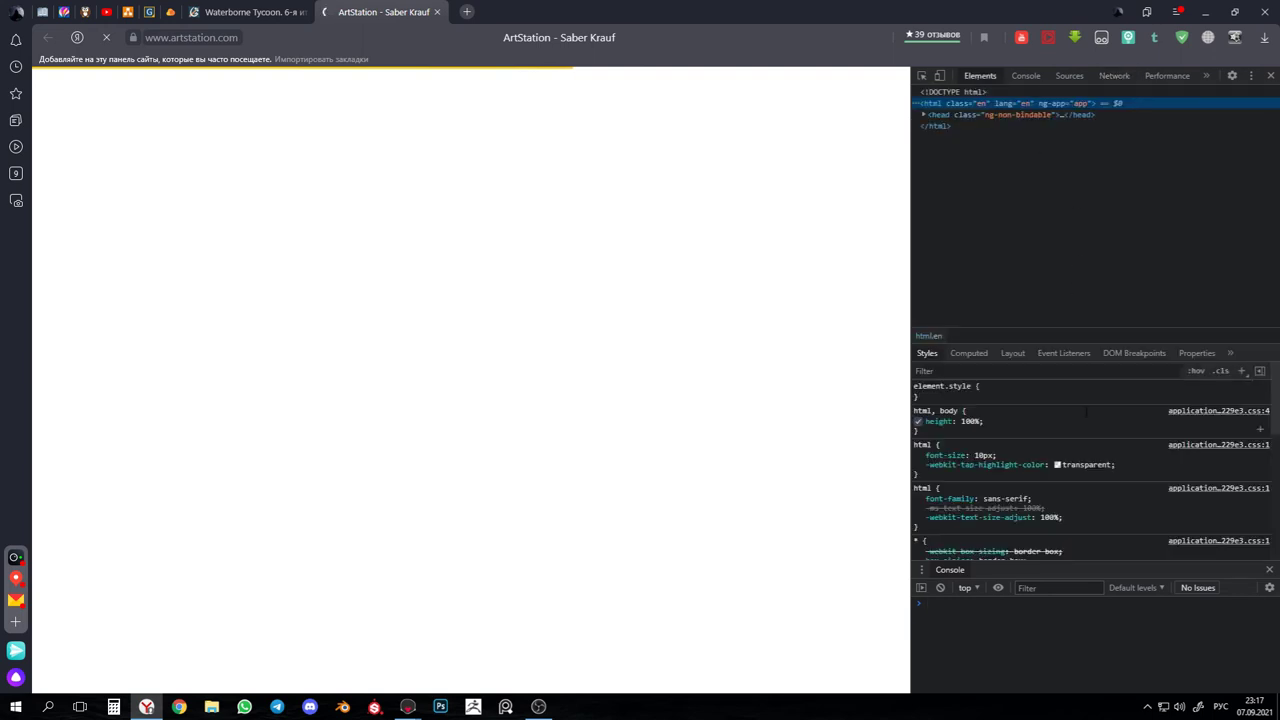
scroll(1124, 459, down, 5)
scroll(1123, 459, down, 4)
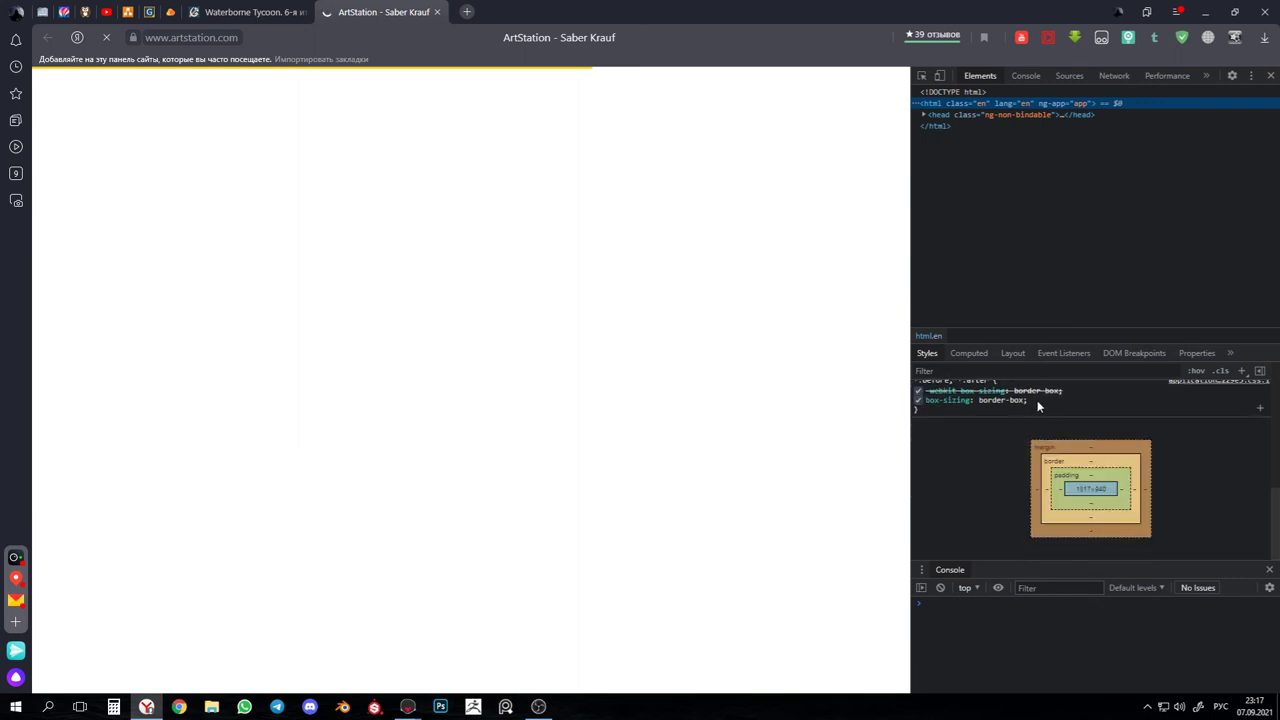
Look up the page body's computed background colour and trace it to the CSS rule that sets it.
scroll(1037, 400, up, 2)
click(965, 353)
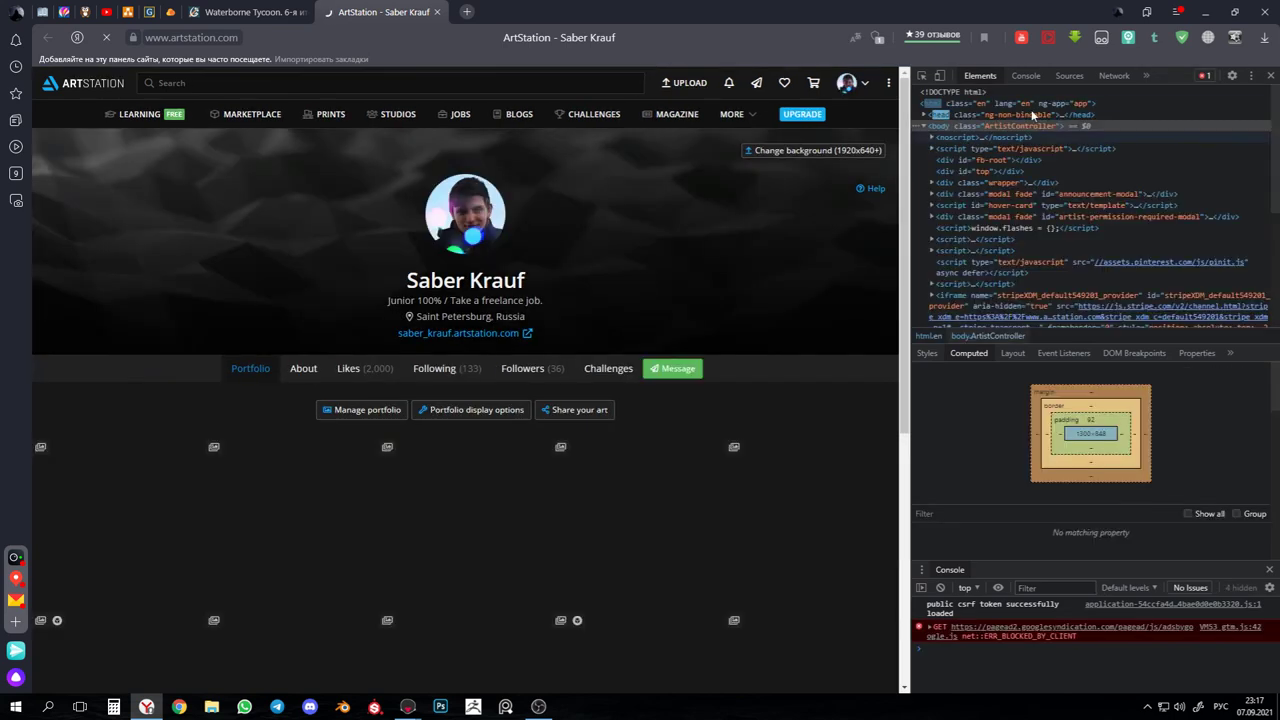
scroll(1171, 462, down, 1)
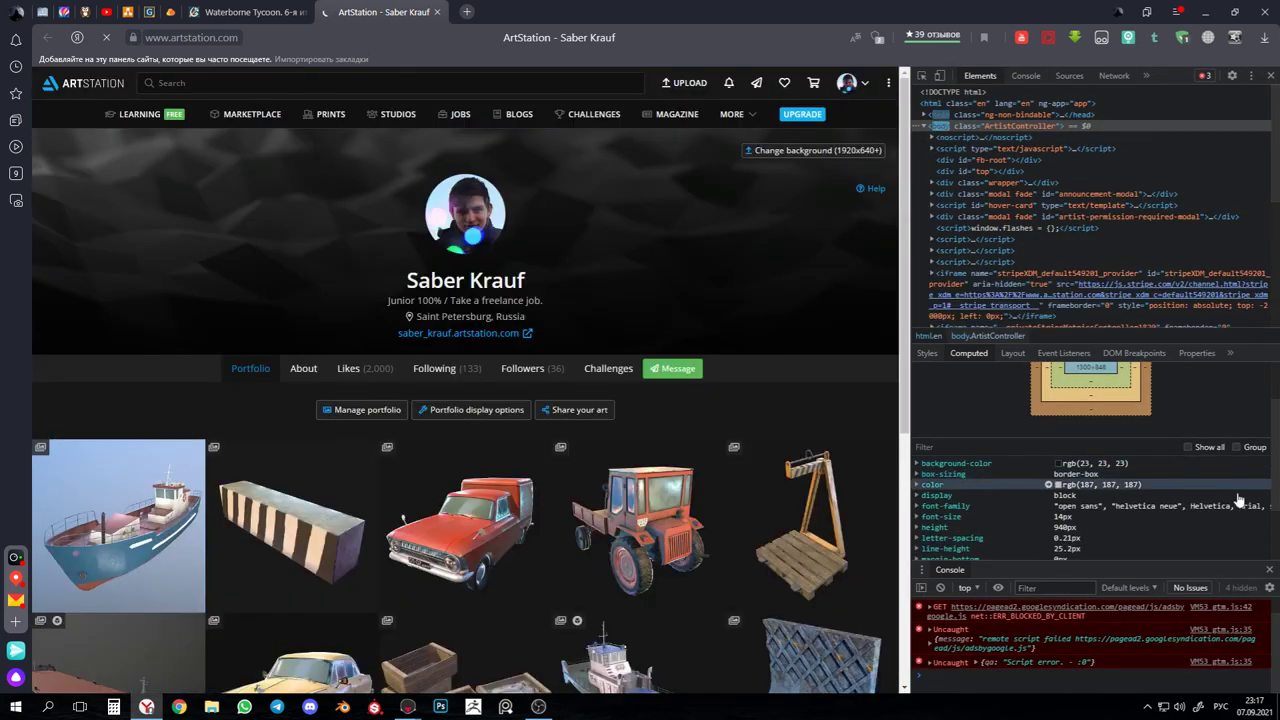
click(1048, 463)
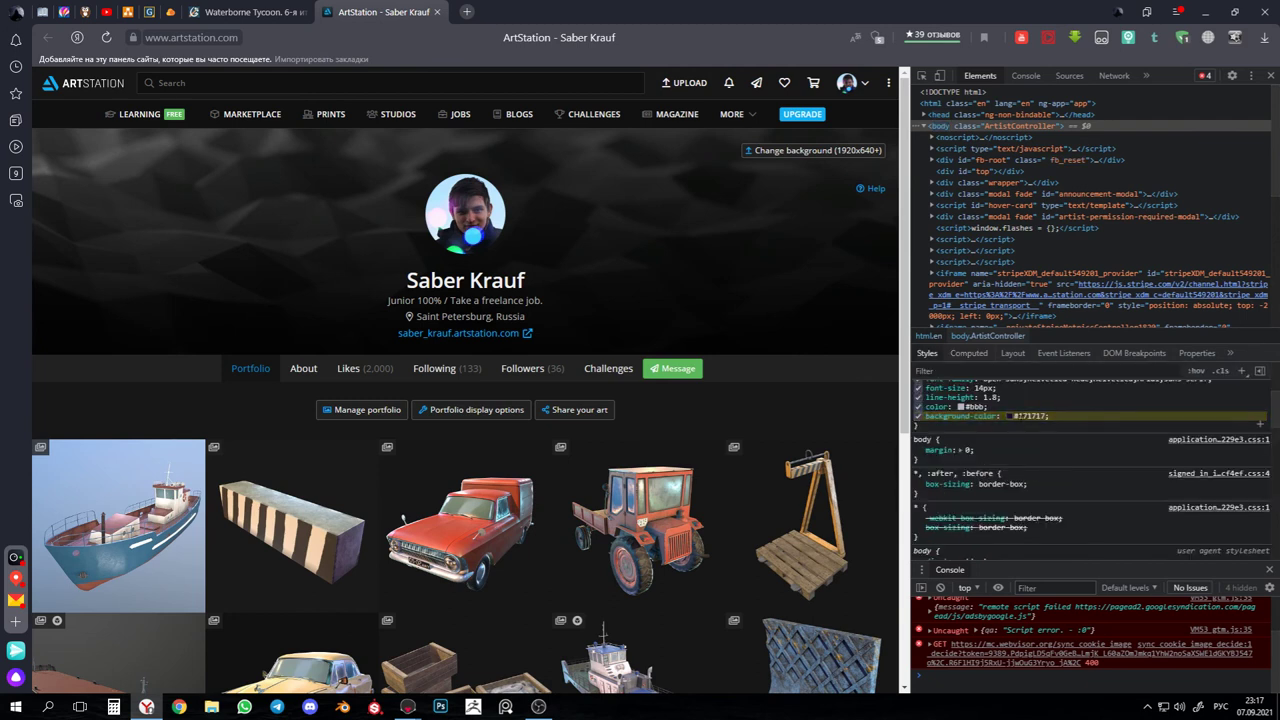
click(1010, 416)
scroll(1086, 493, up, 3)
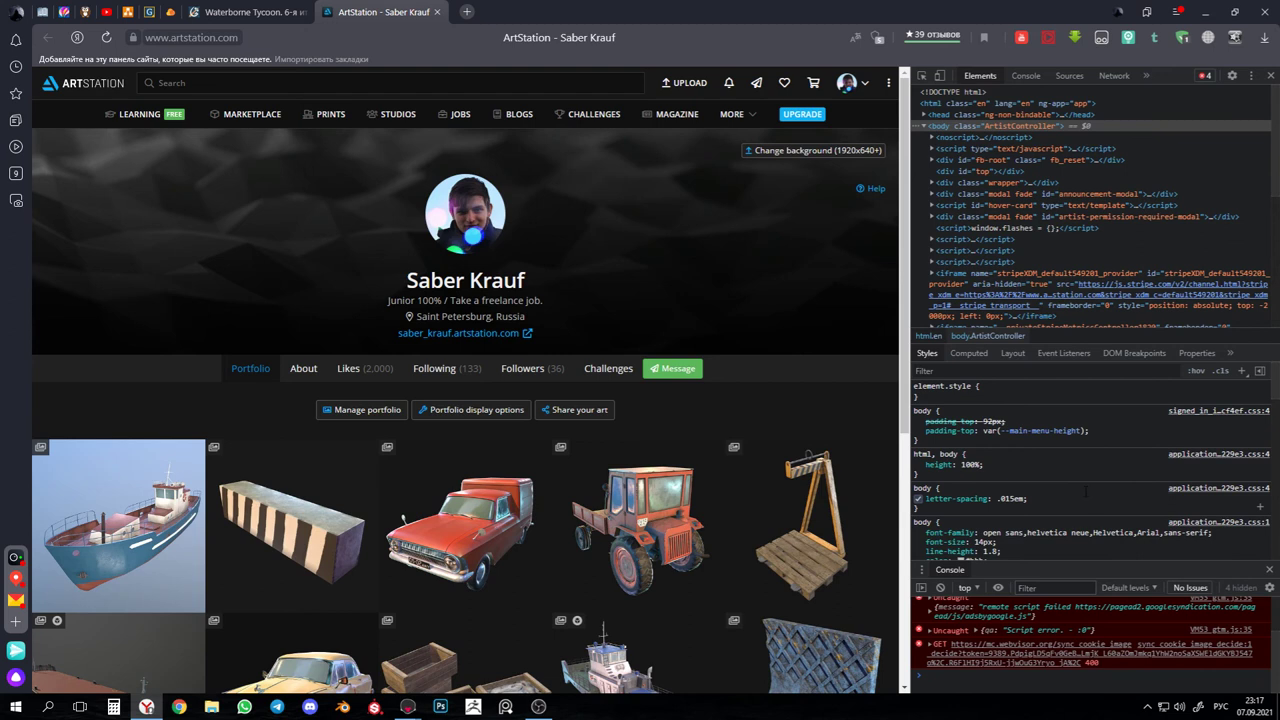
Look through the body's styles and the portfolio thumbnails on the ArtStation page, and close the developer tools.
scroll(1084, 485, down, 5)
scroll(1083, 478, up, 5)
scroll(777, 423, down, 2)
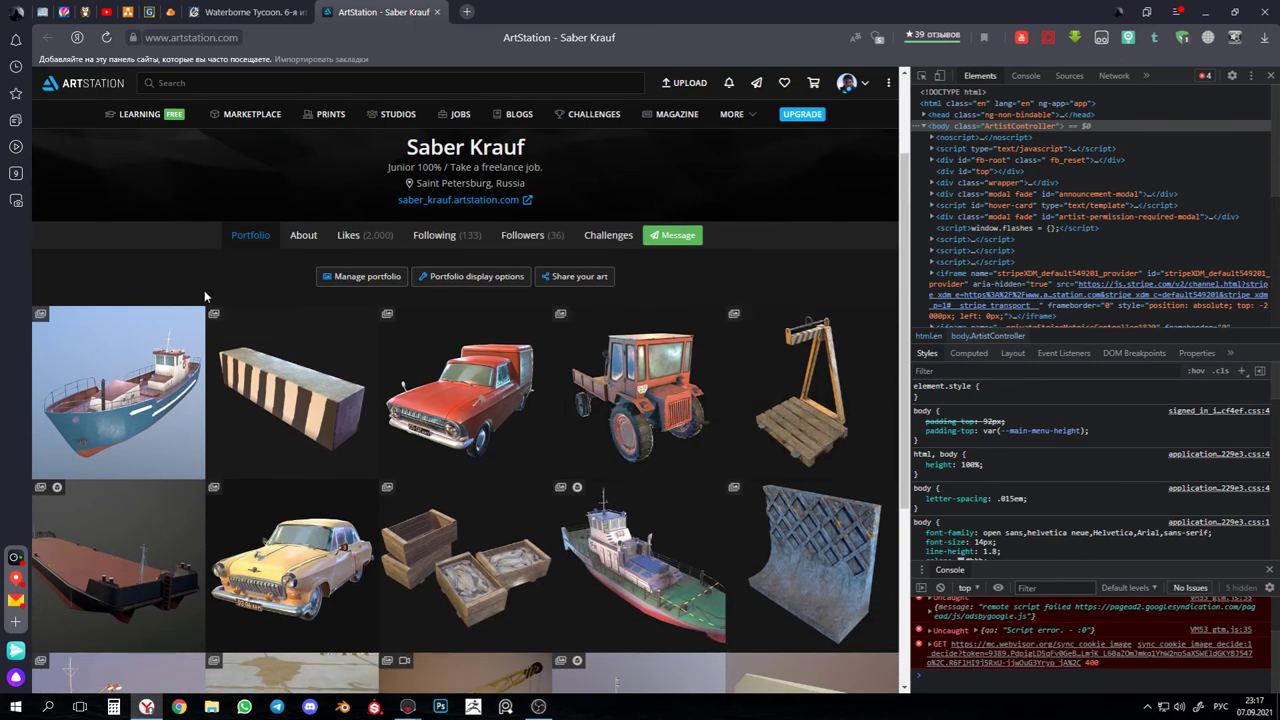
scroll(790, 320, down, 2)
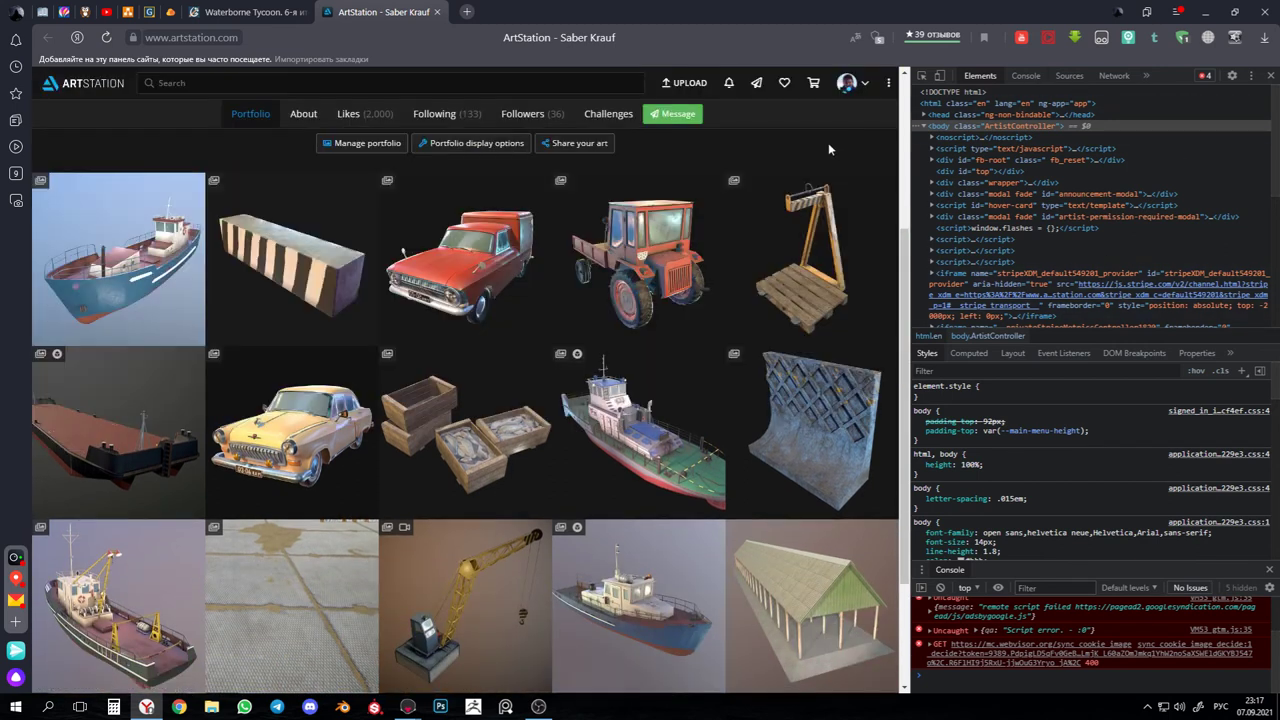
key(F12)
scroll(1030, 428, up, 3)
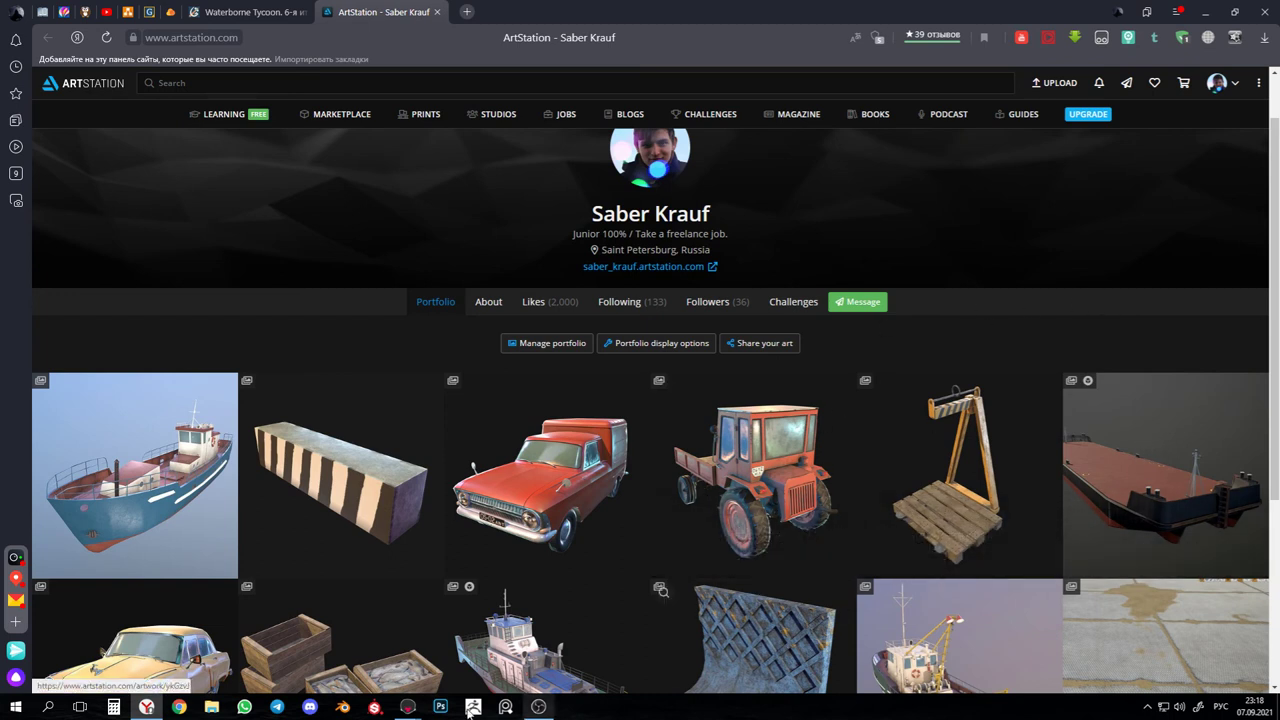
Switch to the t16m var 2 scene in Marmoset Toolbag and inspect the Sky's backdrop colour values.
mouse_move(407, 706)
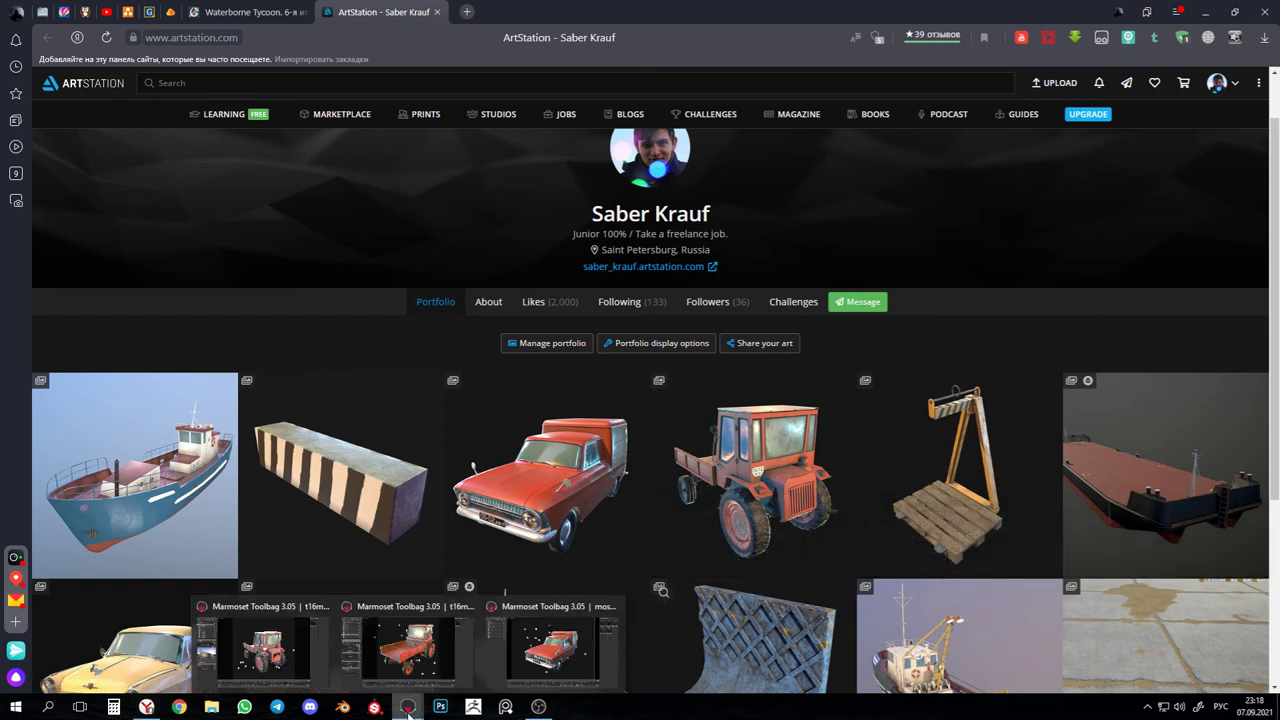
click(385, 651)
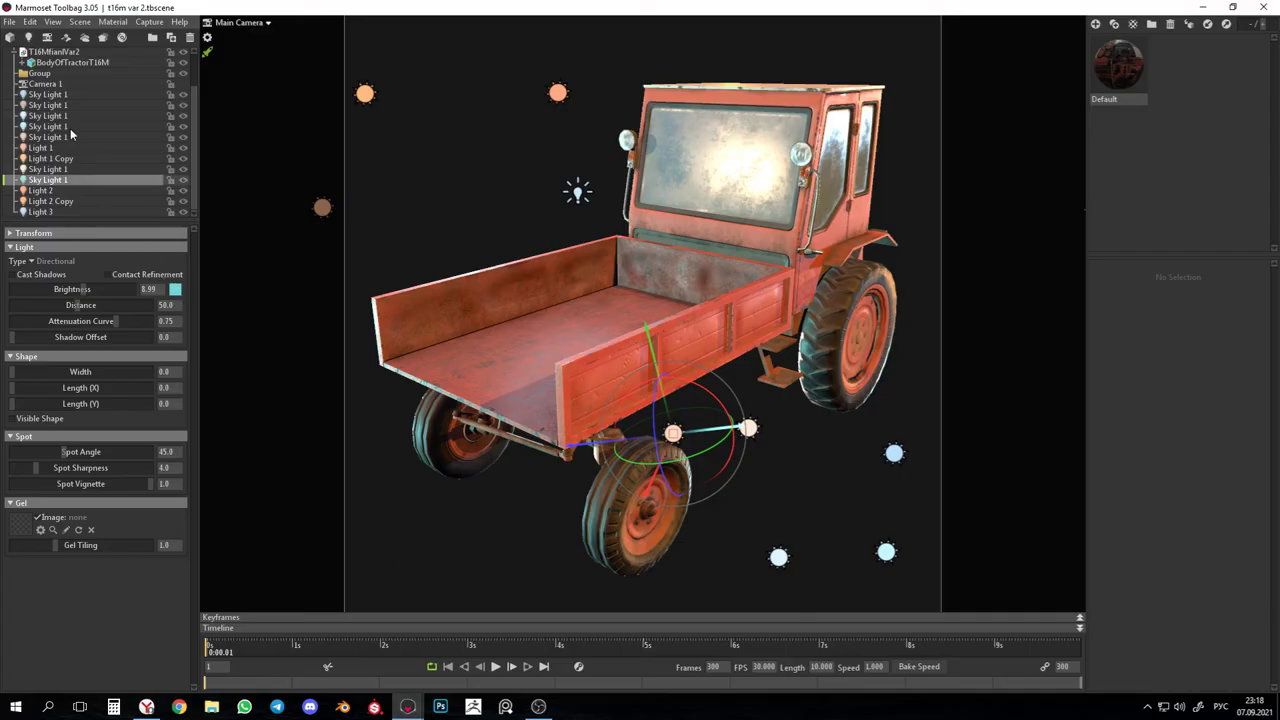
scroll(80, 108, up, 2)
click(63, 85)
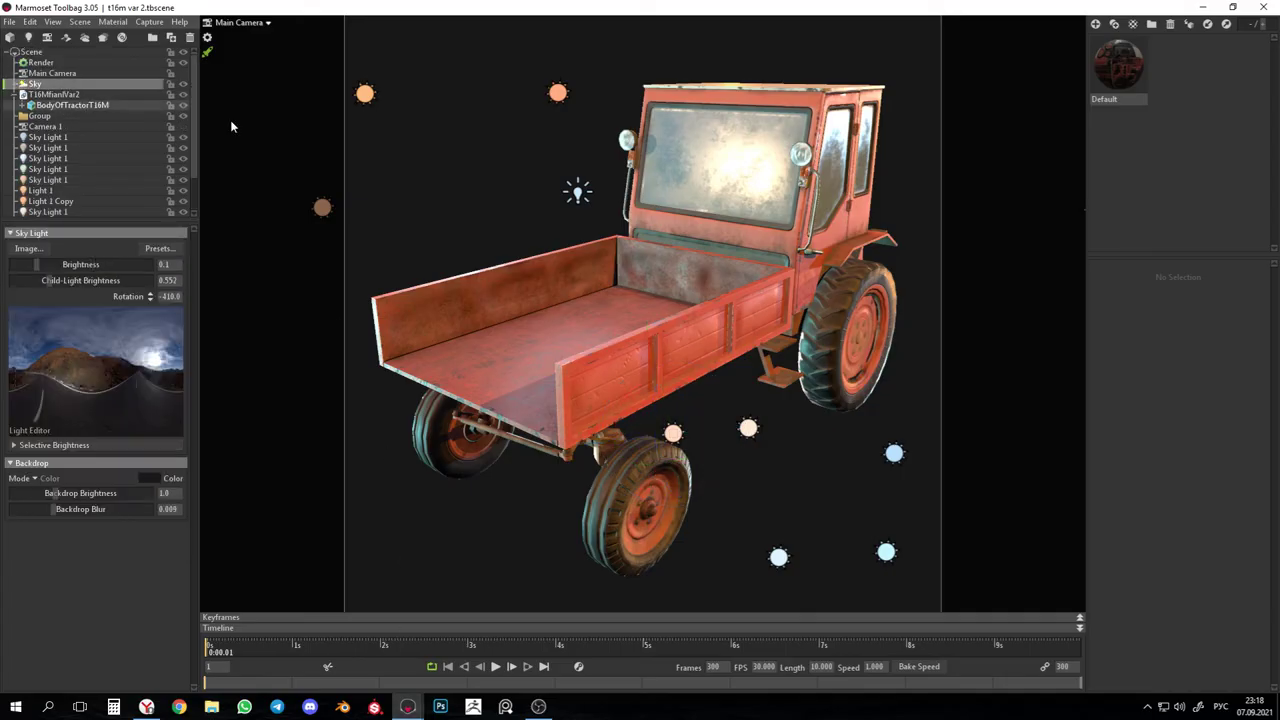
click(148, 479)
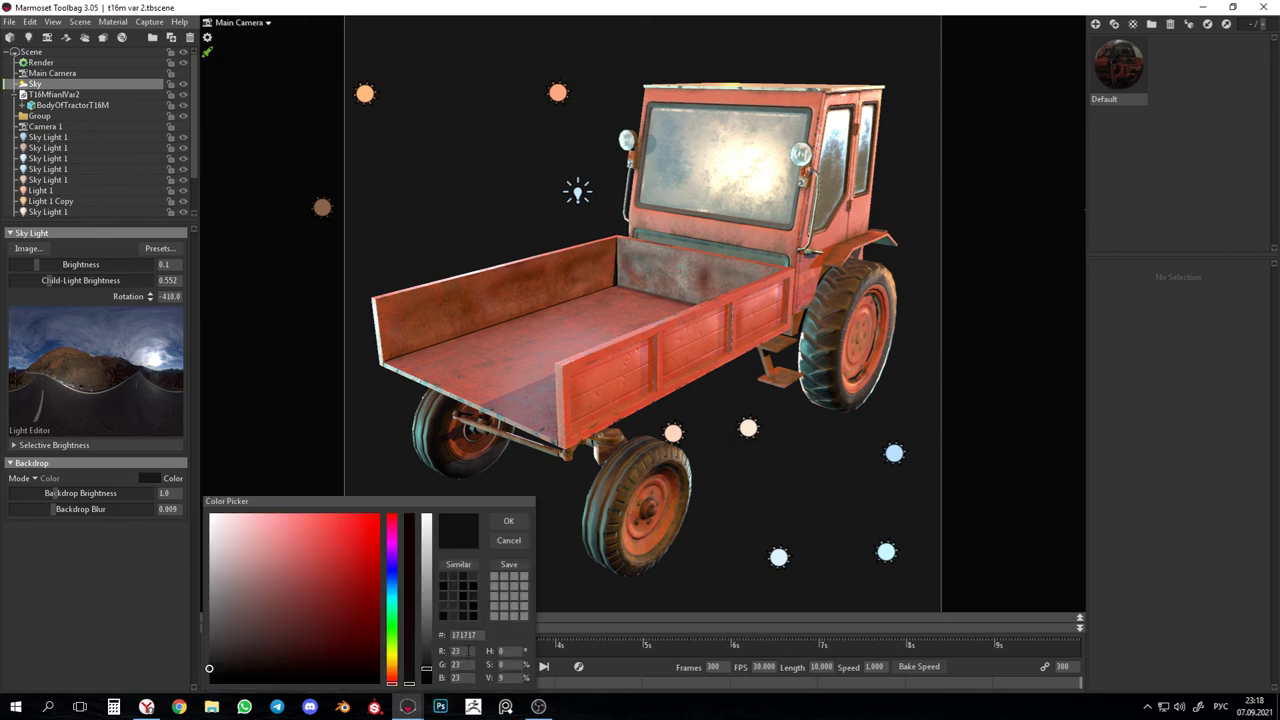
click(458, 664)
click(463, 650)
click(456, 664)
click(508, 521)
click(511, 537)
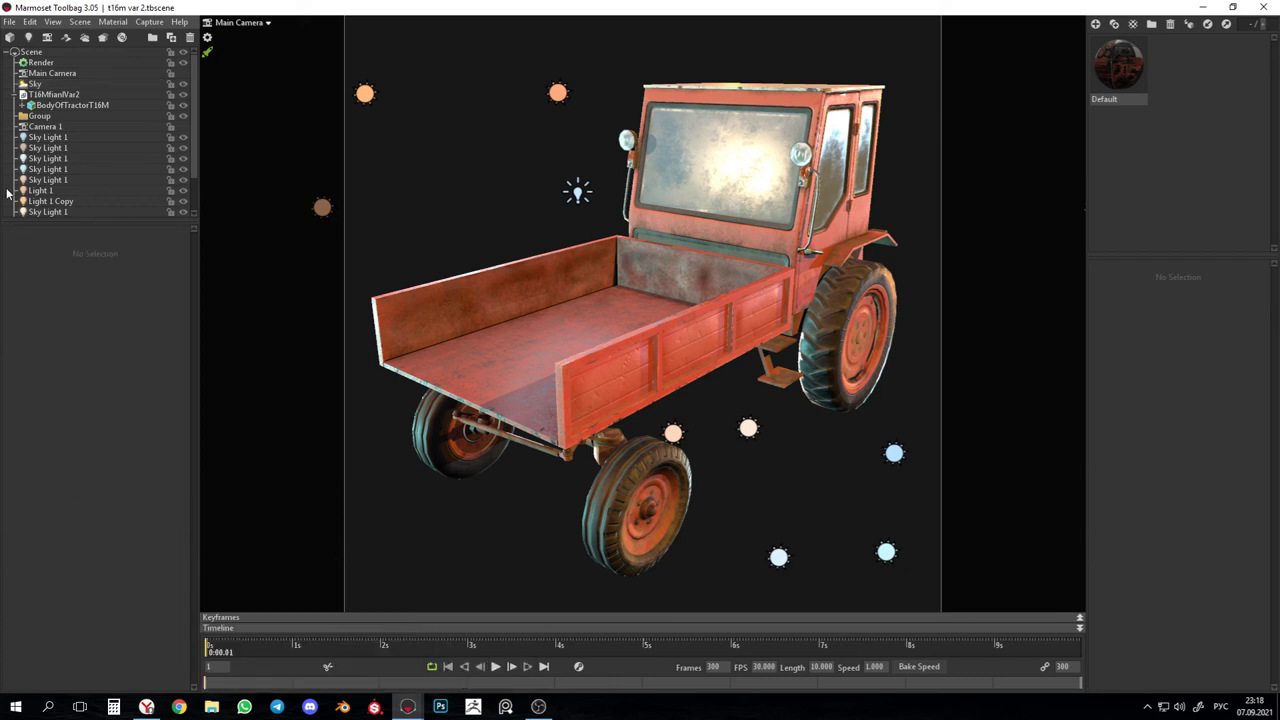
Examine the Render object's viewport, shadow, global illumination and occlusion settings.
click(60, 62)
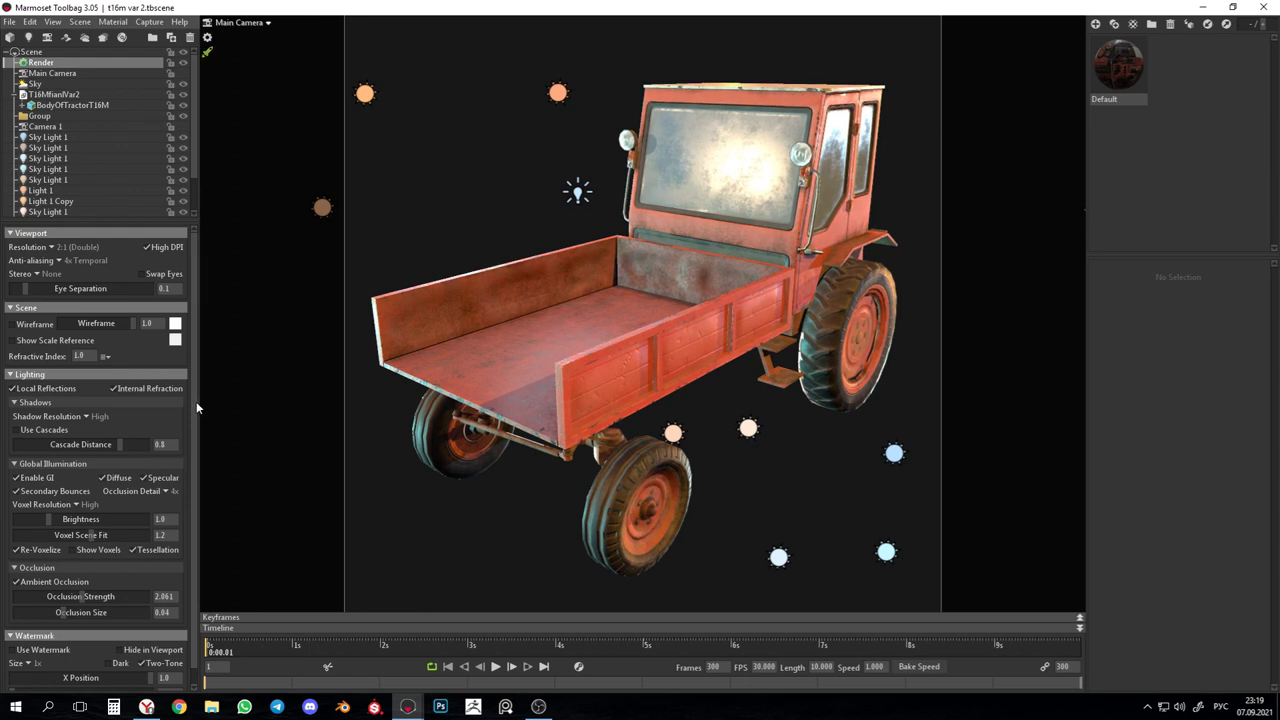
scroll(192, 400, down, 1)
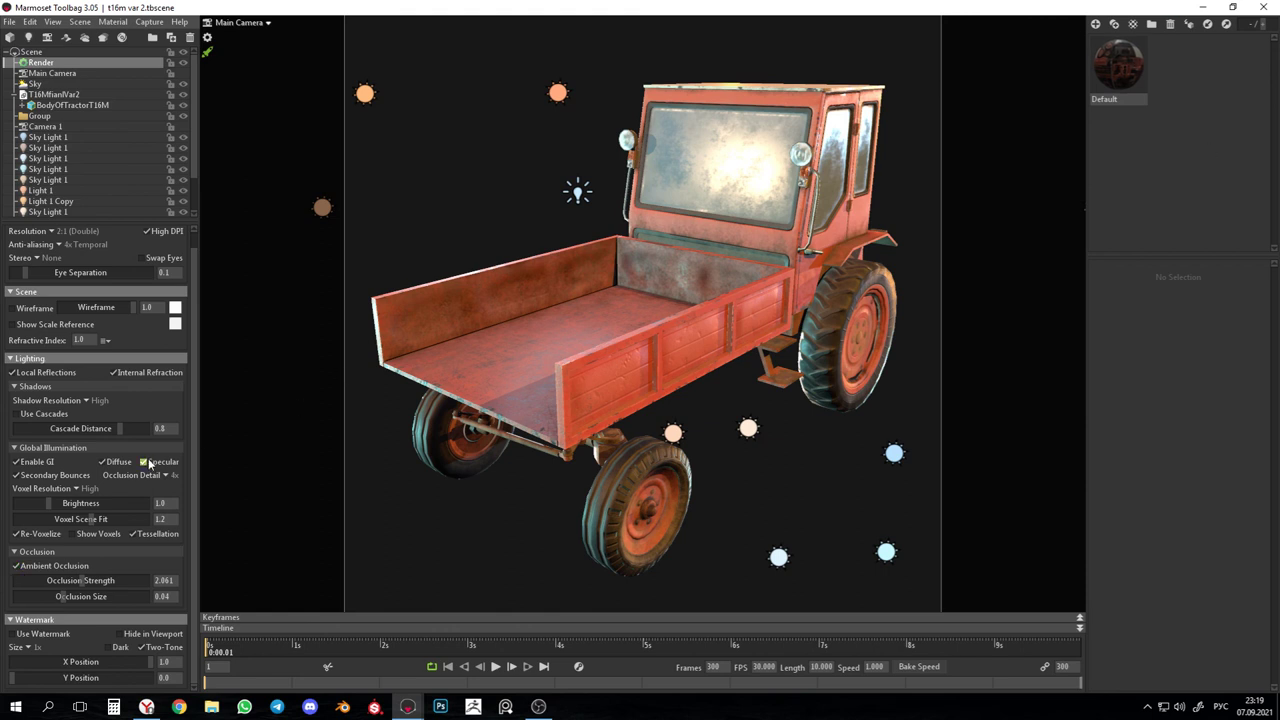
scroll(155, 475, up, 1)
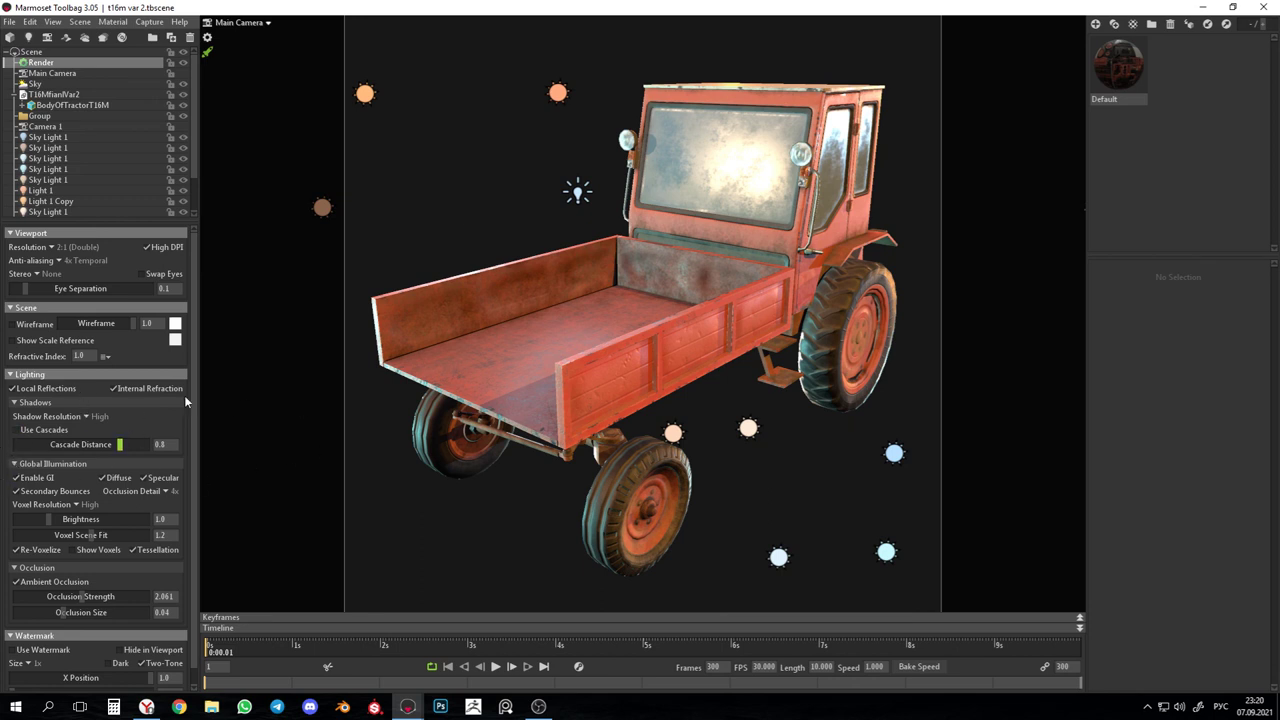
scroll(158, 458, down, 1)
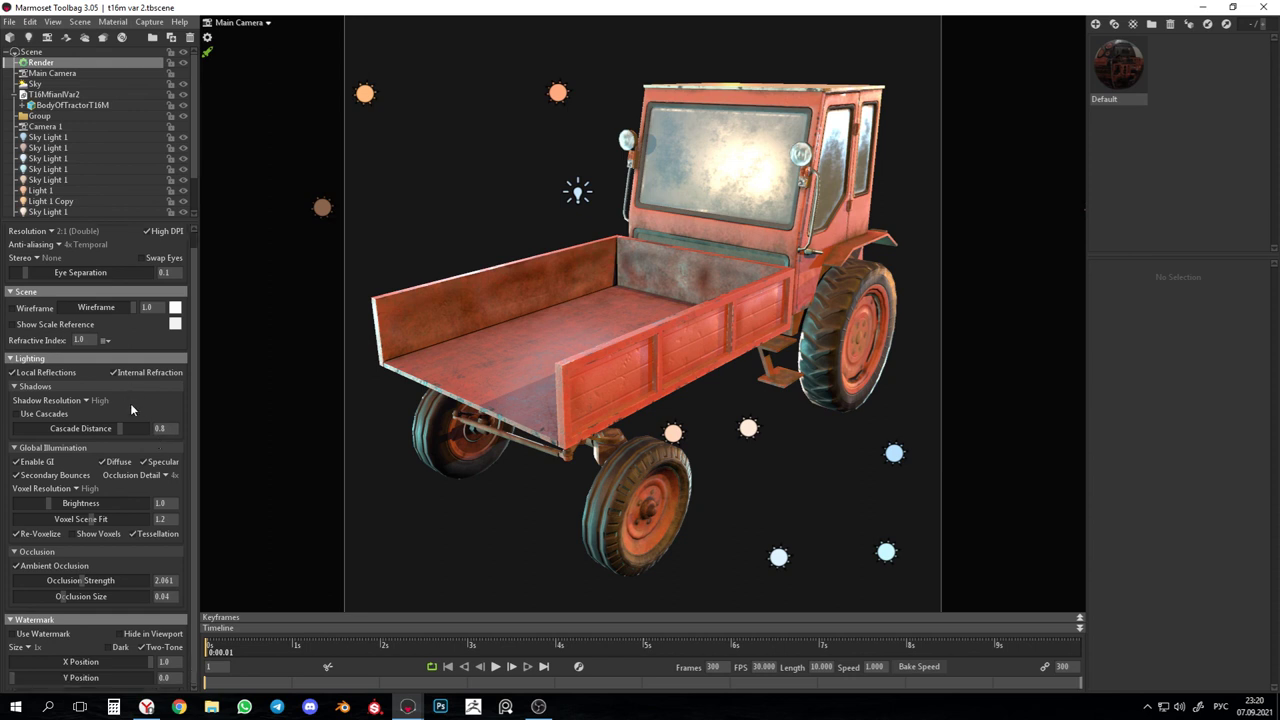
Try an exposure of 1.657 and different contrast settings on the Main Camera, and undo the changes.
click(52, 73)
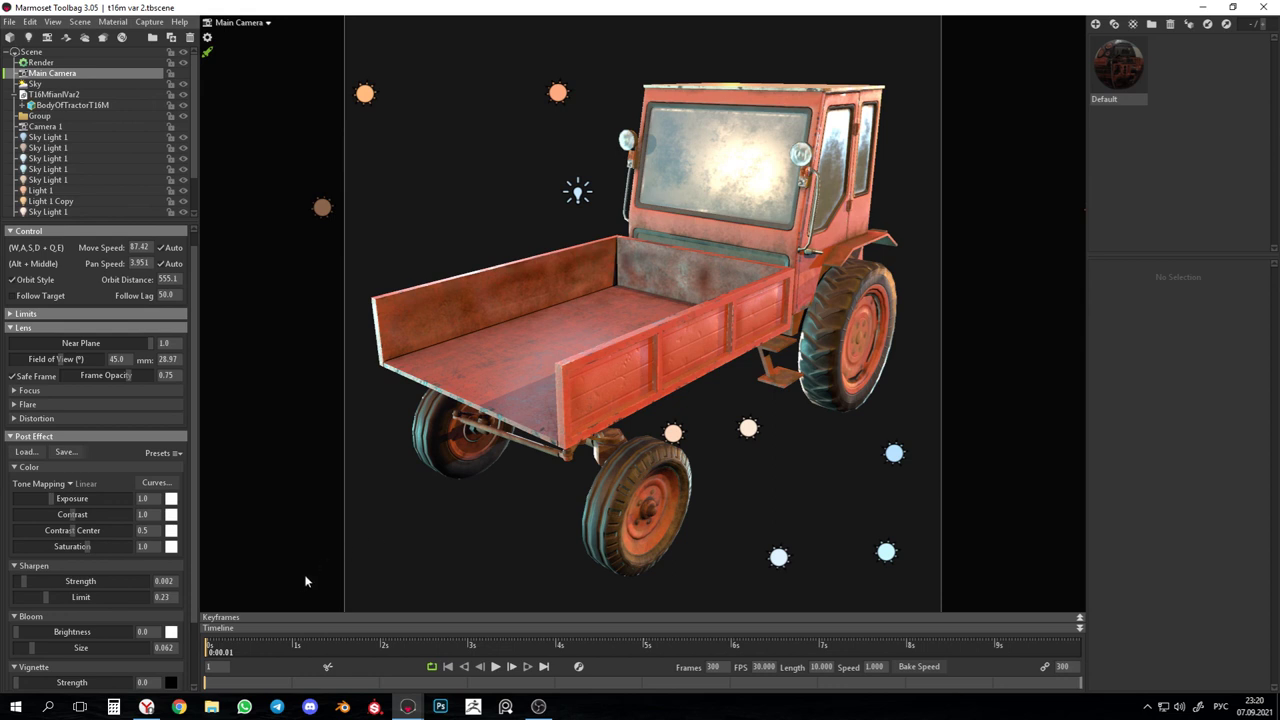
scroll(134, 451, down, 2)
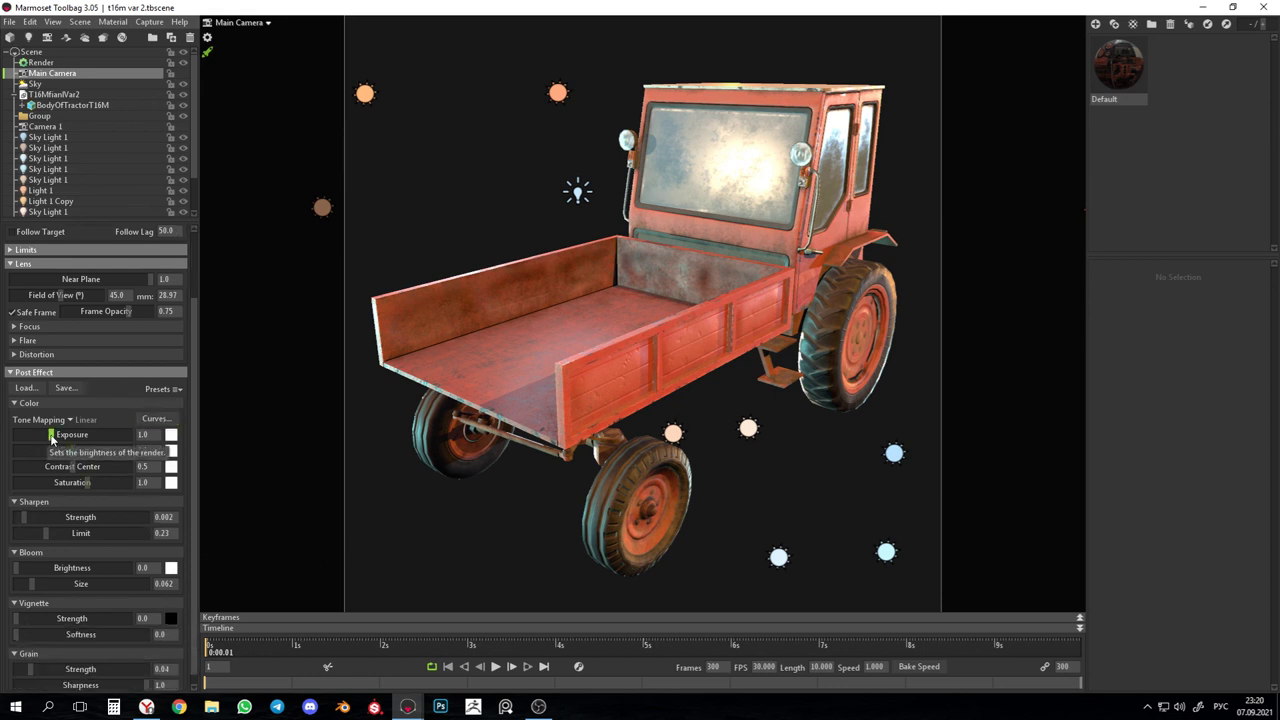
drag(51, 437, 57, 436)
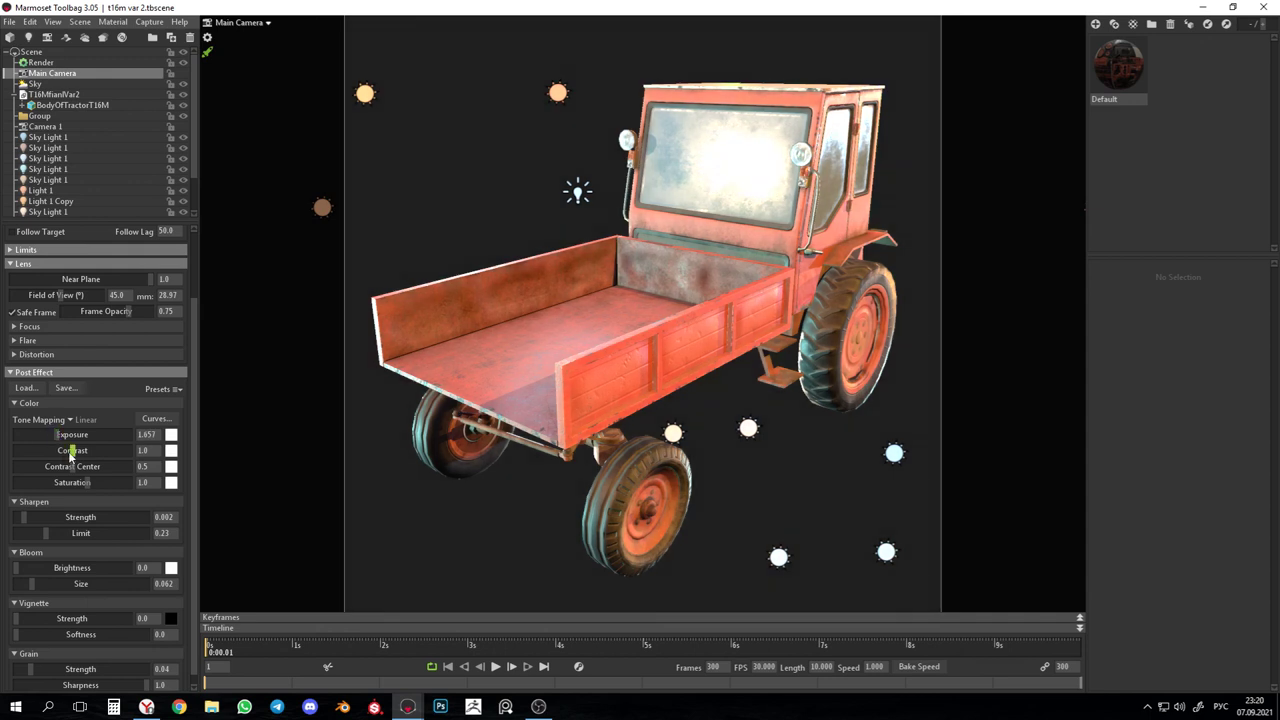
key(ctrl+z)
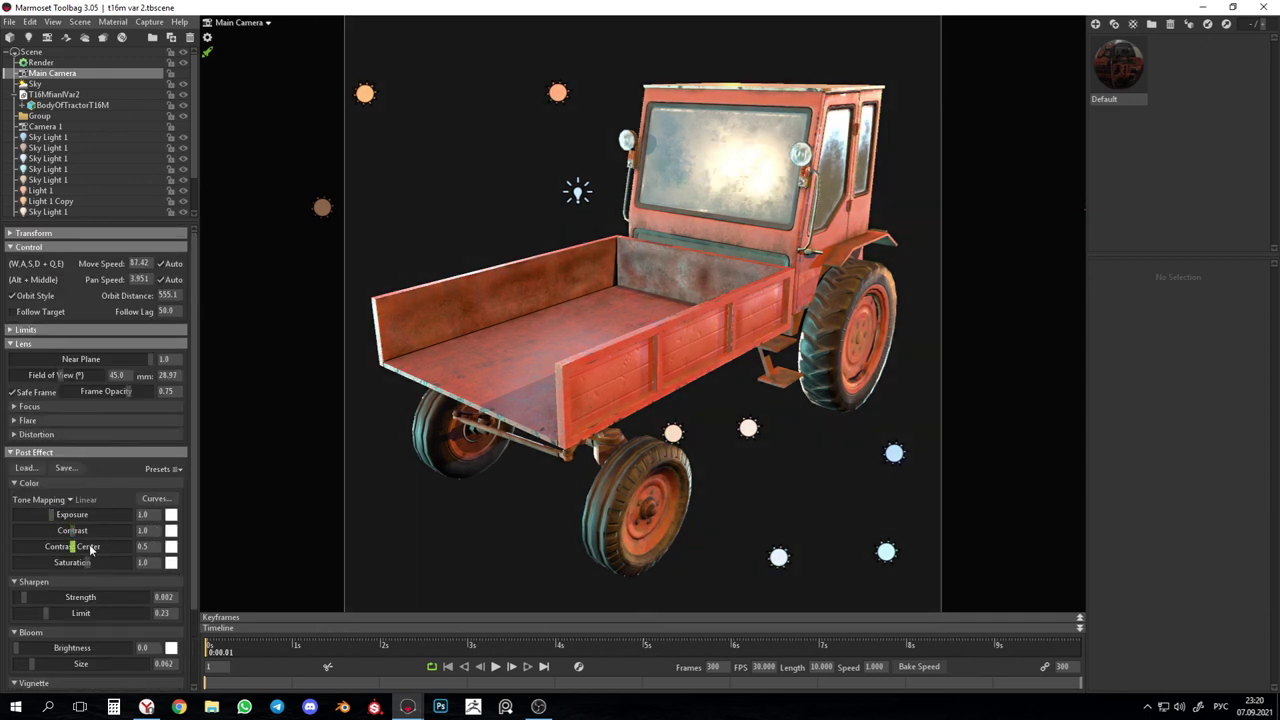
drag(86, 531, 115, 550)
key(ctrl+z)
key(ctrl+z)
Try a strong bloom brightness of 2.326 on the Main Camera and settle on 0.069.
drag(25, 597, 52, 638)
scroll(30, 660, down, 1)
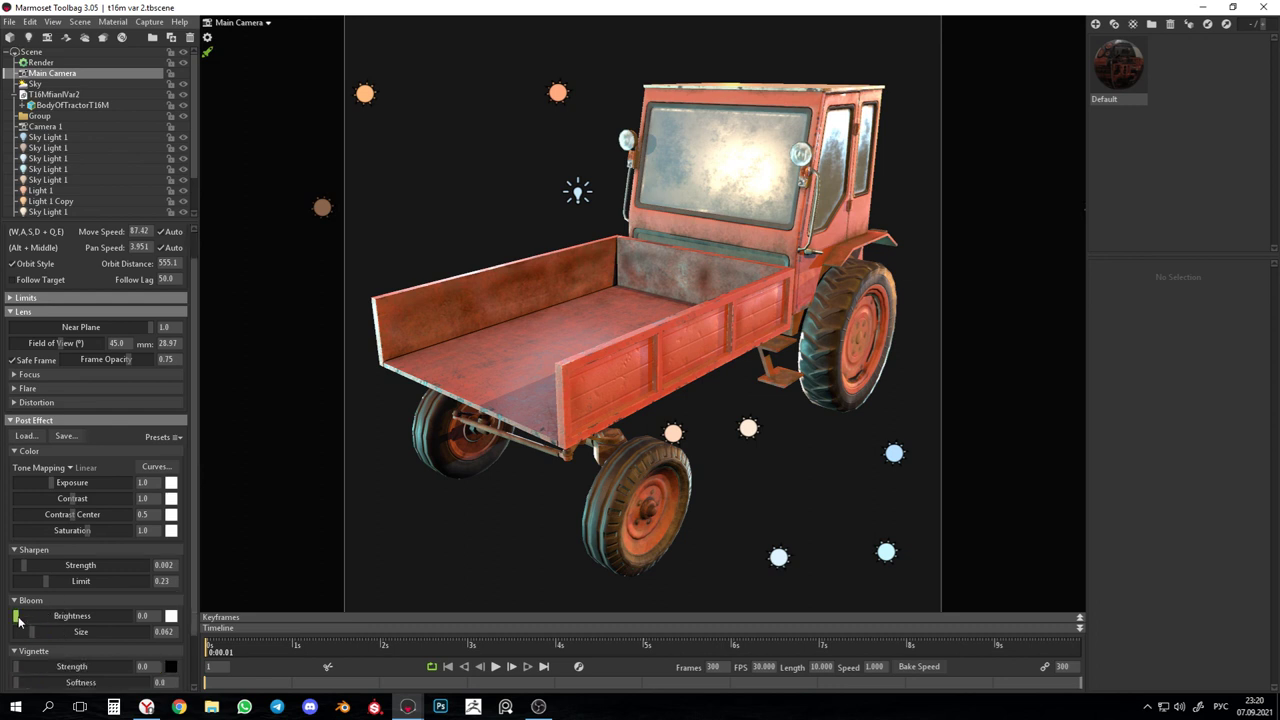
drag(17, 620, 102, 616)
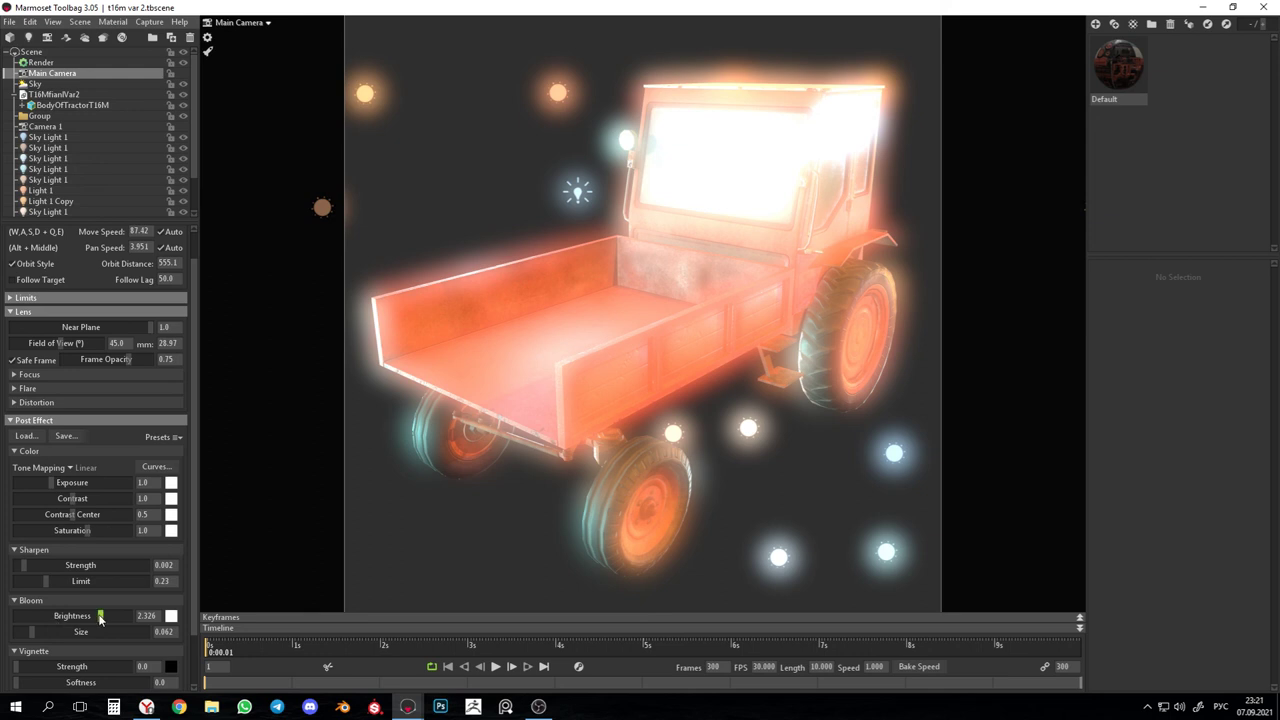
drag(100, 619, 59, 619)
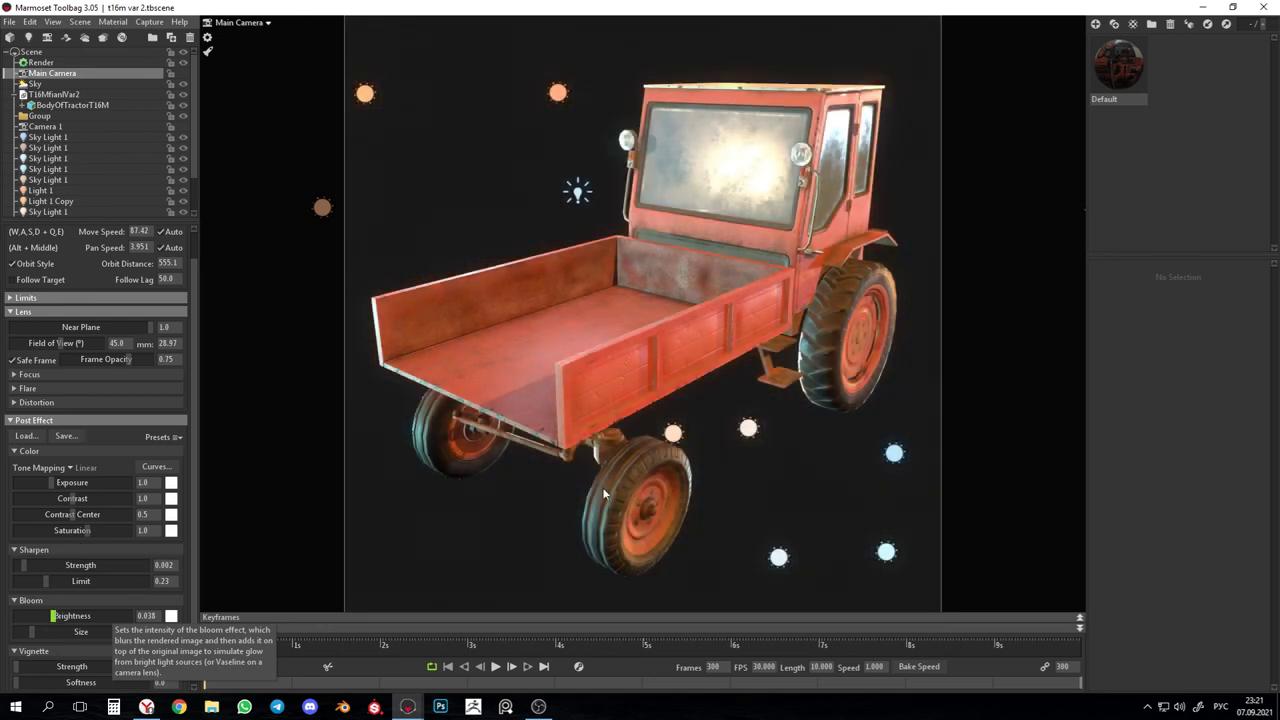
key(ctrl+z)
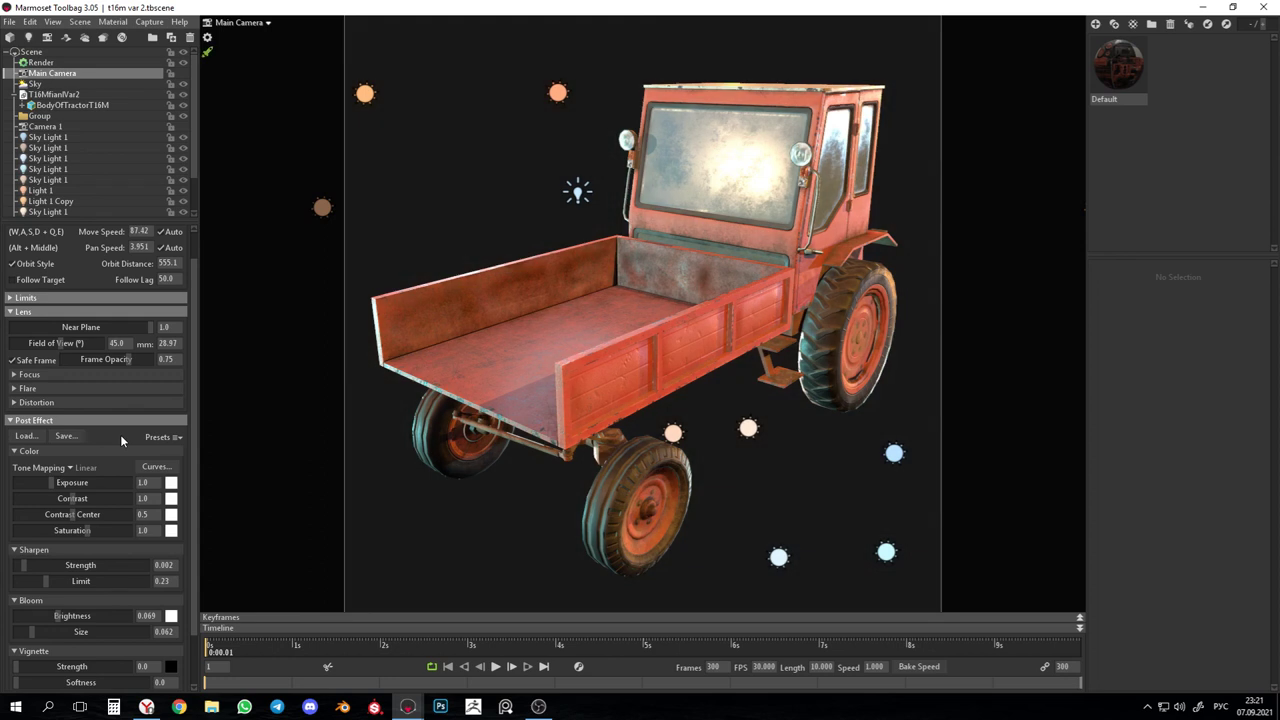
Add a vignette to the Main Camera with strength 0.339 and softness 0.95.
scroll(108, 590, down, 1)
scroll(108, 588, down, 1)
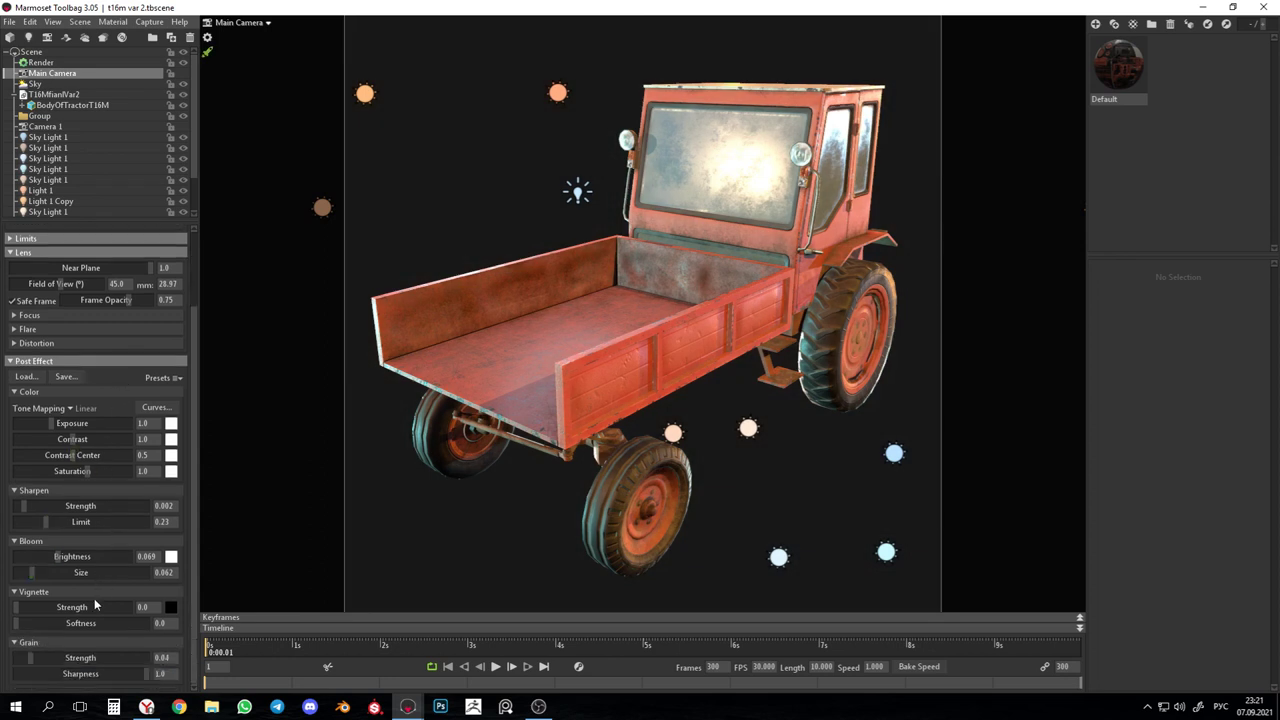
drag(94, 607, 45, 630)
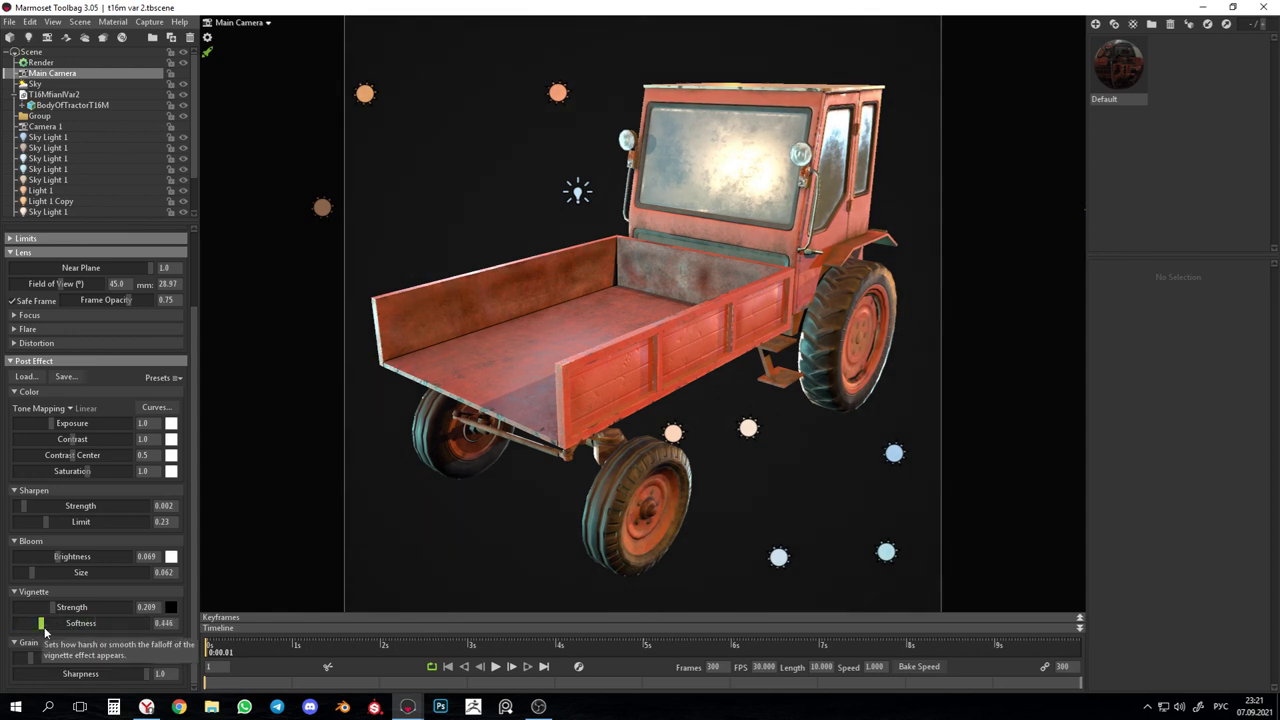
drag(45, 630, 65, 609)
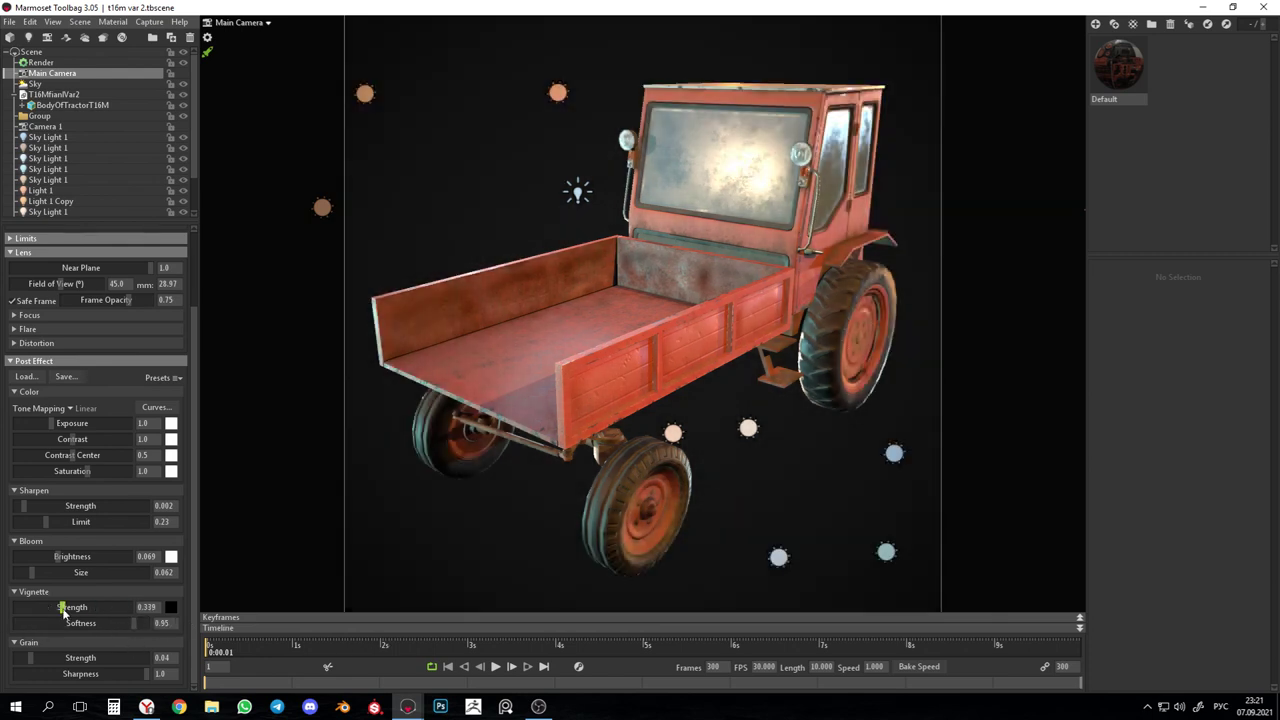
Set the vignette colour to red (ff0000), raise its strength to 2.0 and close the colour picker.
click(172, 608)
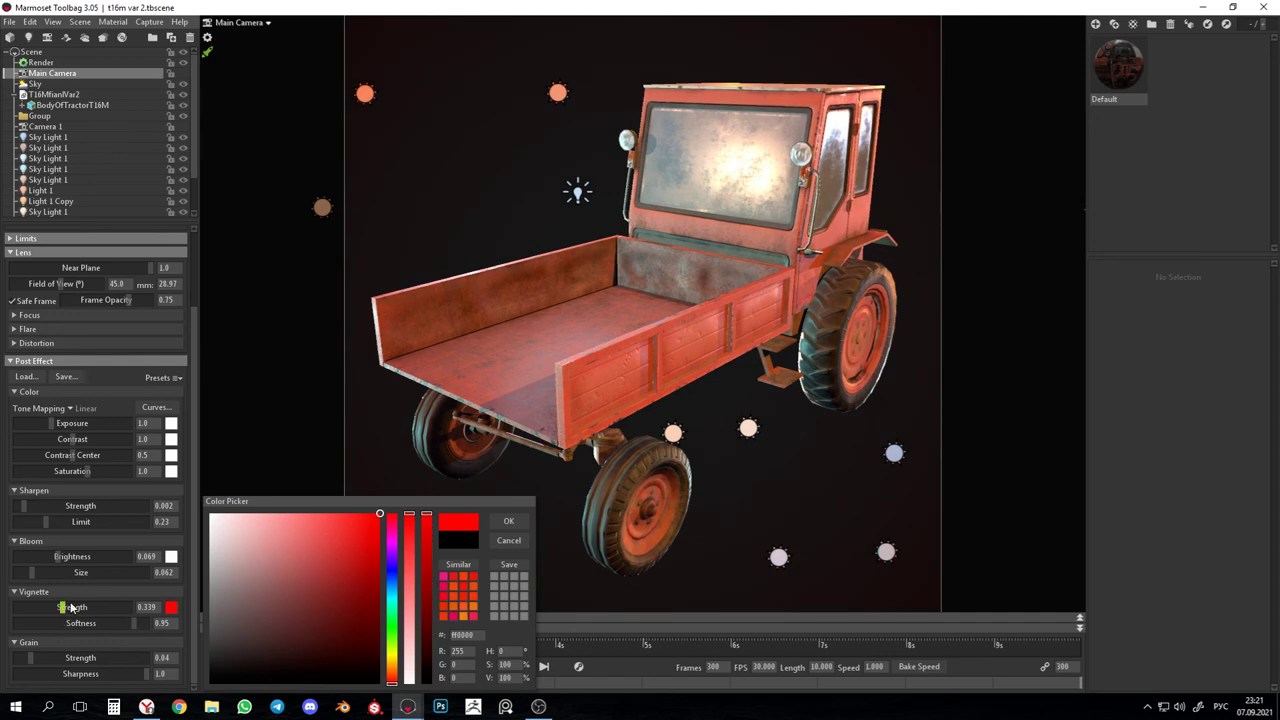
drag(65, 607, 208, 611)
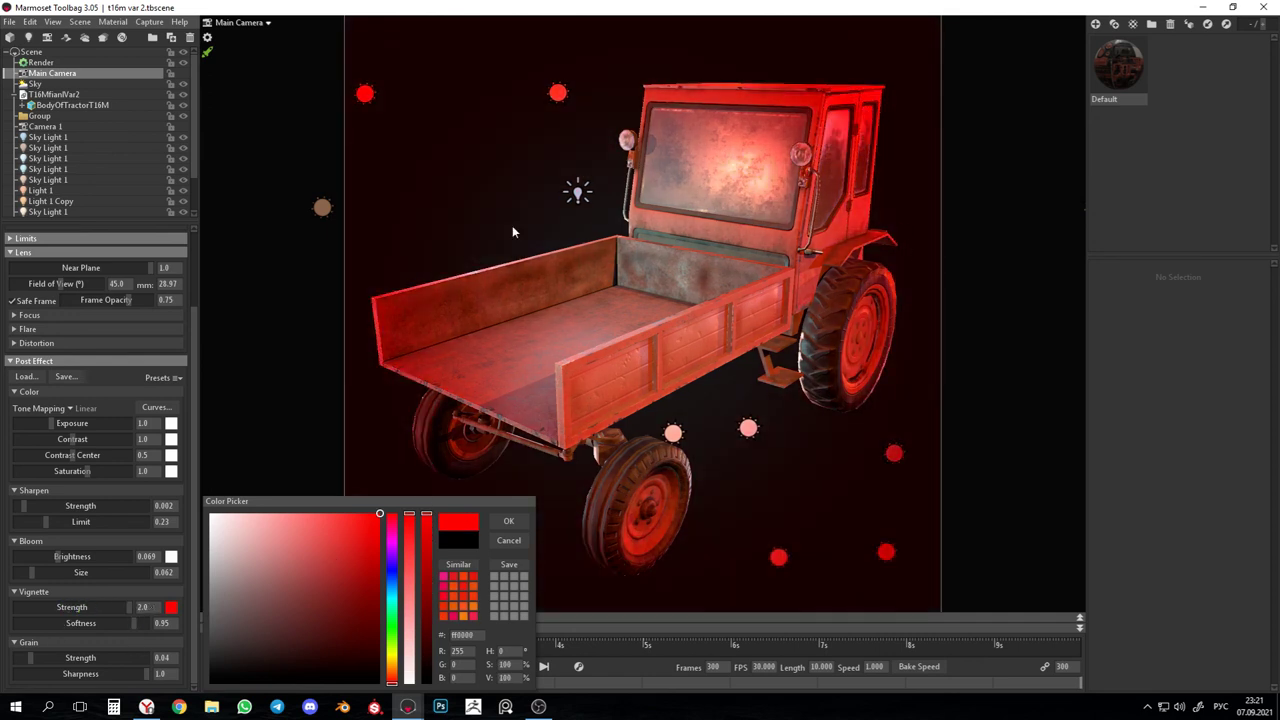
click(892, 453)
click(794, 520)
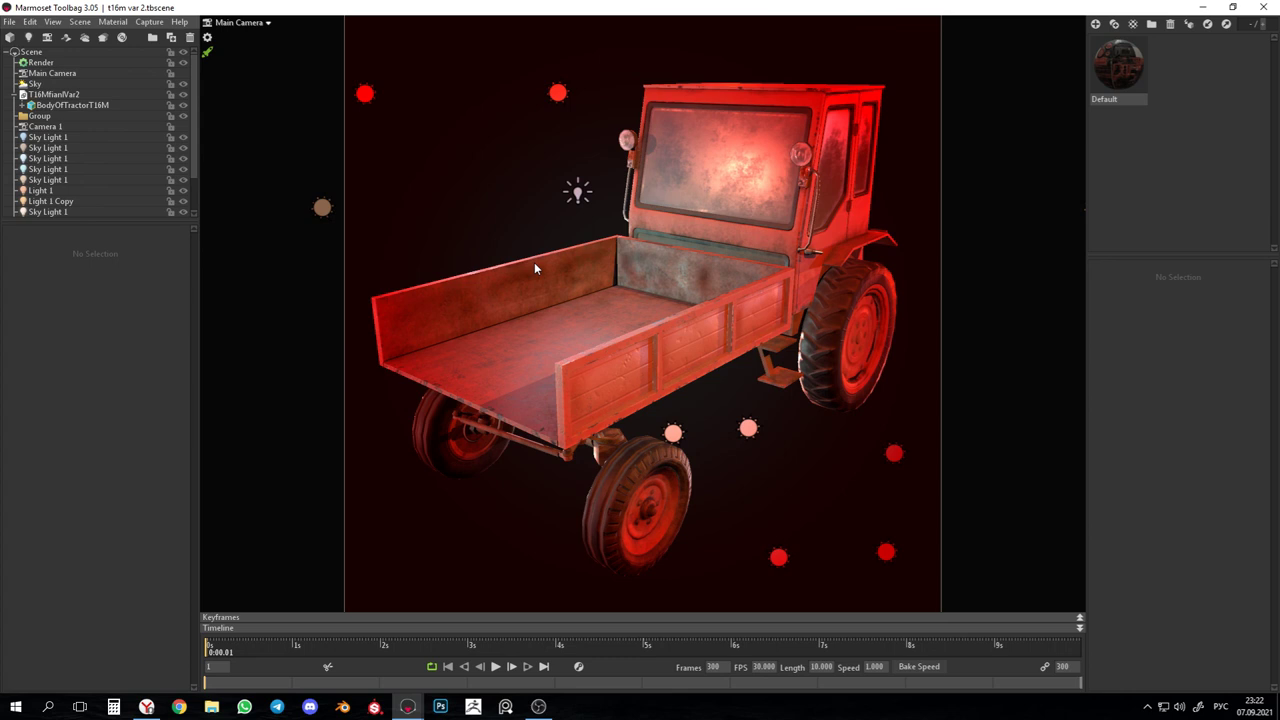
Switch to the OBS Studio window.
click(538, 706)
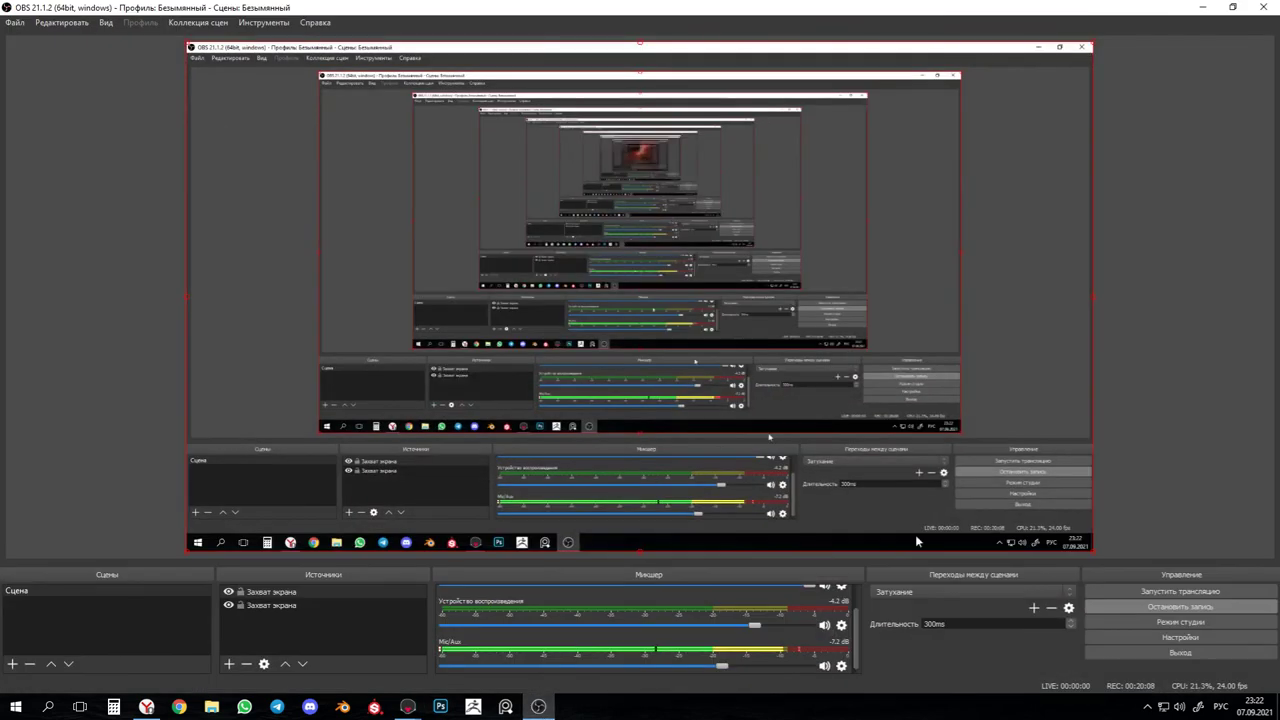